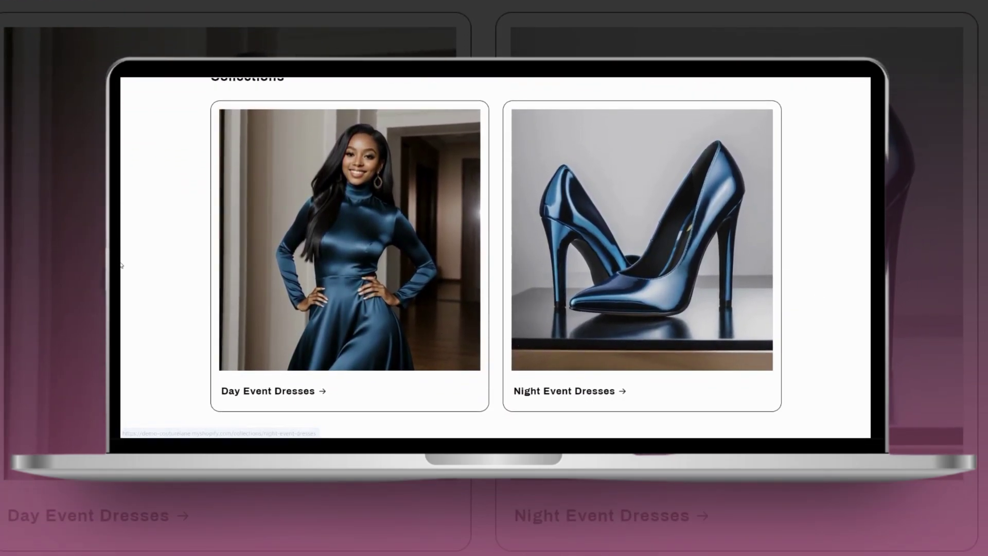
# Scroll through the finished Miss Couture store preview, expanded to fill the window.
pyautogui.scroll(-3, 309, 257)
pyautogui.scroll(-5, 494, 258)
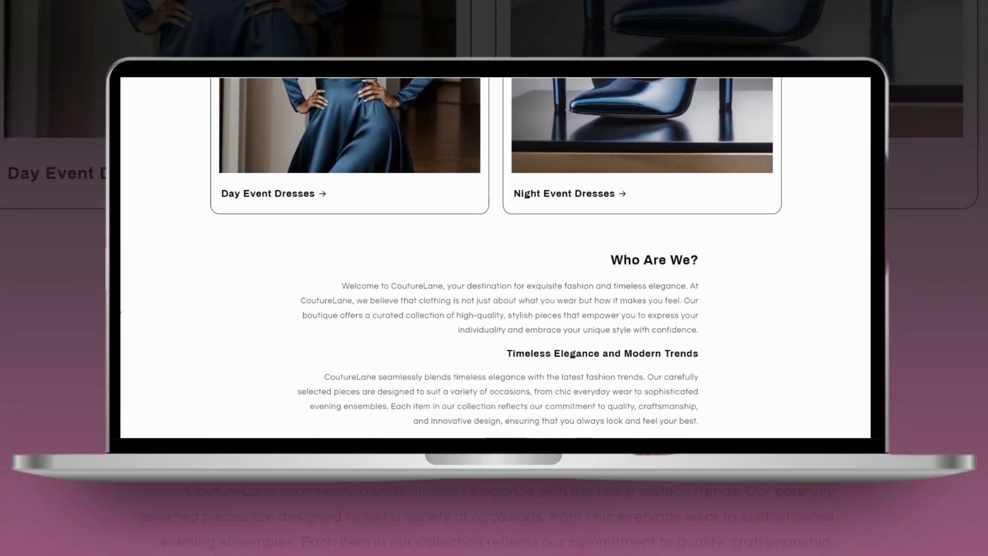
pyautogui.scroll(-2, 494, 258)
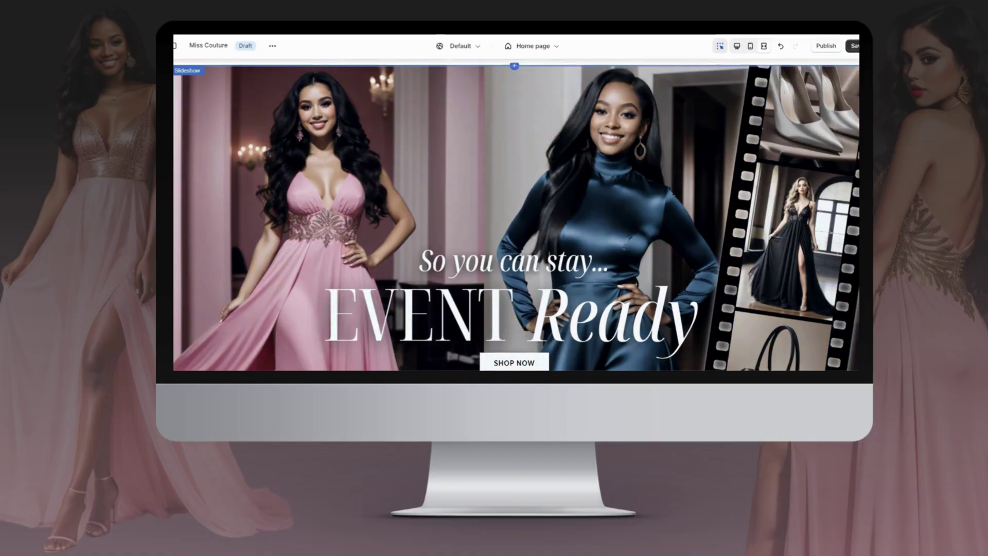
pyautogui.scroll(-1, 514, 231)
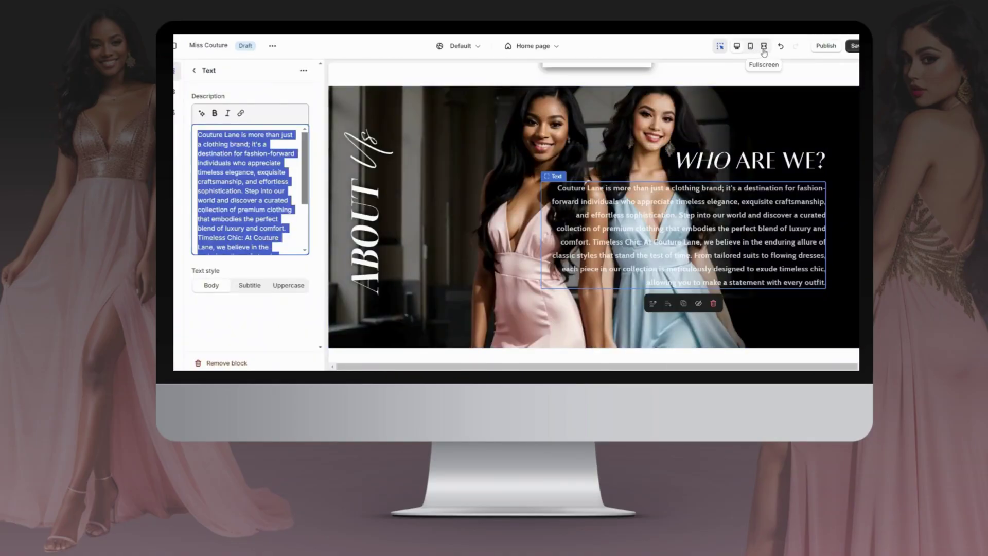
pyautogui.click(764, 46)
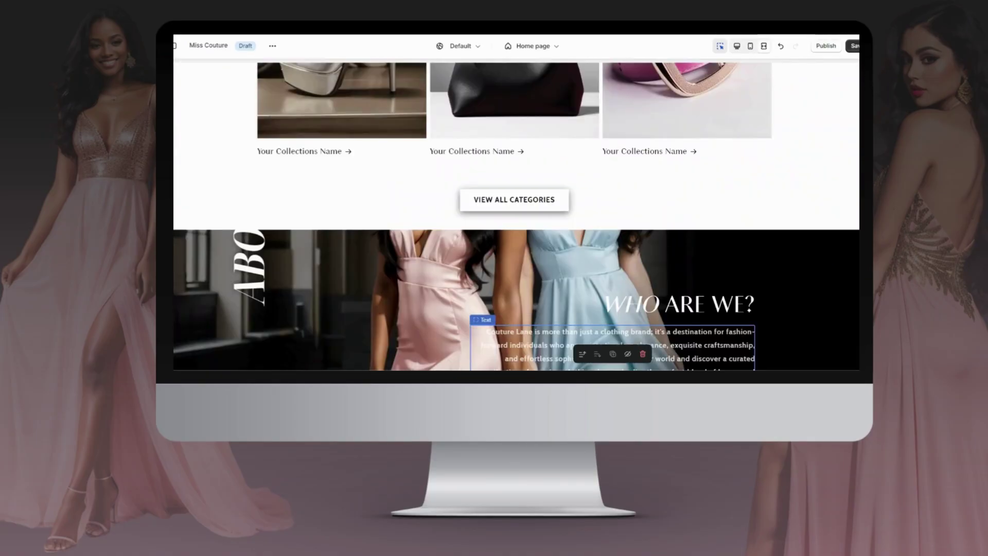
pyautogui.scroll(-5, 515, 217)
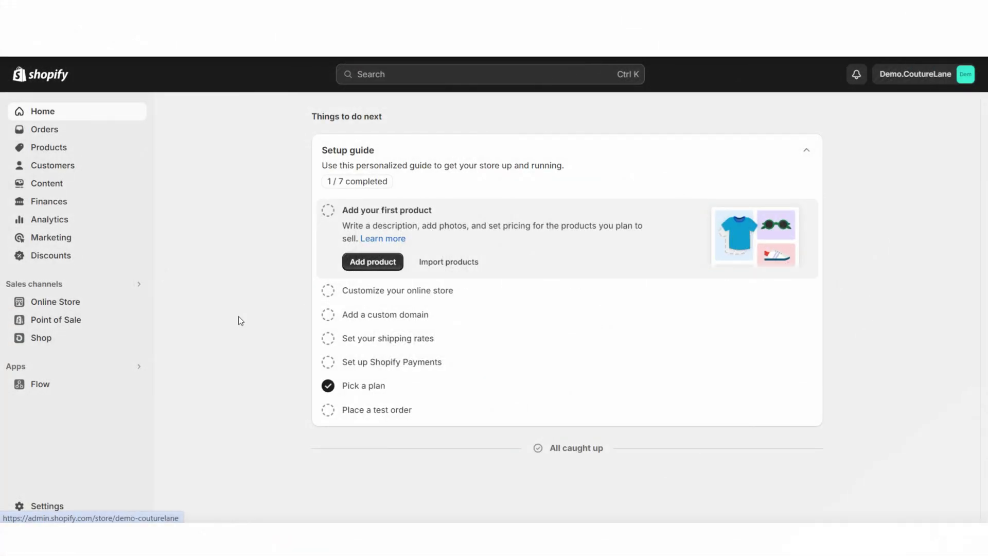
# Add the free Refresh theme (version 14.0.0) from Popular free themes on Online Store > Themes.
pyautogui.click(99, 303)
pyautogui.scroll(-5, 187, 201)
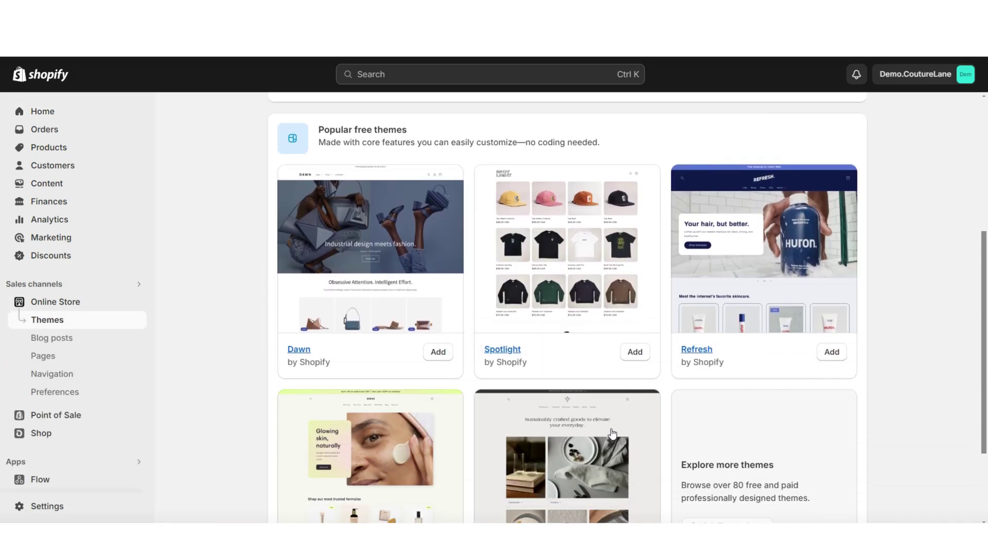
pyautogui.scroll(-1, 891, 419)
pyautogui.scroll(2, 892, 419)
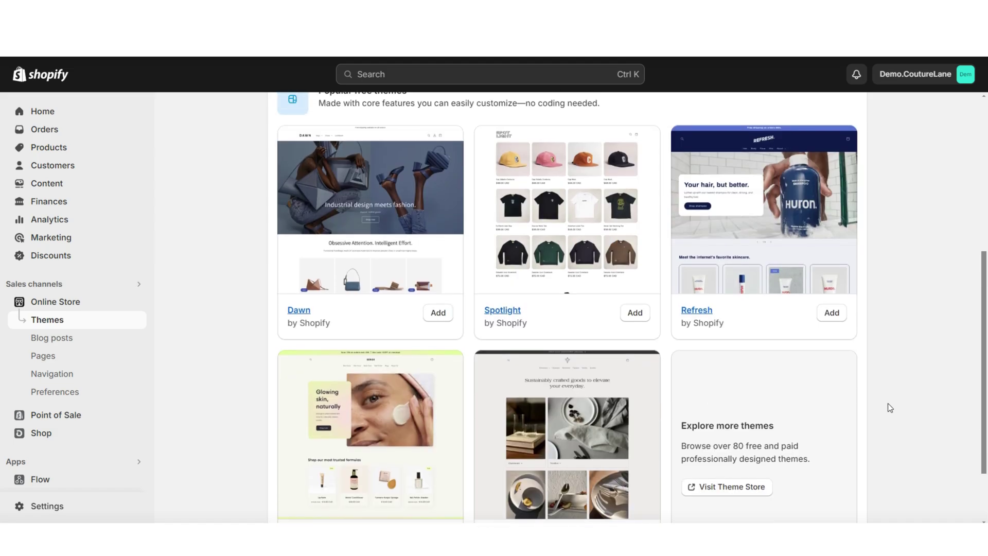
pyautogui.click(825, 419)
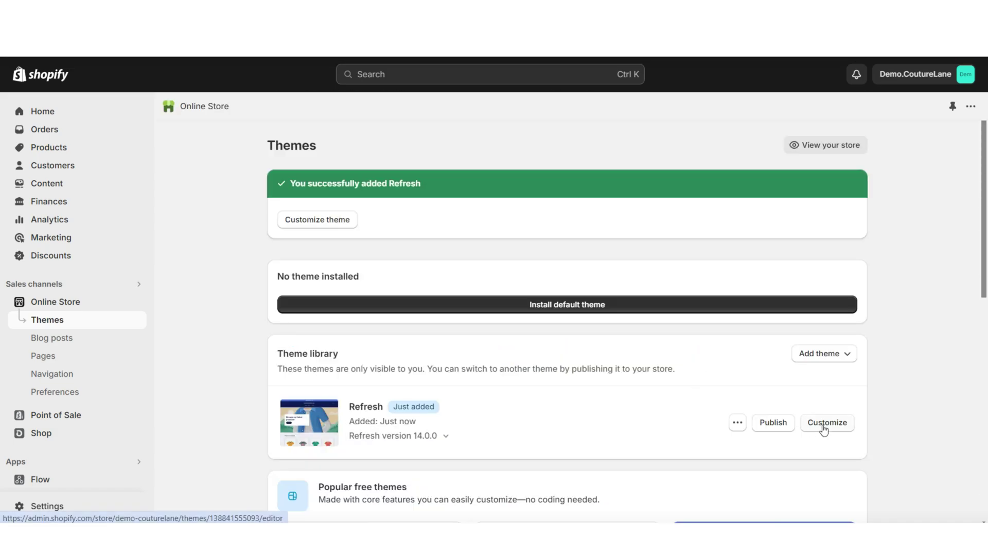
pyautogui.click(823, 428)
# Check the Refresh home page in full-width and mobile previews and open the header settings.
pyautogui.click(832, 75)
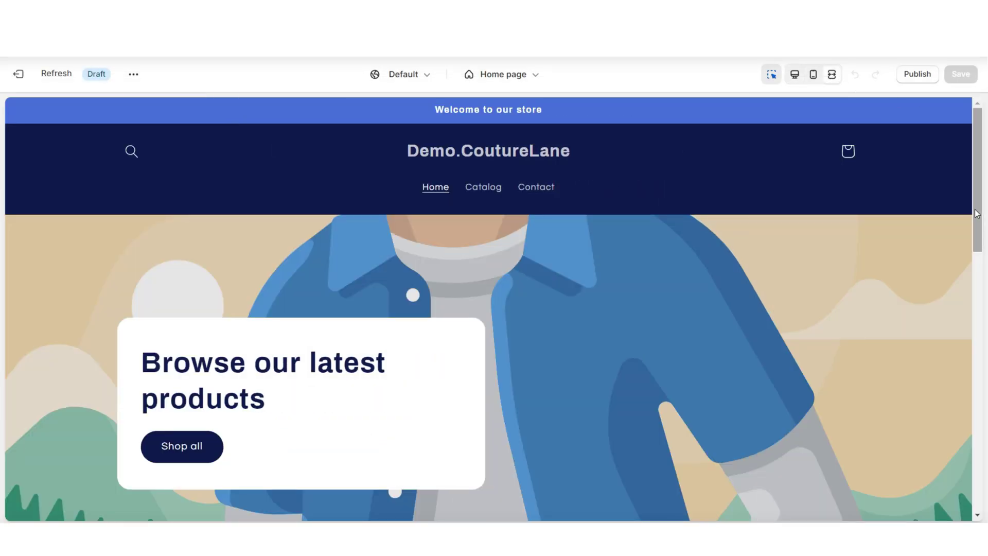
pyautogui.scroll(-10, 976, 213)
pyautogui.scroll(2, 976, 213)
pyautogui.scroll(-10, 875, 205)
pyautogui.click(813, 76)
pyautogui.scroll(10, 724, 200)
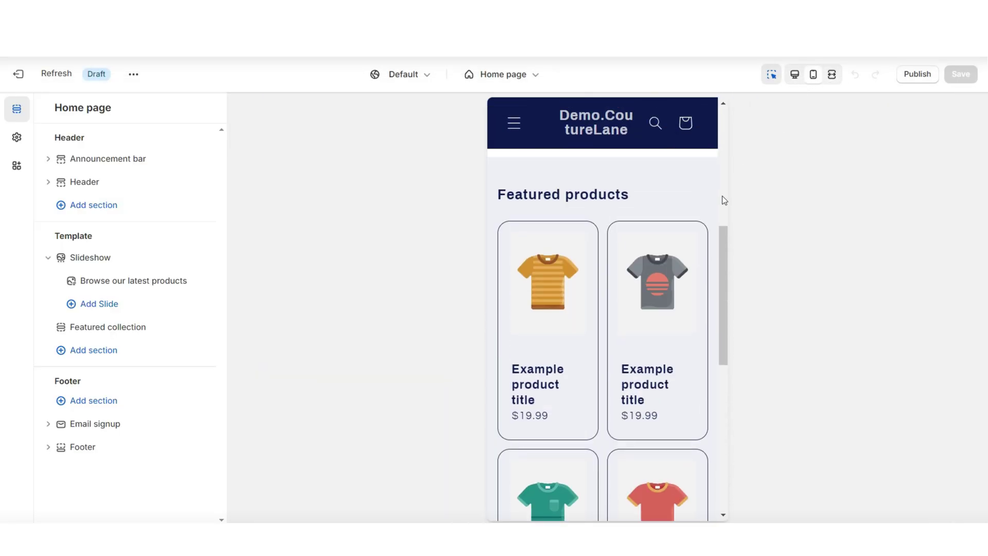
pyautogui.click(514, 153)
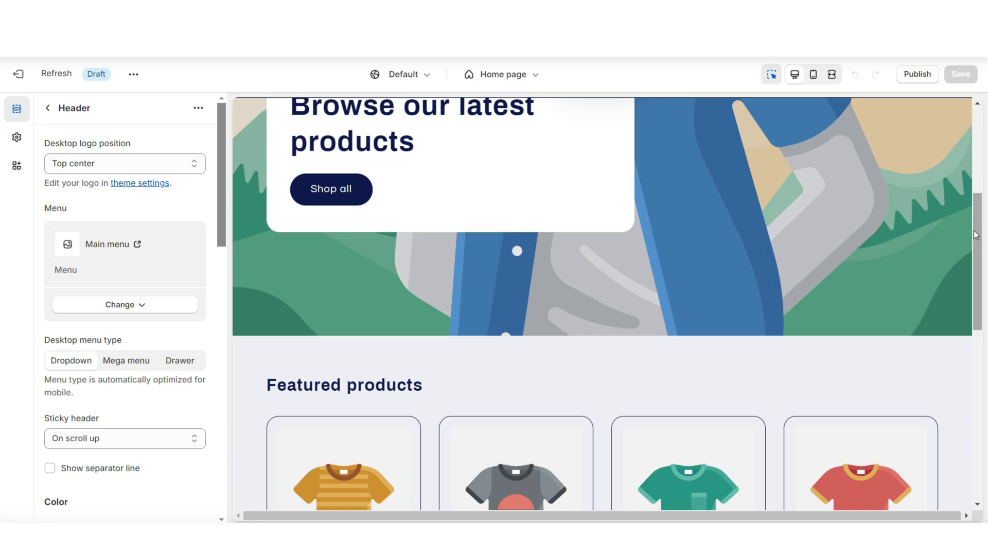
# Remove the Email signup and Featured collection sections and the slideshow's only slide.
pyautogui.scroll(-10, 603, 309)
pyautogui.click(603, 288)
pyautogui.click(82, 509)
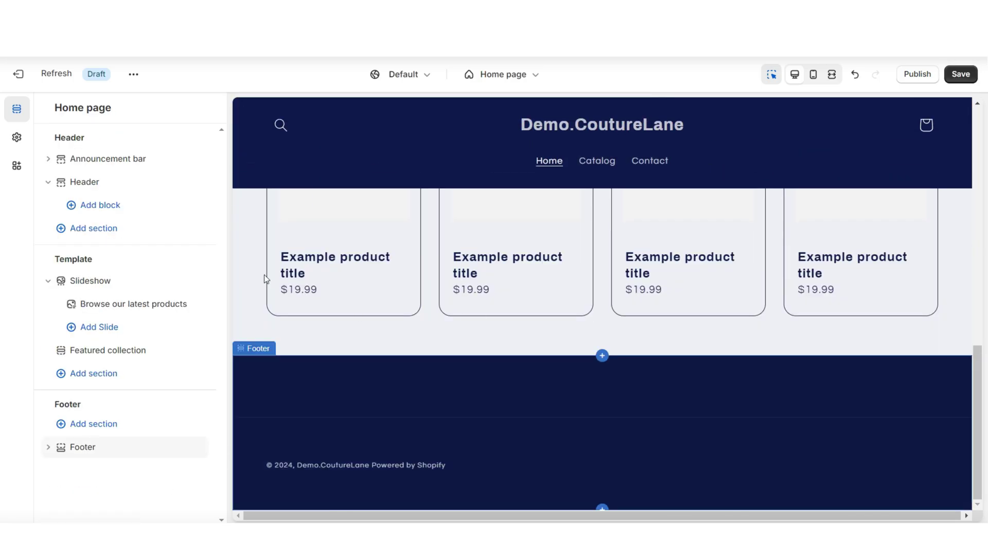
pyautogui.click(264, 274)
pyautogui.click(96, 510)
pyautogui.scroll(5, 401, 381)
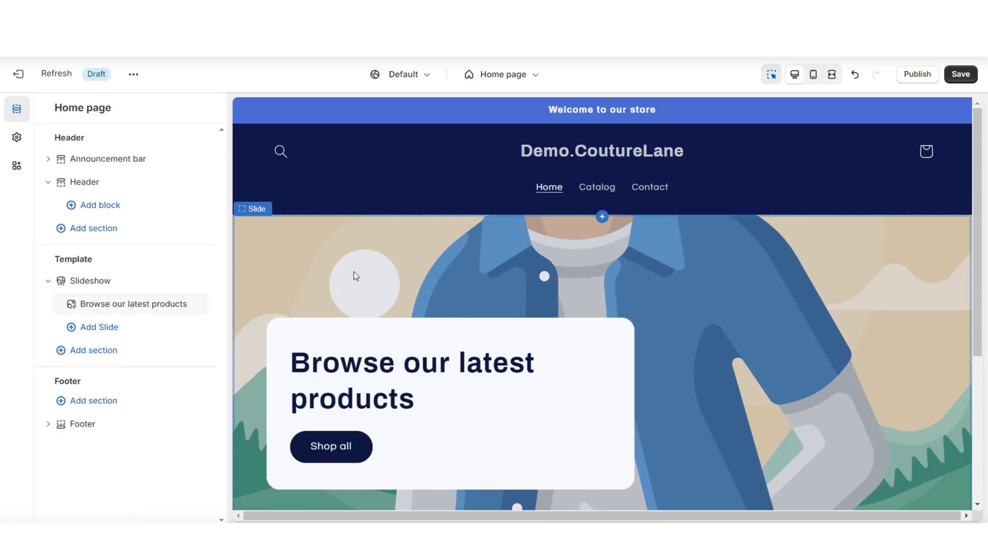
pyautogui.click(353, 273)
pyautogui.click(105, 510)
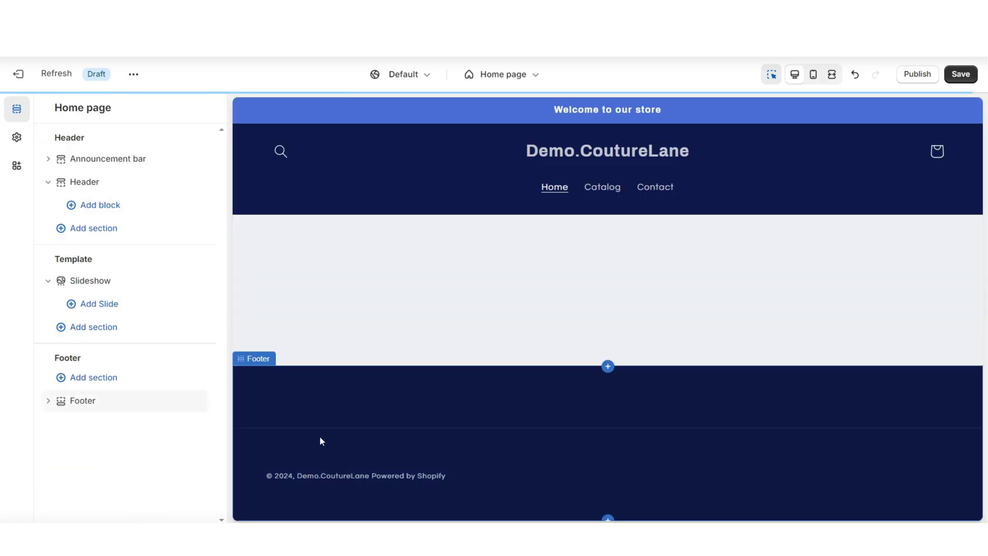
# Add an Image banner section and a Collection list section below it.
pyautogui.click(86, 329)
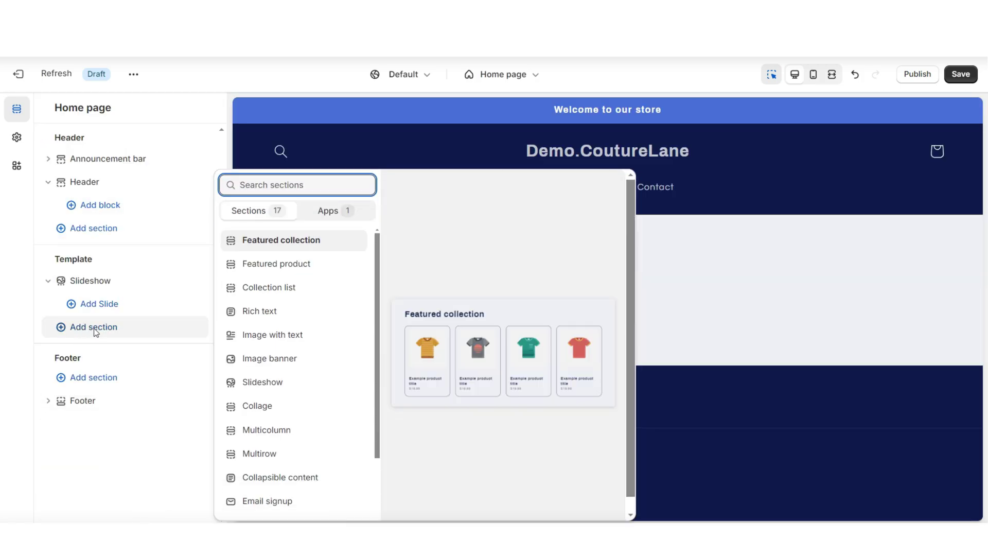
pyautogui.click(298, 358)
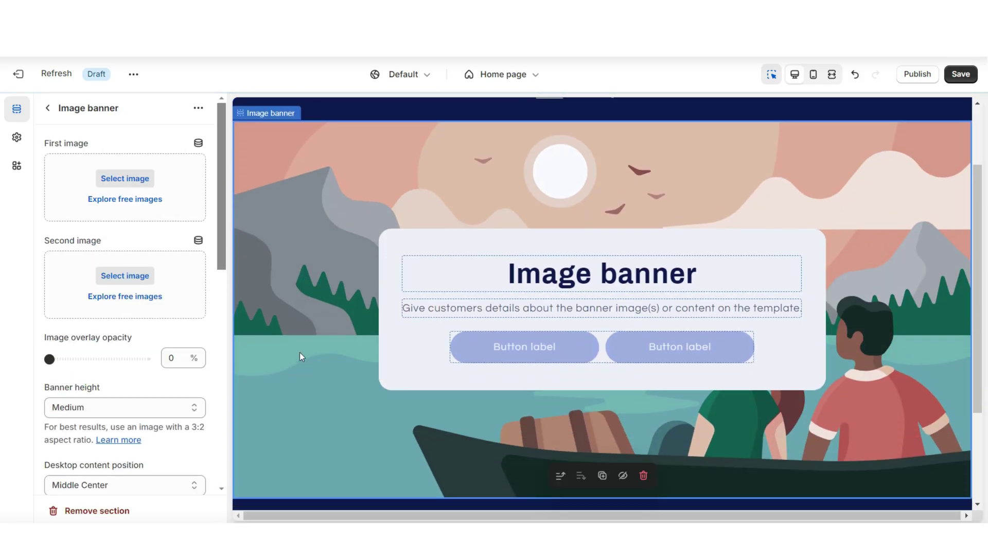
pyautogui.click(103, 427)
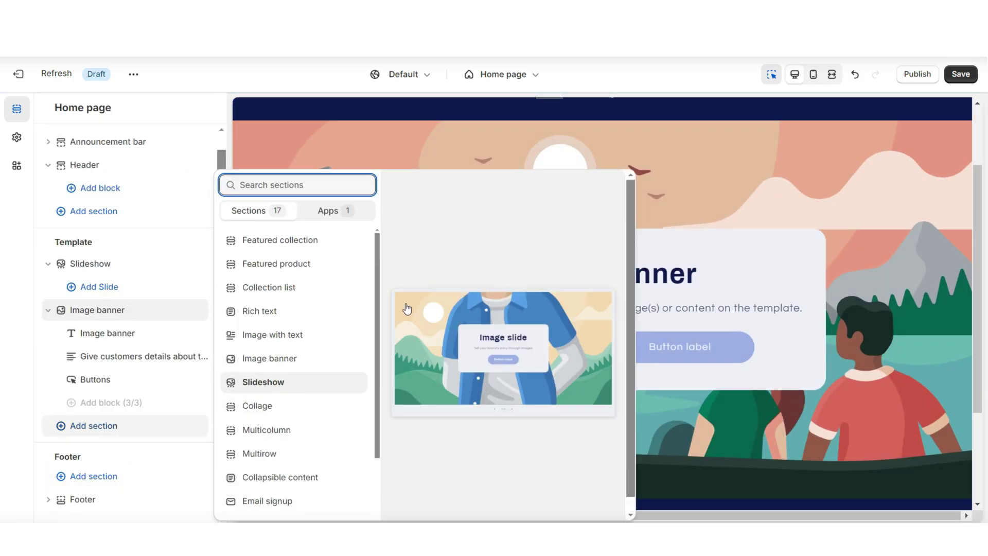
pyautogui.click(309, 286)
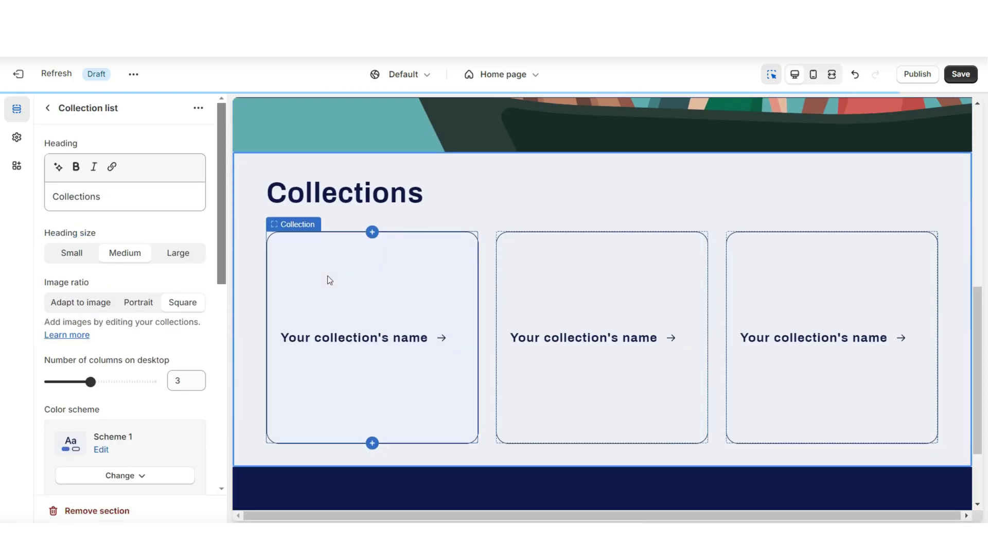
# Set the Collection list to 2 desktop columns and delete its third collection block.
pyautogui.moveTo(974, 423); pyautogui.dragTo(975, 346)
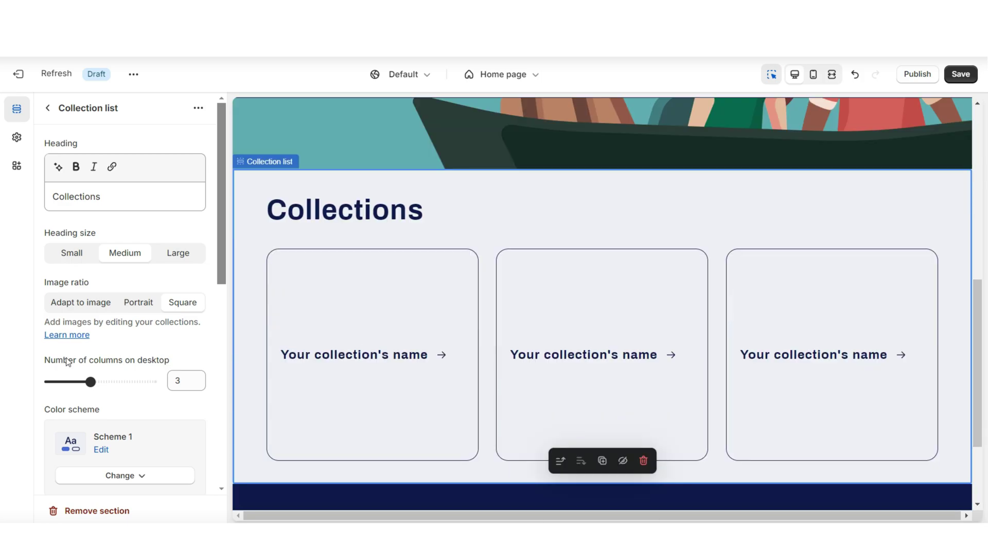
pyautogui.moveTo(102, 381); pyautogui.dragTo(142, 381)
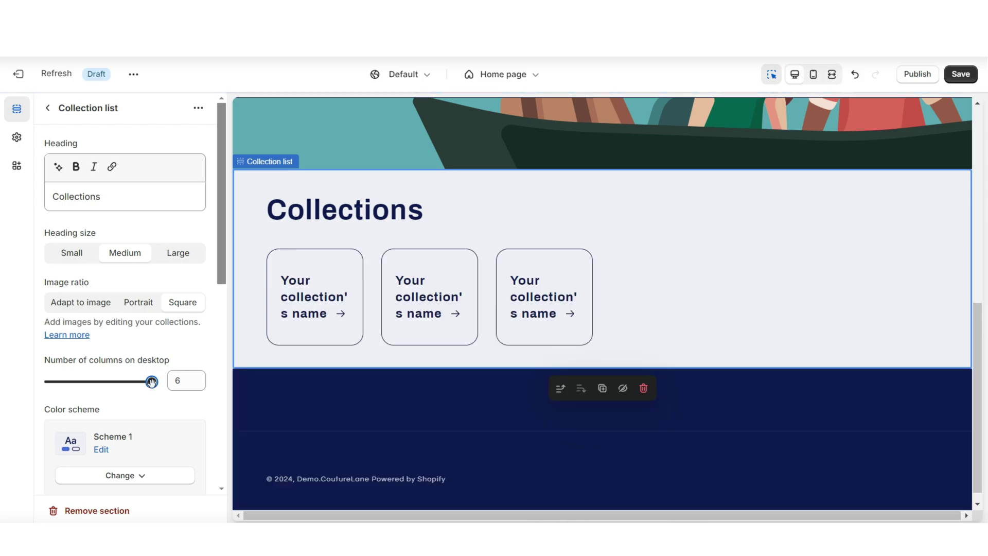
pyautogui.moveTo(108, 381); pyautogui.dragTo(70, 381)
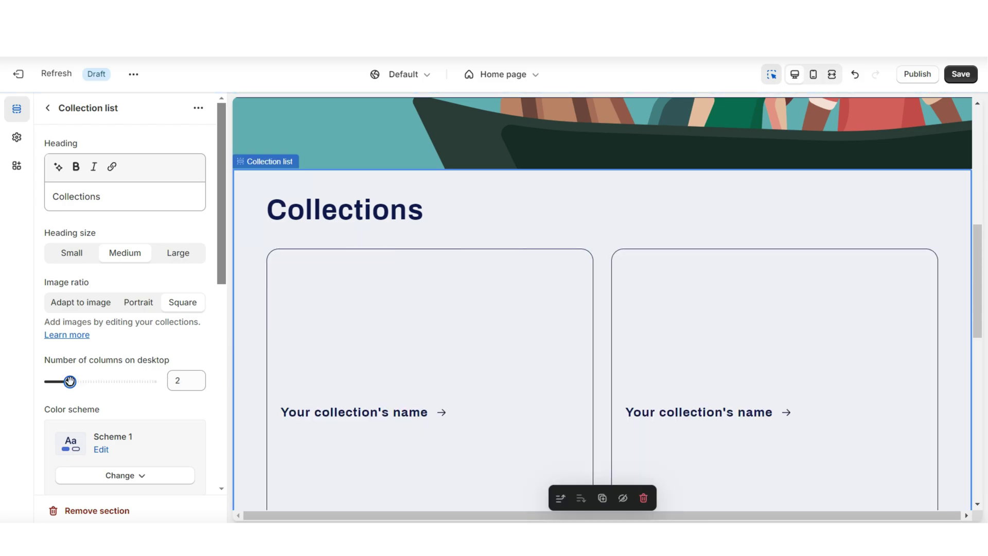
pyautogui.click(539, 327)
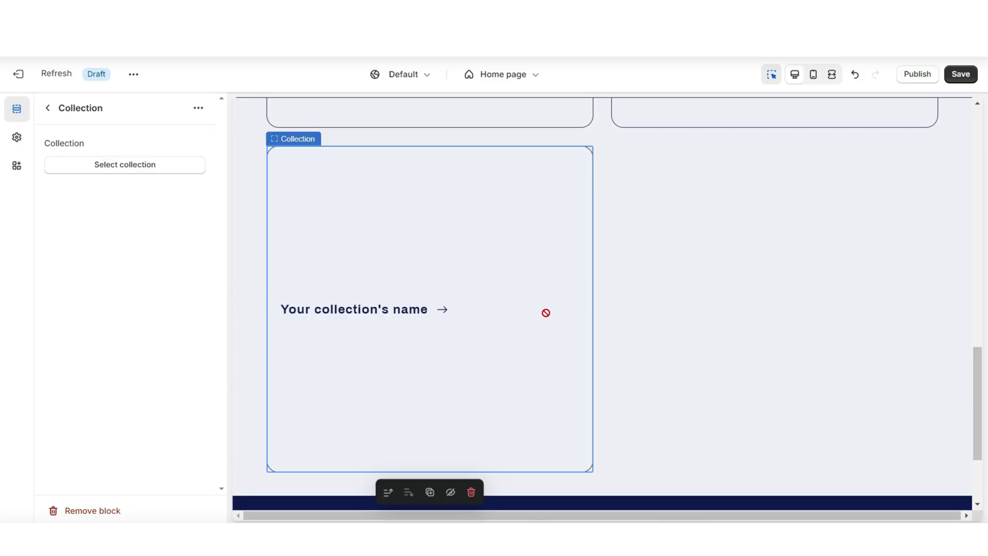
pyautogui.click(73, 509)
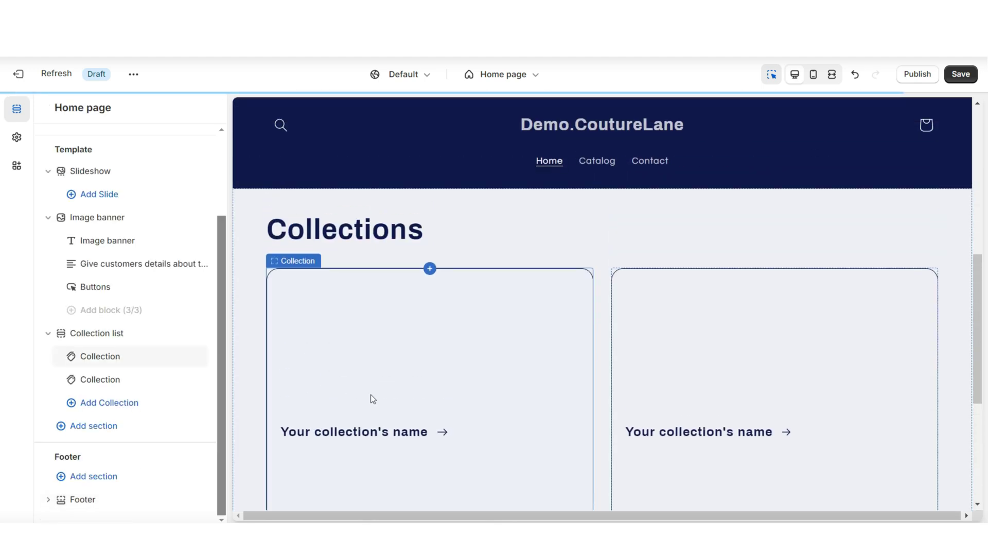
pyautogui.click(242, 336)
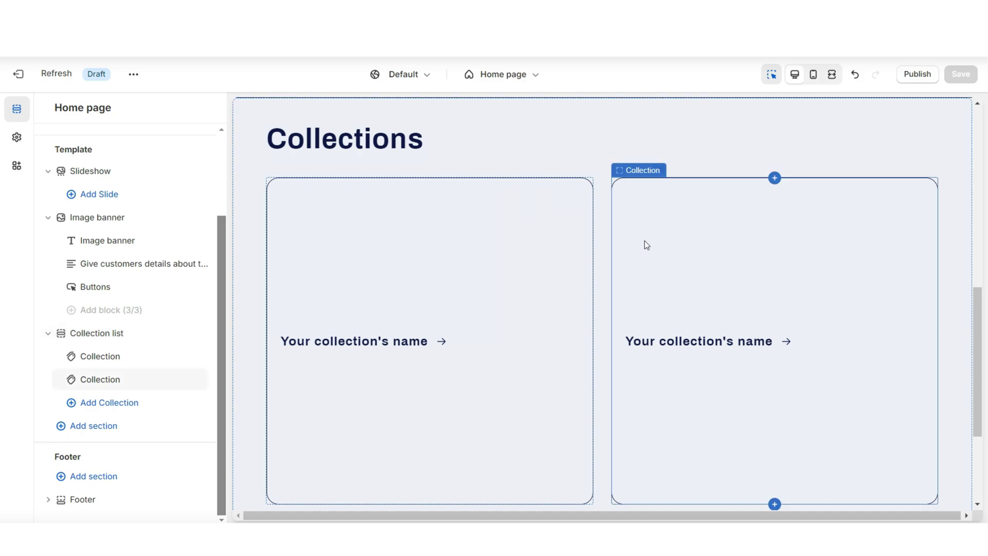
pyautogui.click(94, 427)
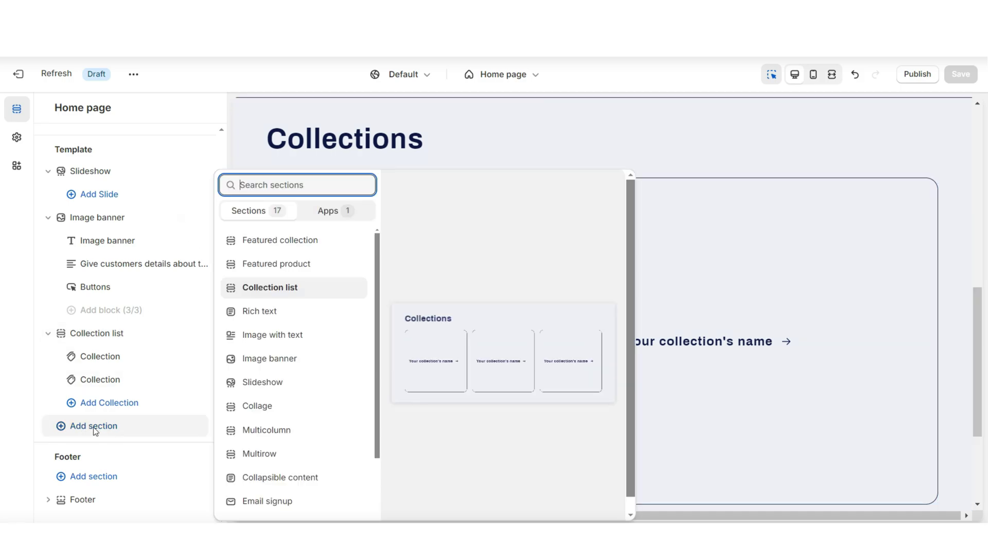
# Add a Rich text section headed 'Talk about your brand' below the Collection list.
pyautogui.scroll(-2, 294, 407)
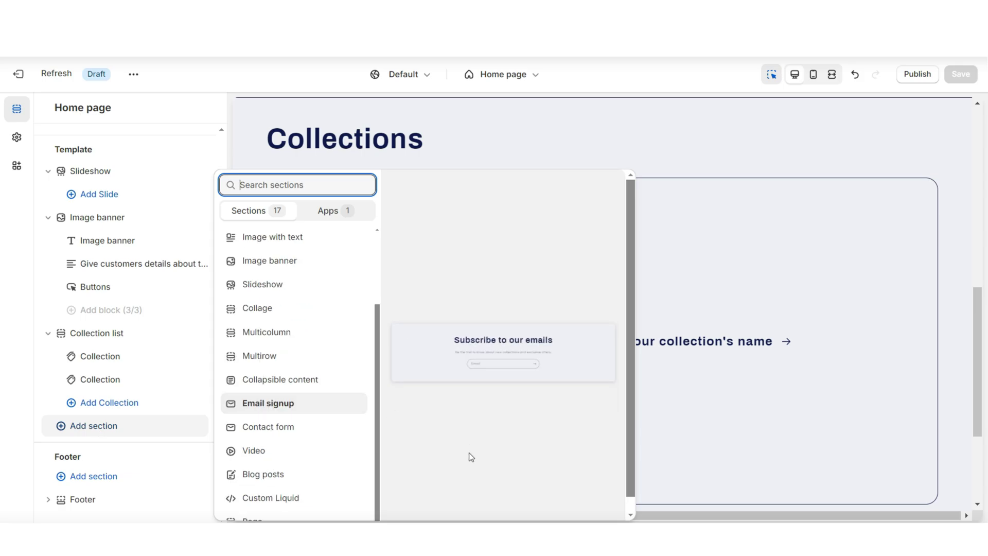
pyautogui.scroll(2, 360, 463)
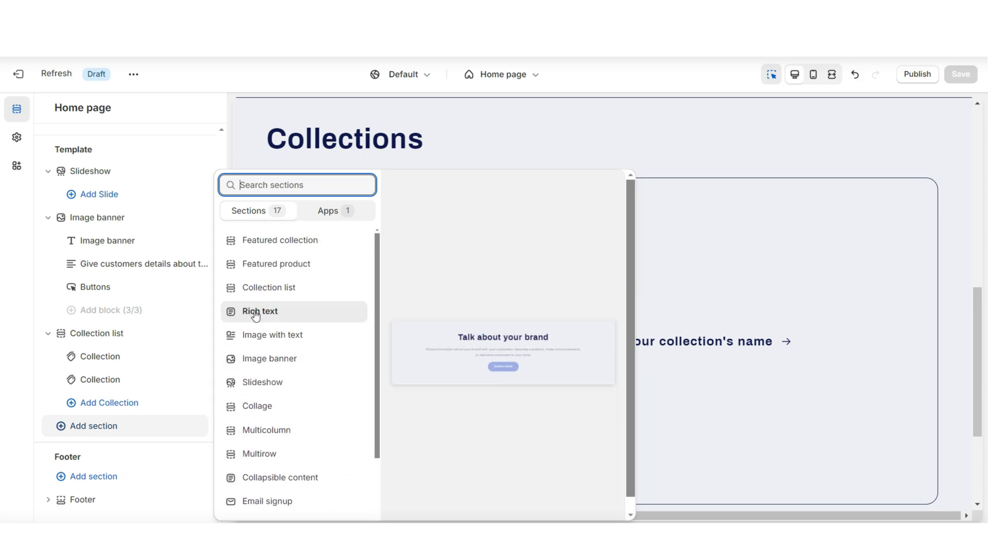
pyautogui.click(249, 312)
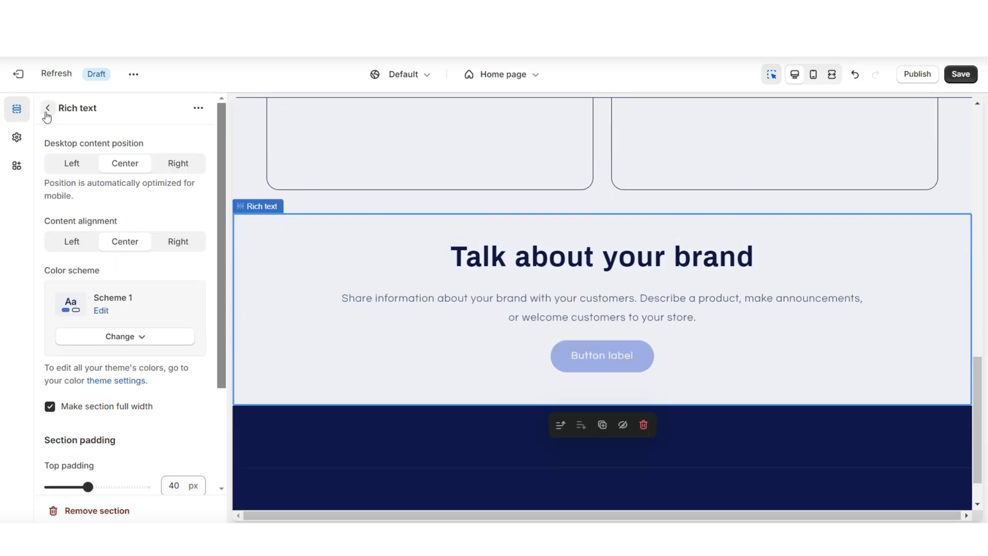
pyautogui.click(43, 113)
# Preview the store at full width and scroll to watch how the header behaves.
pyautogui.scroll(15, 937, 456)
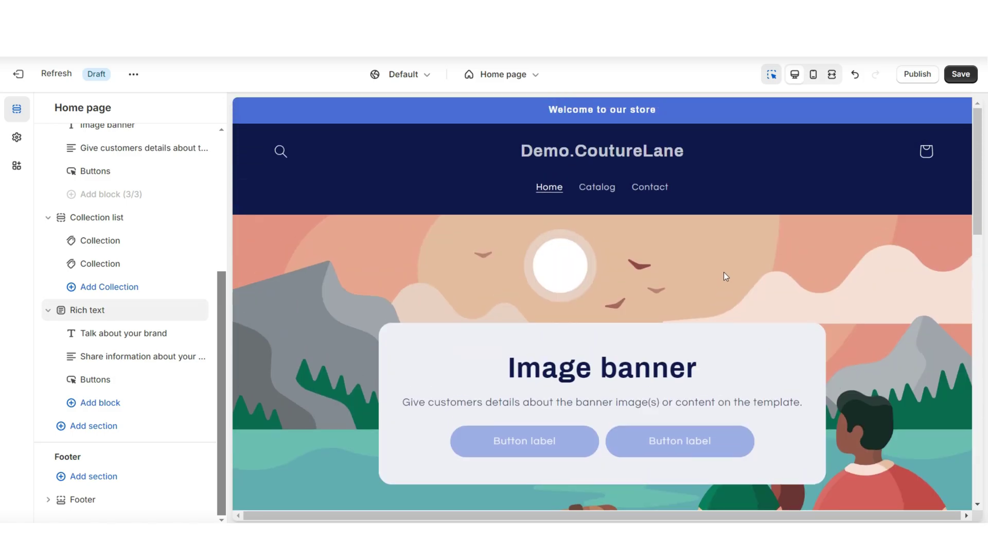
pyautogui.click(831, 74)
pyautogui.scroll(-5, 967, 184)
pyautogui.scroll(2, 967, 184)
pyautogui.scroll(2, 969, 189)
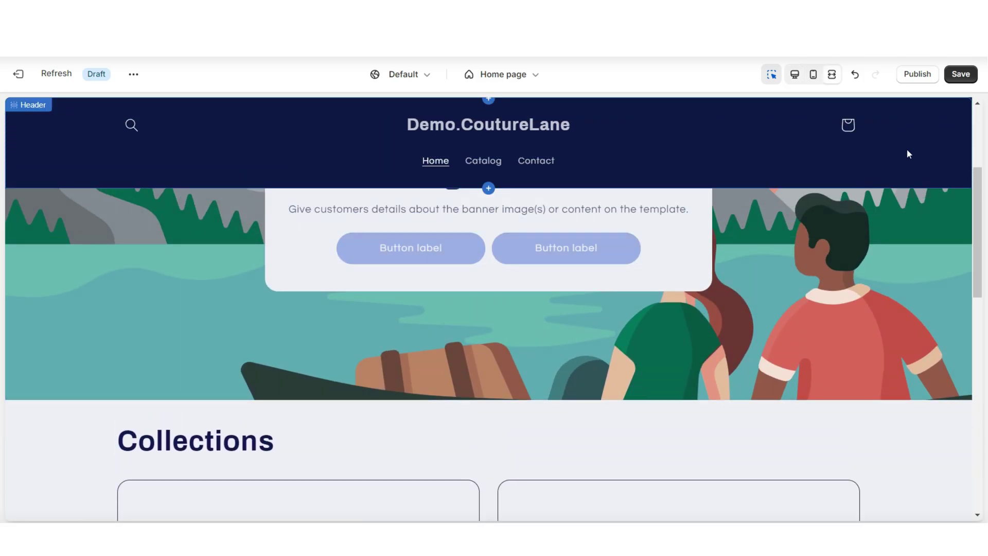
# Leave full-width preview and set the Header's Sticky header option to Always.
pyautogui.click(831, 74)
pyautogui.click(406, 155)
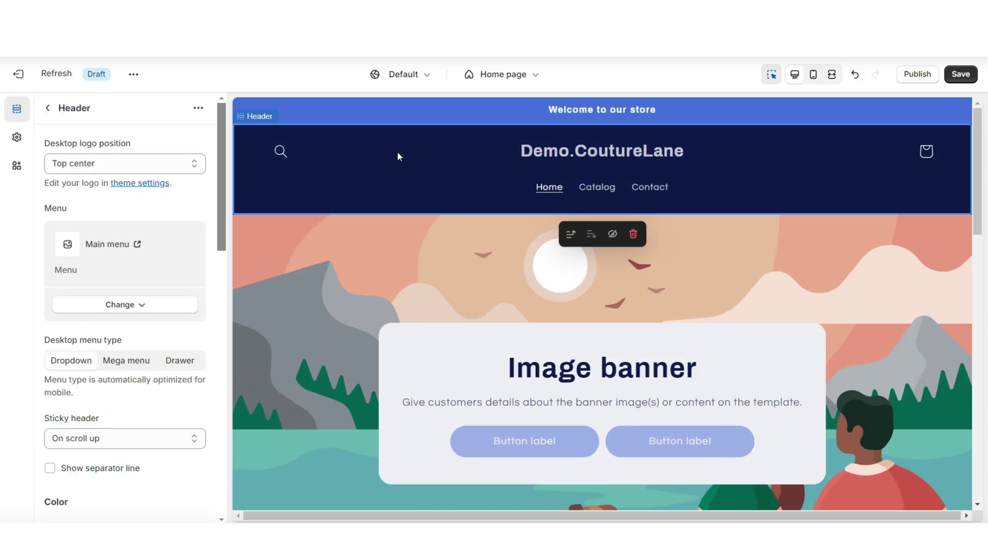
pyautogui.scroll(-3, 46, 287)
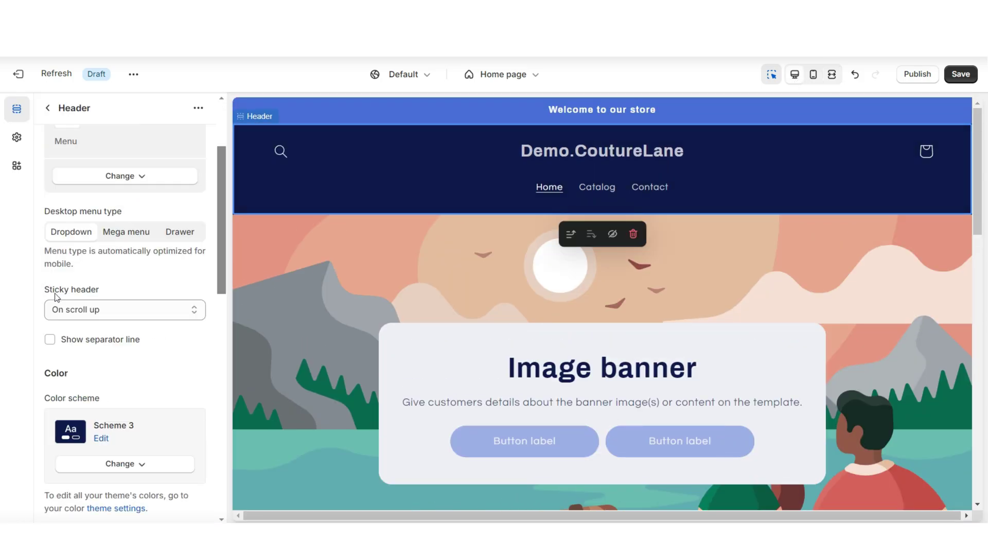
pyautogui.click(75, 310)
pyautogui.click(82, 327)
pyautogui.scroll(-5, 395, 303)
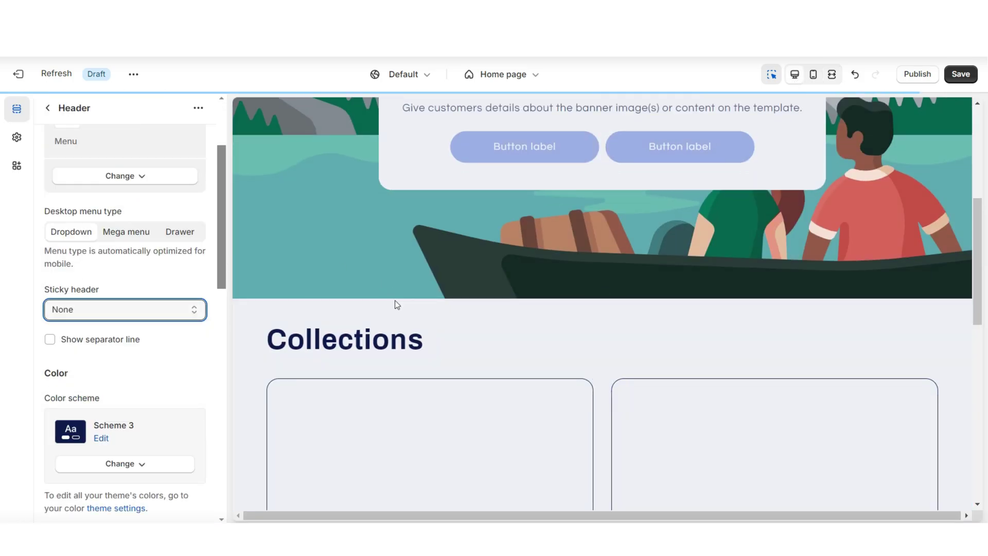
pyautogui.scroll(4, 395, 302)
pyautogui.click(83, 309)
pyautogui.click(97, 347)
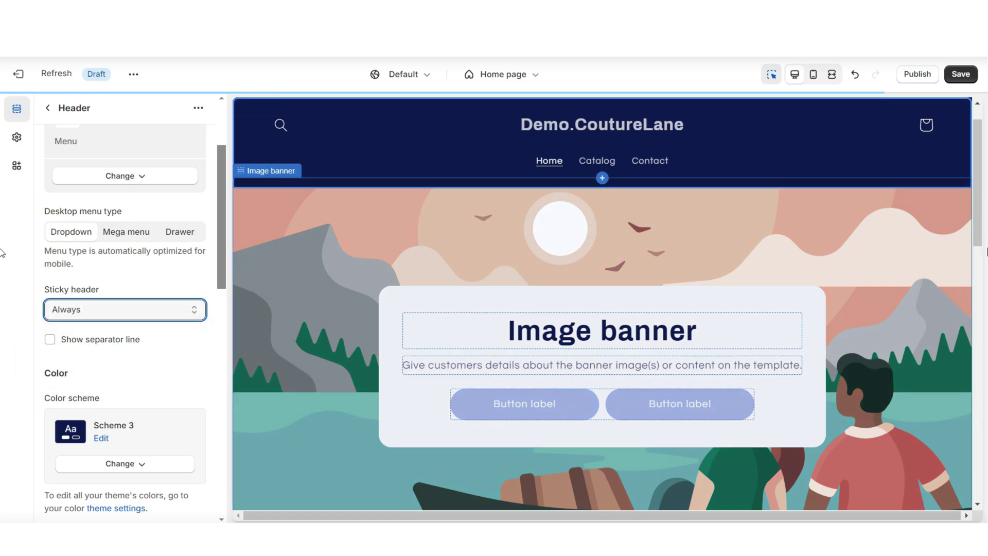
pyautogui.scroll(-3, 979, 272)
pyautogui.scroll(-10, 980, 272)
pyautogui.scroll(10, 978, 275)
# Edit the Scheme 1 color scheme in Theme settings > Colors.
pyautogui.scroll(3, 978, 276)
pyautogui.click(17, 138)
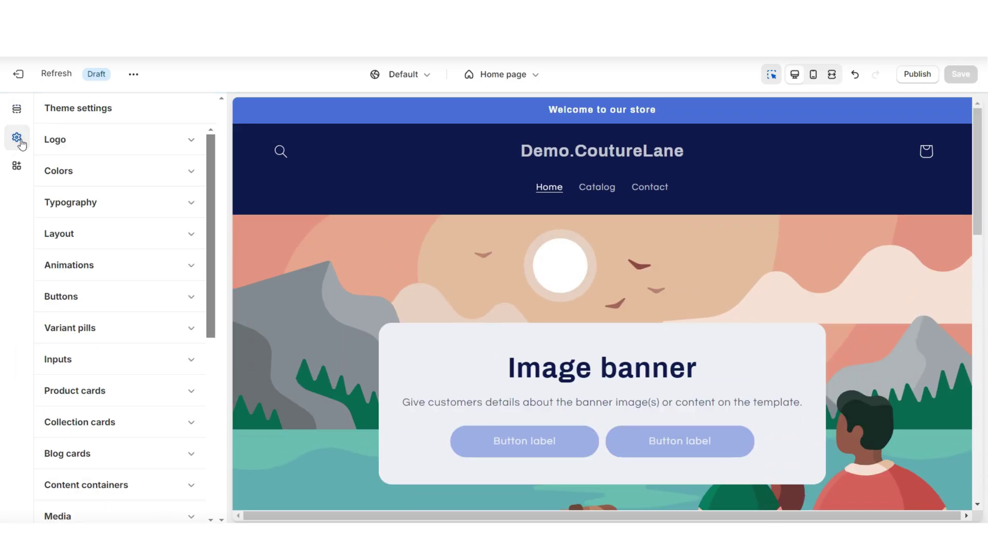
pyautogui.click(79, 175)
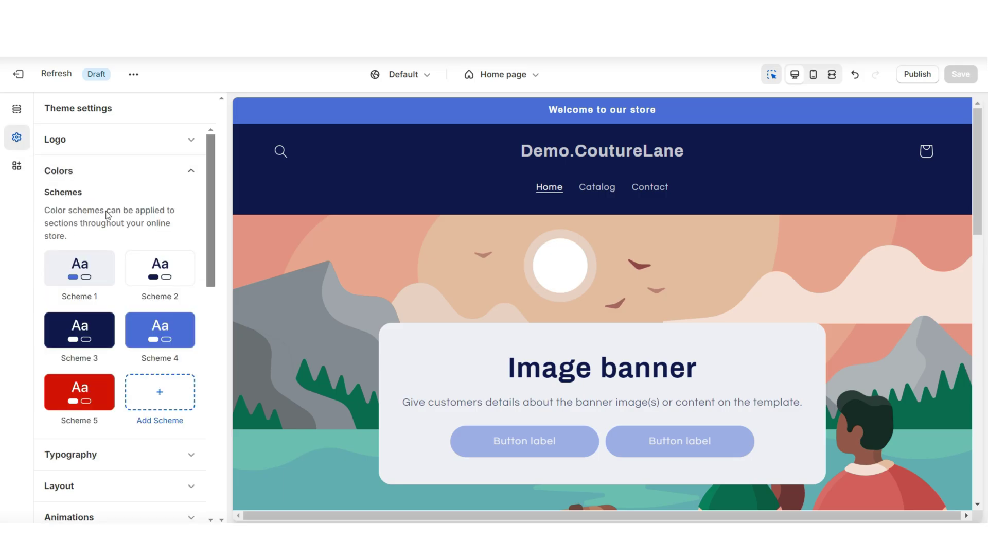
pyautogui.click(100, 276)
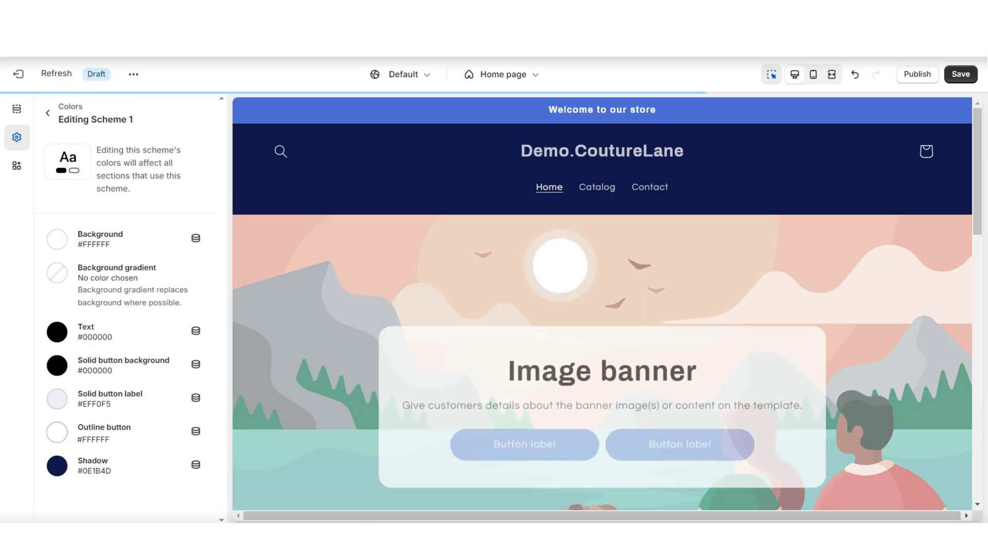
# Set the Header and Menu color schemes to Scheme 1.
pyautogui.click(374, 160)
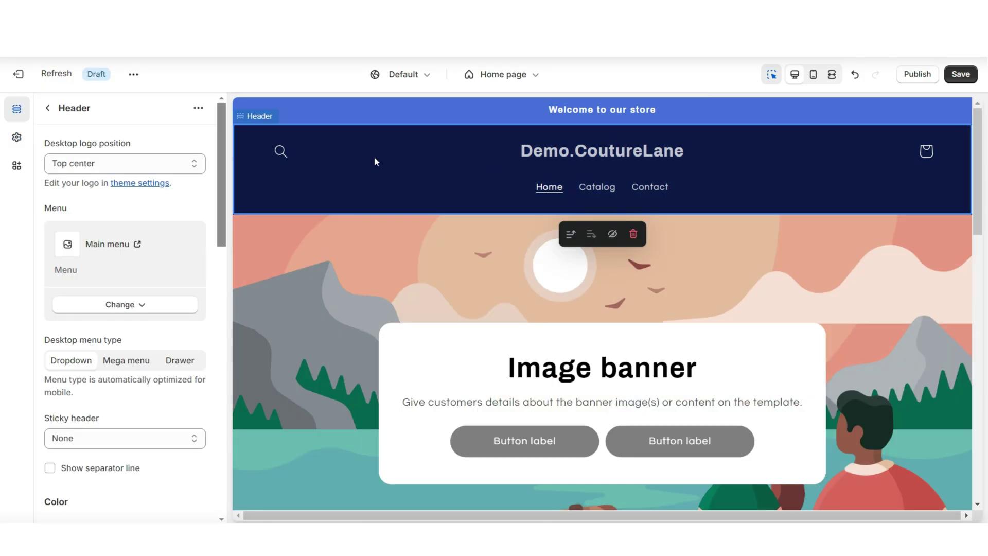
pyautogui.scroll(-6, 157, 279)
pyautogui.click(156, 278)
pyautogui.click(139, 301)
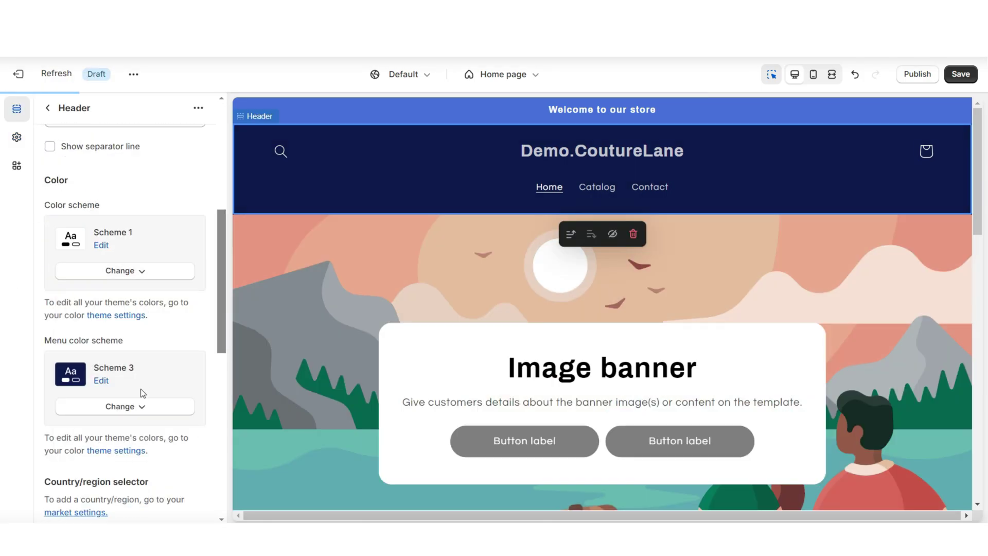
pyautogui.click(155, 406)
pyautogui.click(123, 239)
pyautogui.scroll(5, 341, 270)
# Check the announcement bar, set the Footer color scheme to Scheme 1, and save the theme.
pyautogui.click(359, 120)
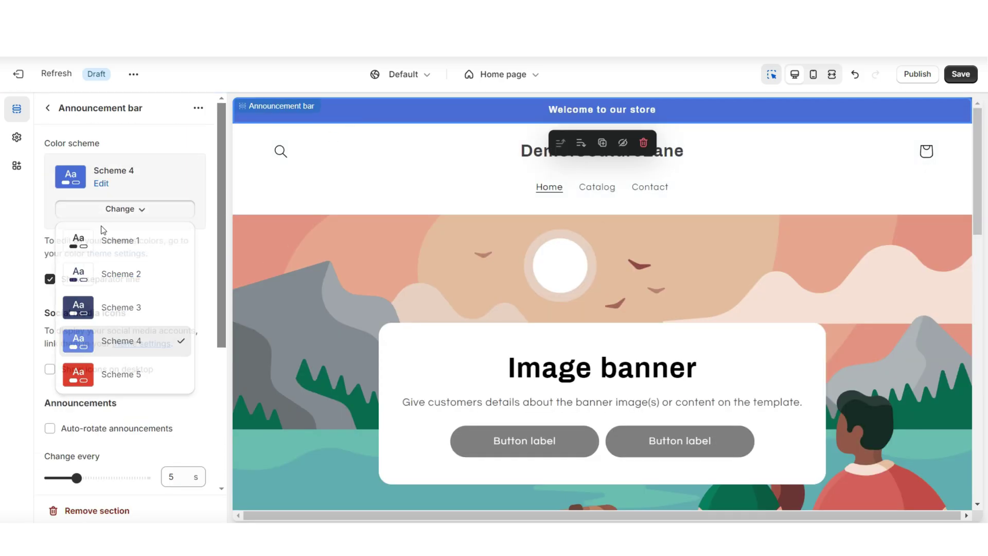
pyautogui.scroll(-10, 977, 214)
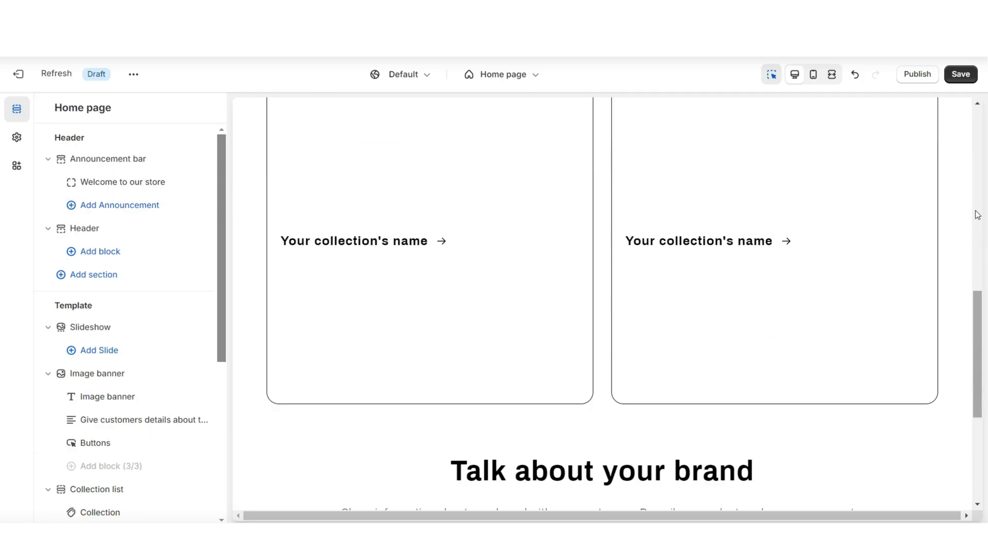
pyautogui.click(722, 457)
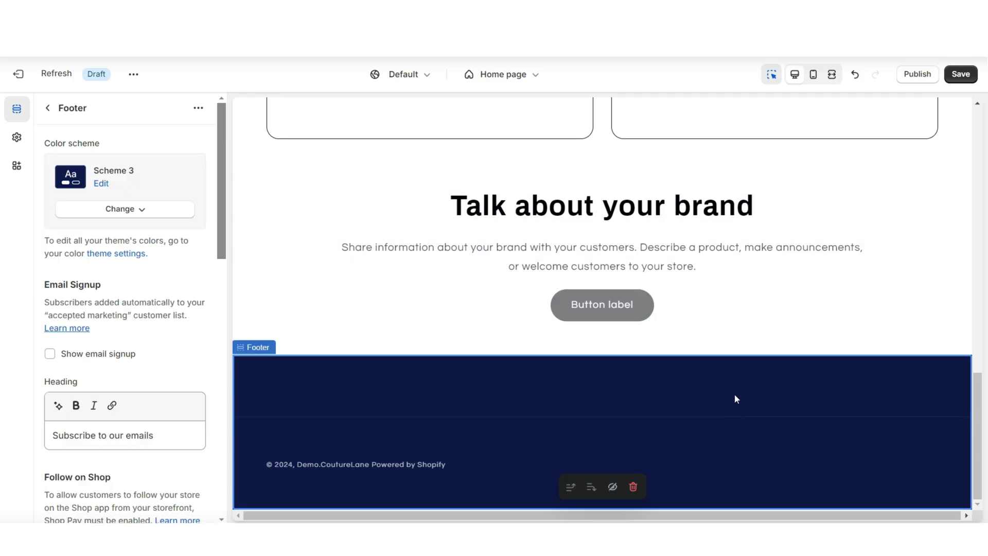
pyautogui.click(101, 210)
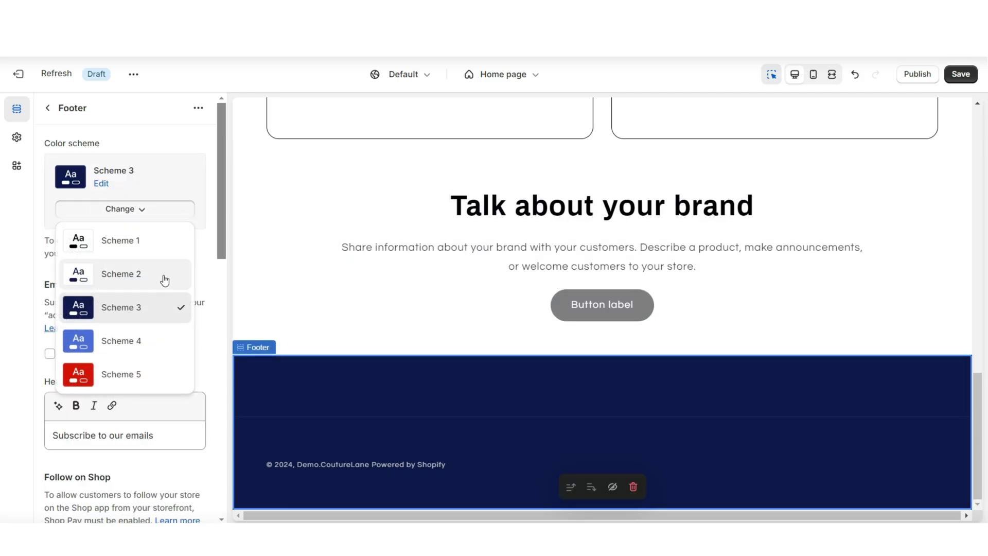
pyautogui.click(117, 243)
pyautogui.click(961, 75)
pyautogui.click(16, 137)
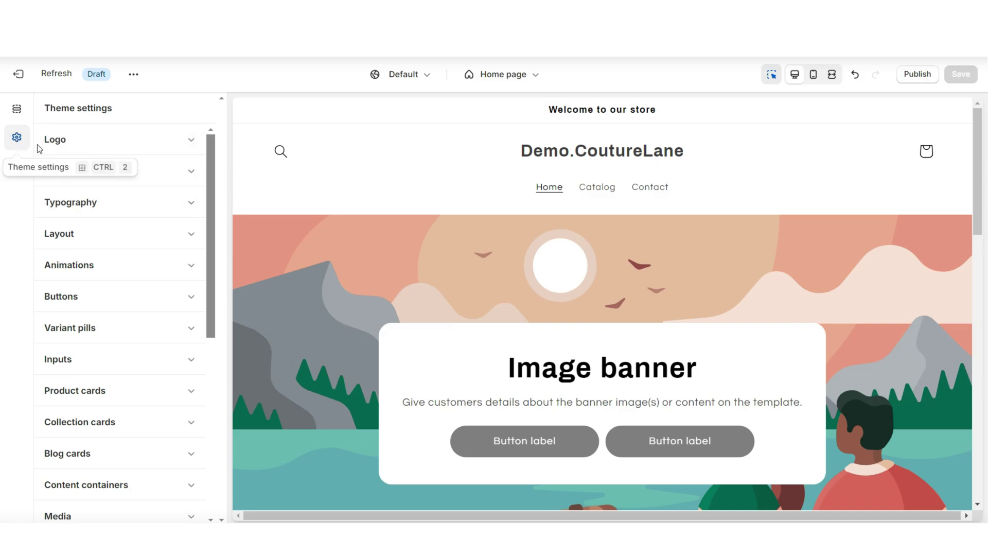
# Use the CoutureLane image as the logo with a 150 px desktop width.
pyautogui.click(105, 140)
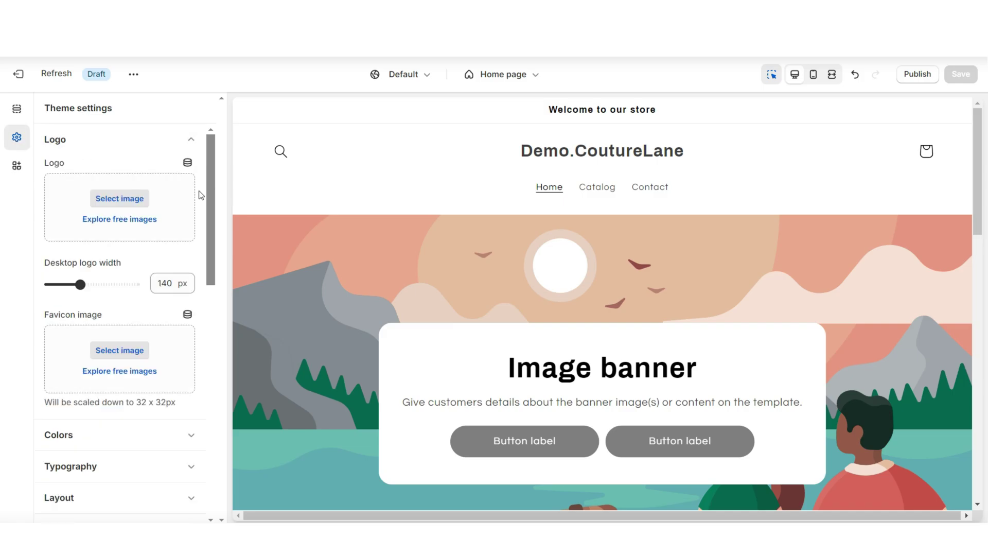
pyautogui.click(154, 221)
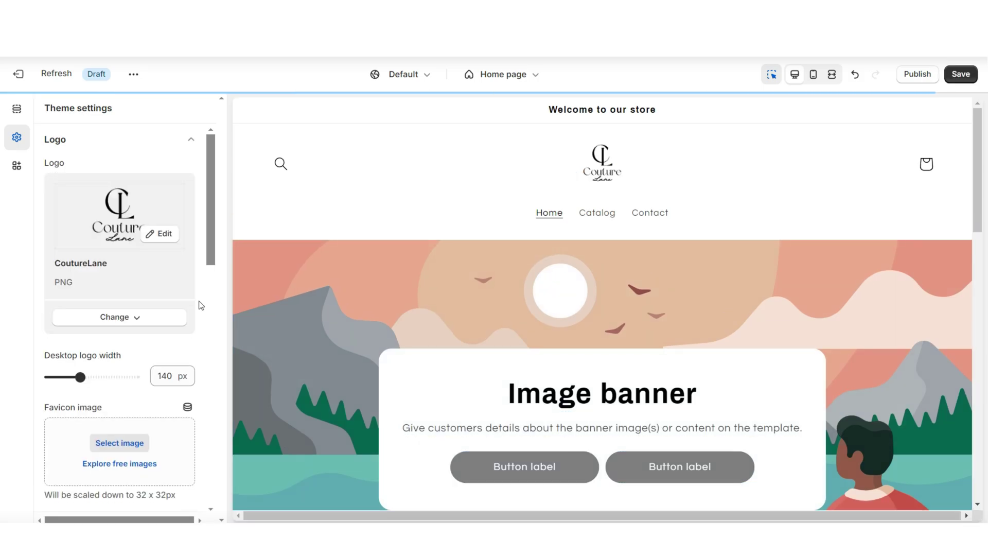
pyautogui.moveTo(80, 377); pyautogui.dragTo(82, 378)
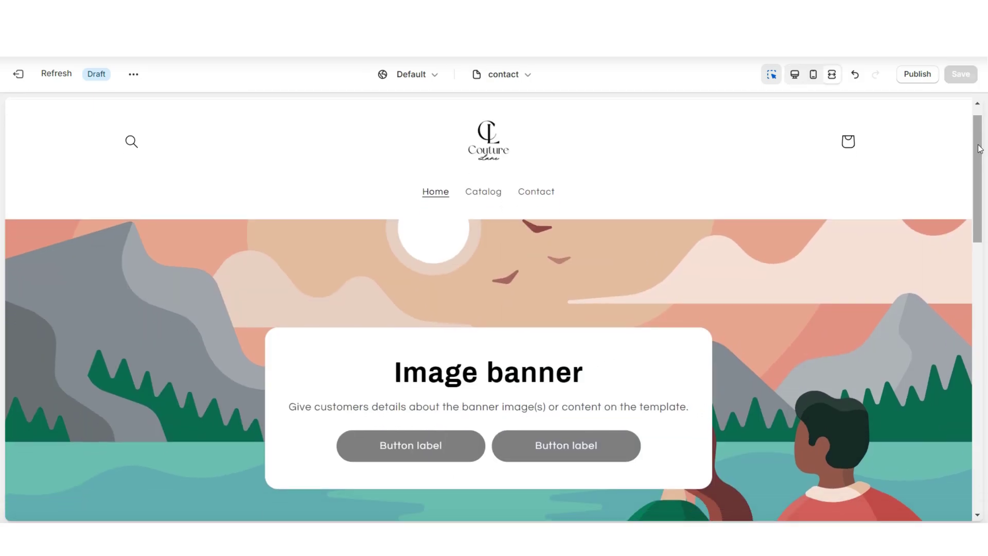
pyautogui.scroll(-7, 980, 150)
pyautogui.scroll(-10, 980, 149)
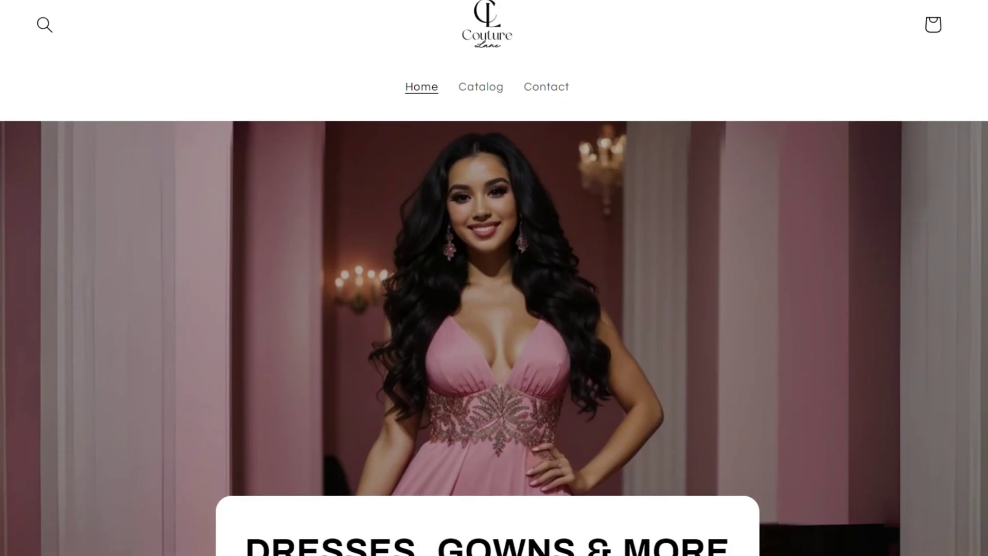
# Scroll down the finished CoutureLane homepage to look over its footer.
pyautogui.scroll(-15, 494, 277)
pyautogui.scroll(-17, 494, 278)
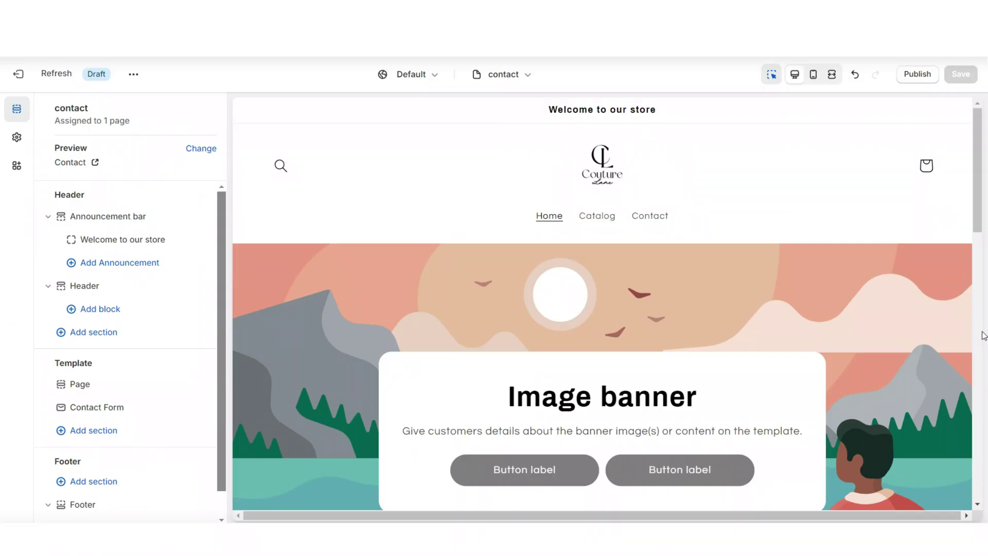
# Inspect the announcement's text and link settings, then remove the Announcement bar section.
pyautogui.scroll(-5, 981, 335)
pyautogui.scroll(-10, 982, 335)
pyautogui.click(111, 242)
pyautogui.doubleClick(109, 164)
pyautogui.tripleClick(109, 164)
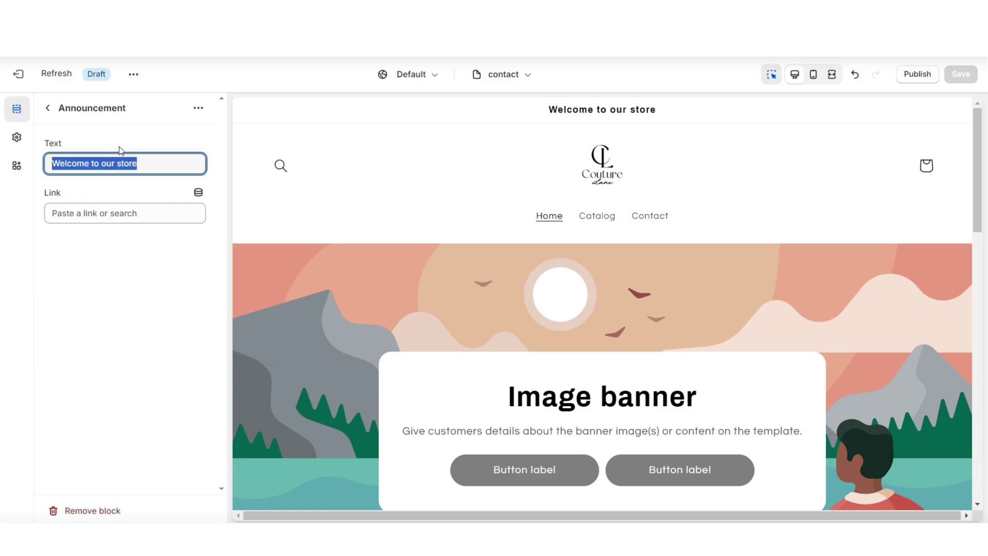
pyautogui.click(88, 213)
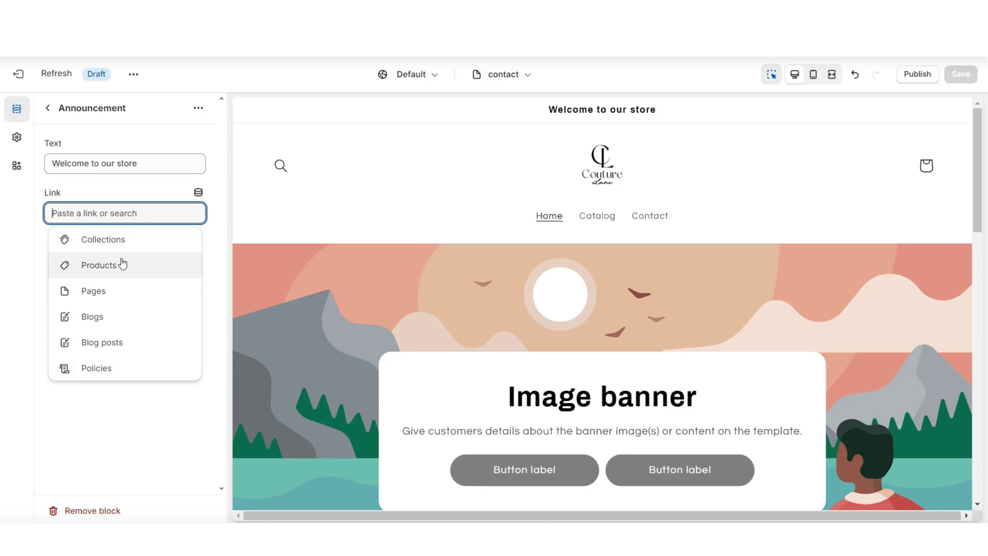
pyautogui.press('Escape')
pyautogui.click(178, 217)
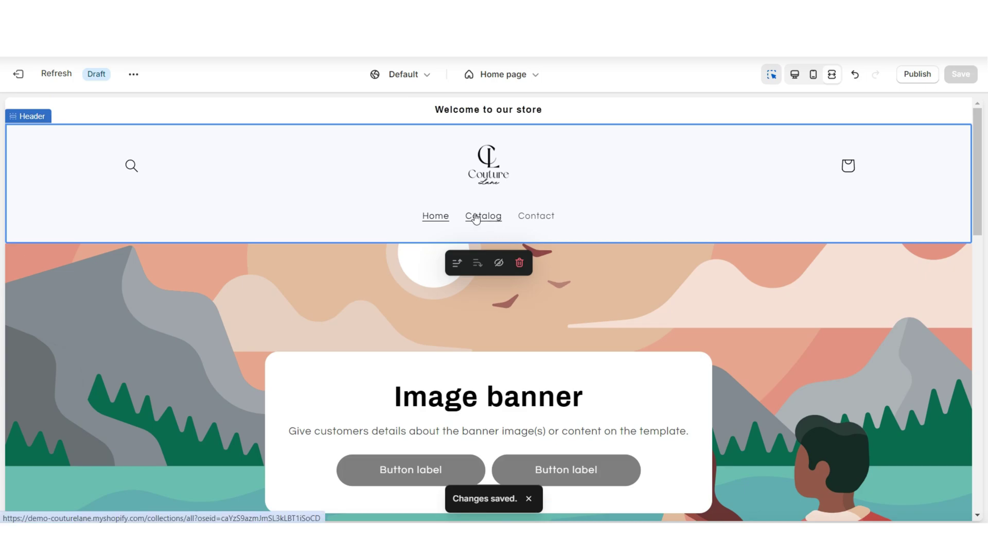
# Preview the Catalog and Contact pages, then select the home page's Image banner section.
pyautogui.click(482, 217)
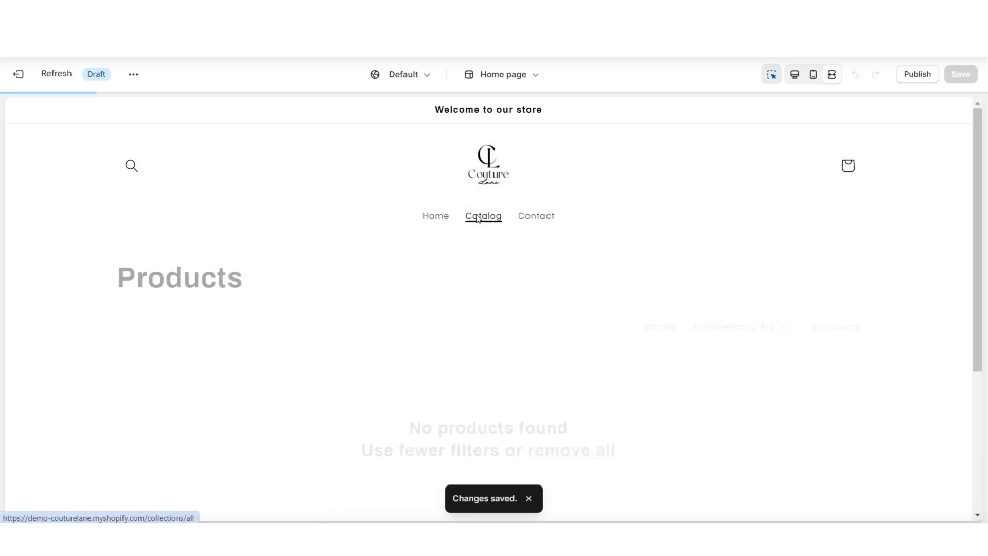
pyautogui.scroll(-4, 935, 324)
pyautogui.scroll(4, 950, 358)
pyautogui.click(545, 220)
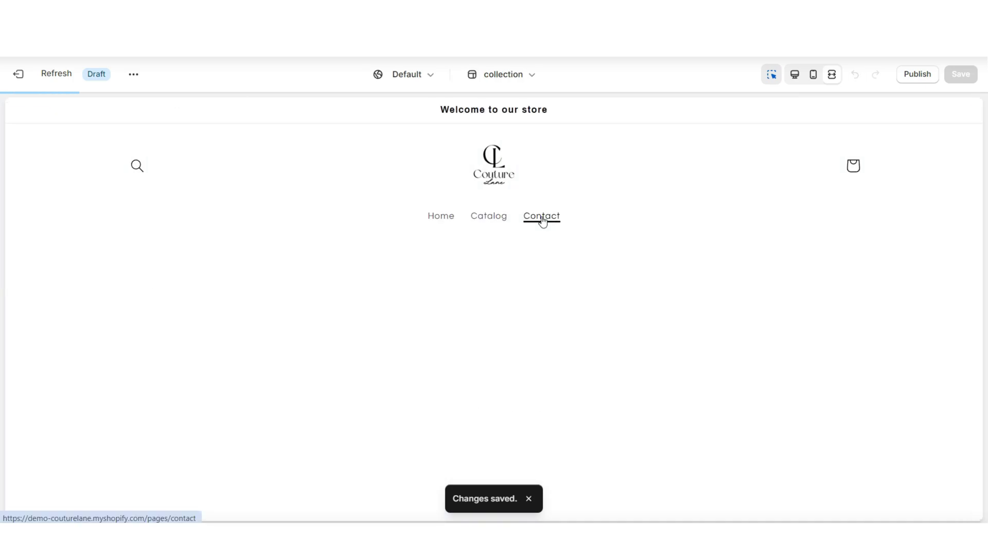
pyautogui.scroll(-4, 979, 228)
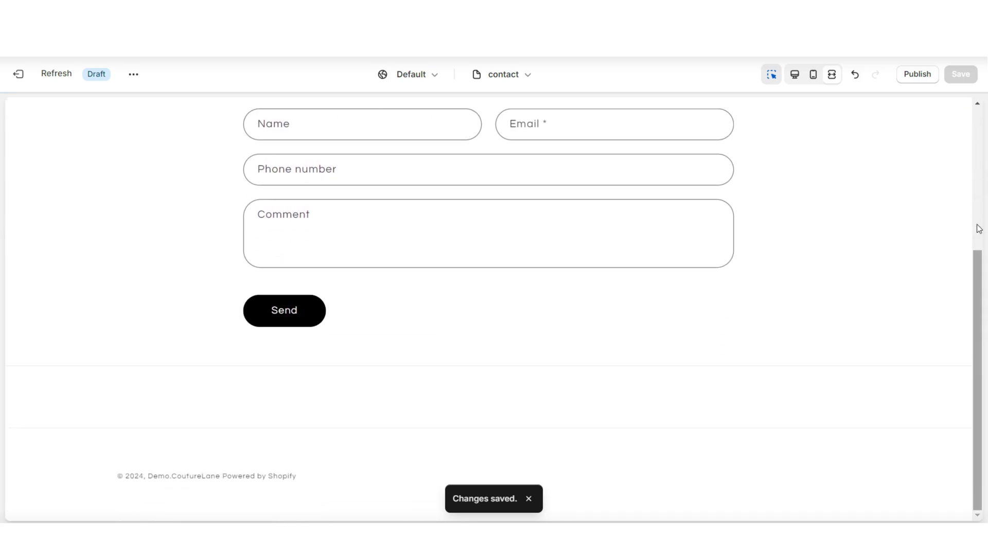
pyautogui.scroll(5, 977, 227)
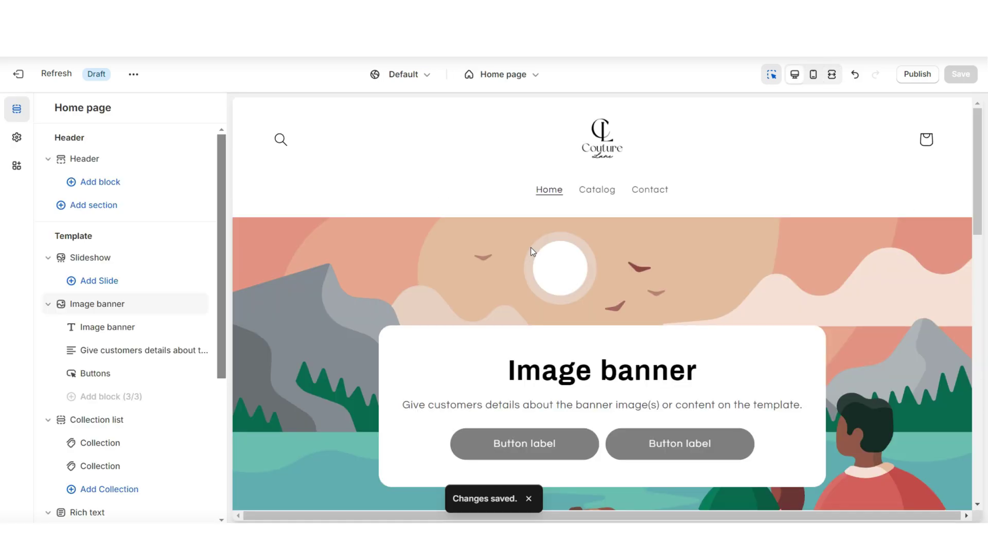
pyautogui.click(416, 179)
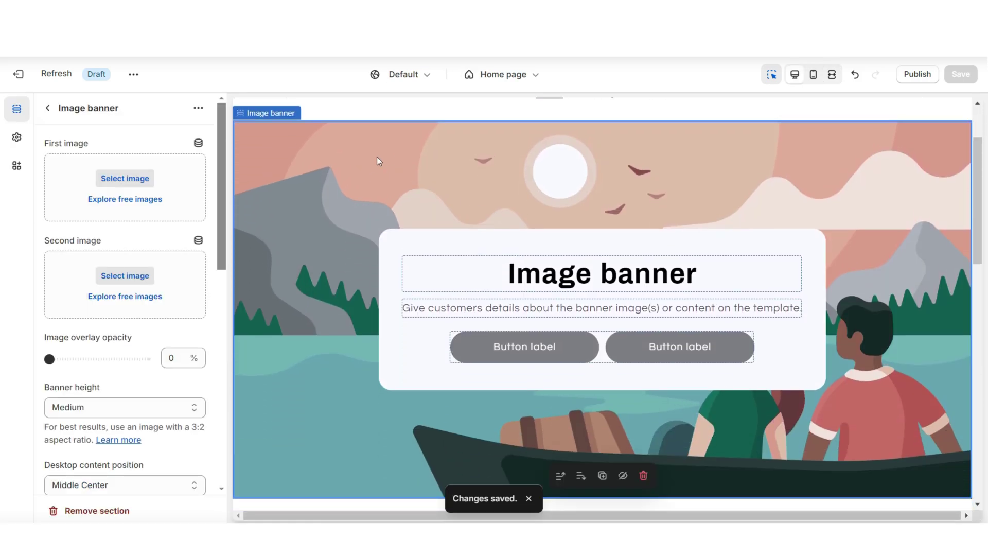
# Set Picture_7 as the banner's first image.
pyautogui.click(149, 178)
pyautogui.click(388, 301)
pyautogui.click(776, 470)
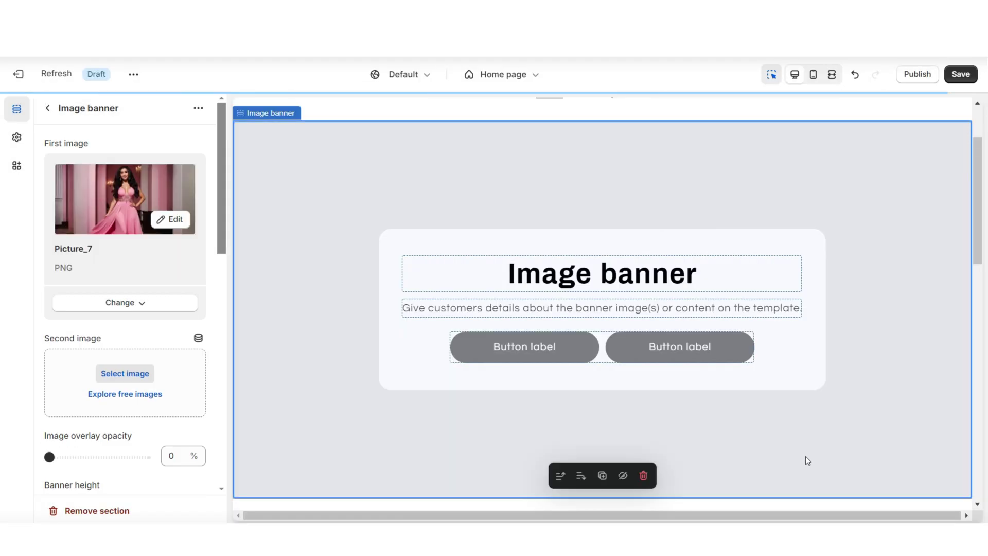
pyautogui.scroll(-4, 73, 257)
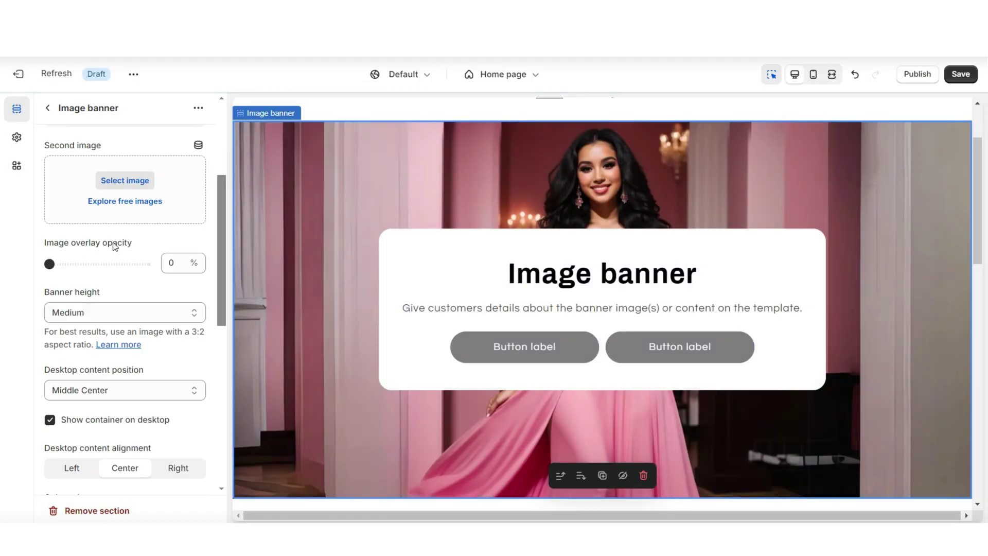
# Raise the banner overlay opacity to 30% and set Banner height to Large.
pyautogui.click(69, 264)
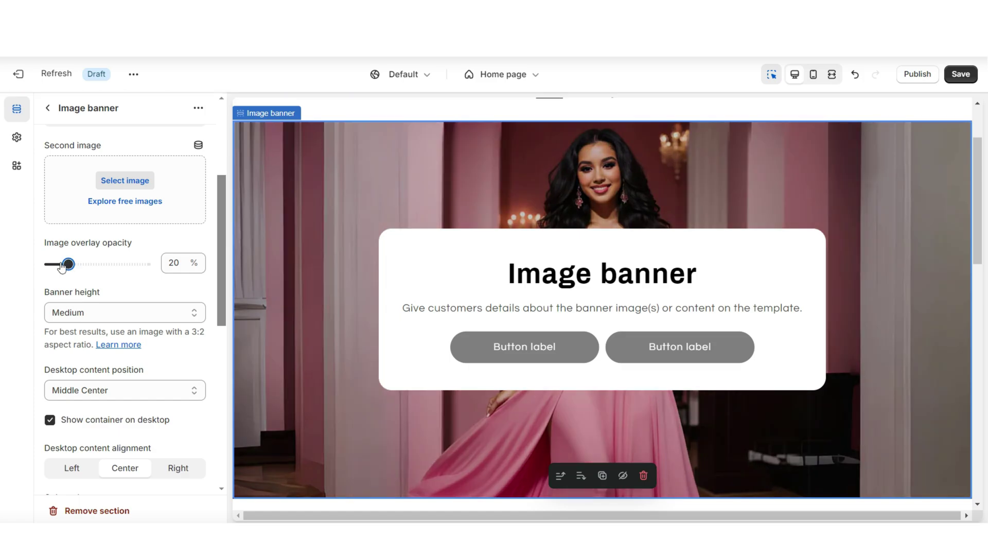
pyautogui.click(78, 264)
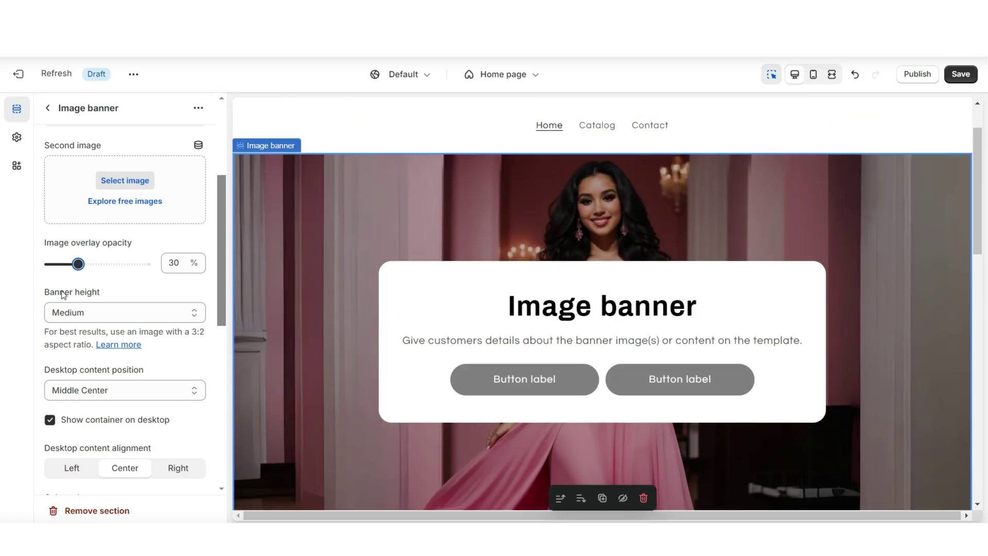
pyautogui.click(103, 312)
pyautogui.click(109, 361)
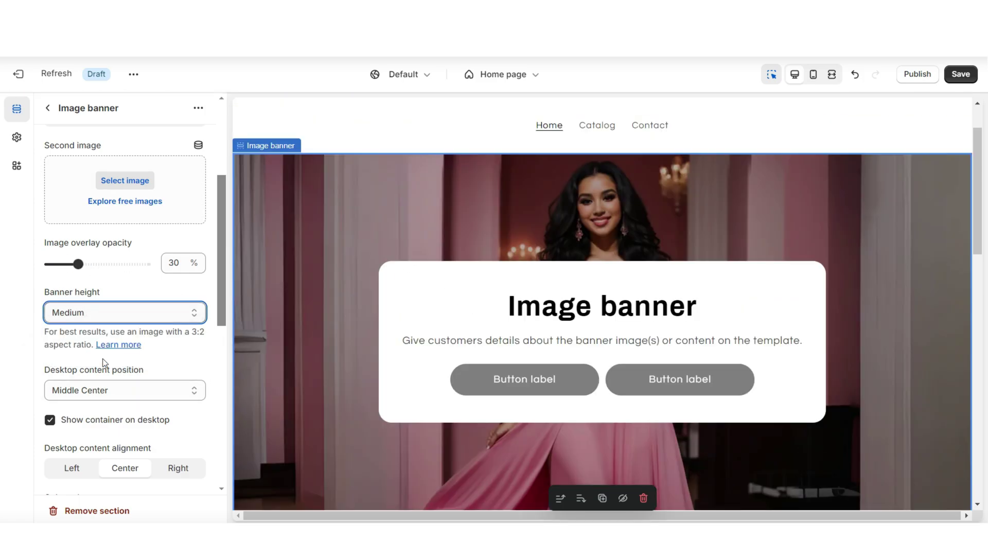
# Preview the banner at full width and in the mobile layout.
pyautogui.click(832, 75)
pyautogui.scroll(-3, 982, 220)
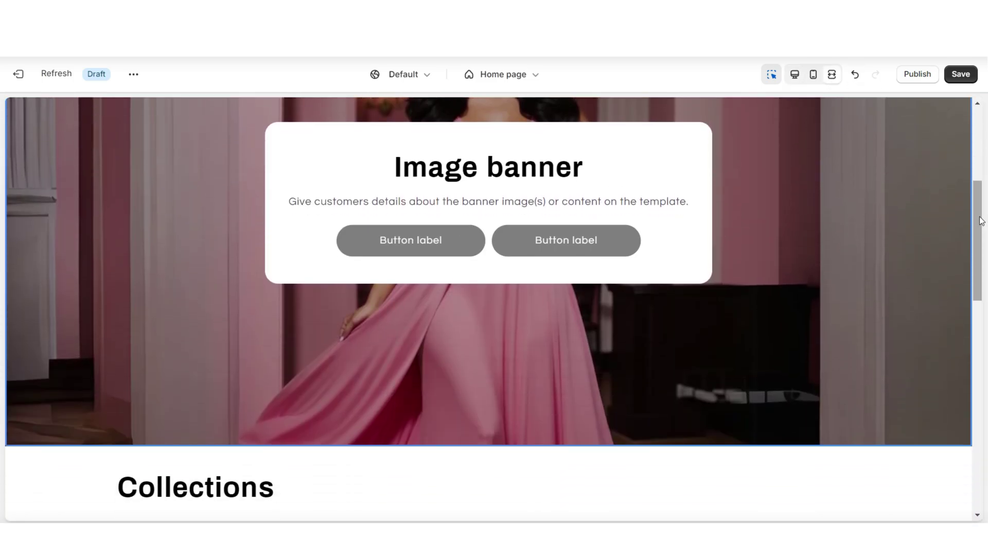
pyautogui.click(831, 74)
pyautogui.click(812, 75)
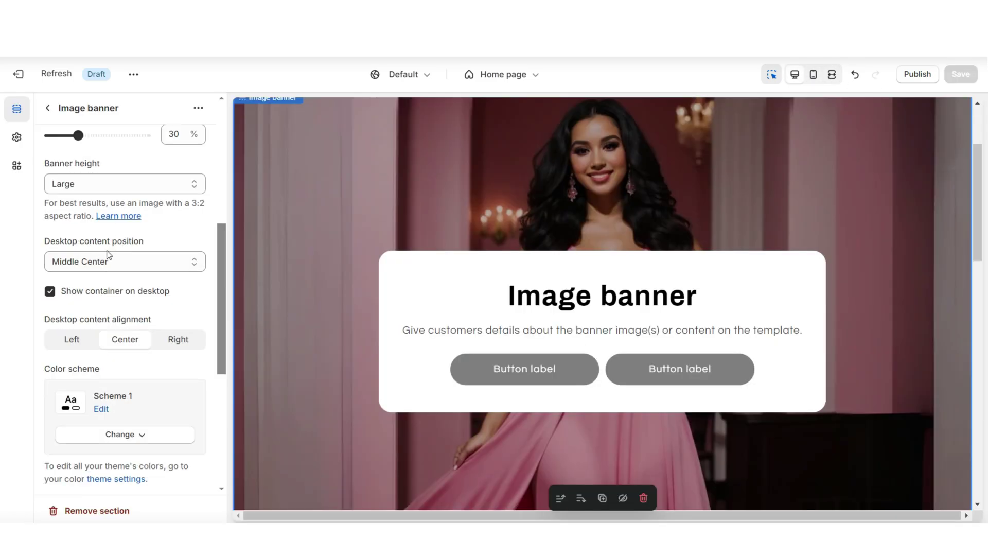
# Set the desktop content position to Bottom Center.
pyautogui.click(108, 260)
pyautogui.click(109, 355)
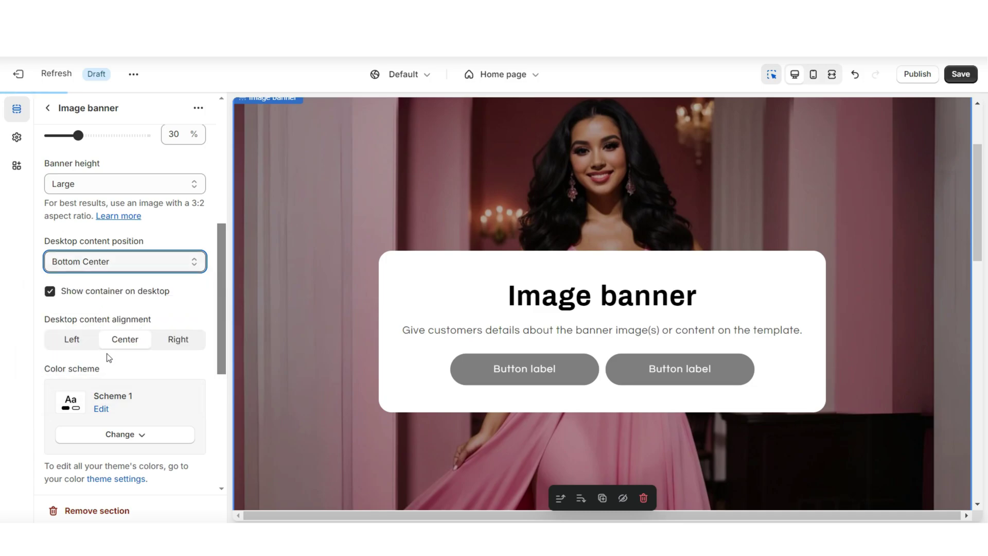
pyautogui.click(127, 262)
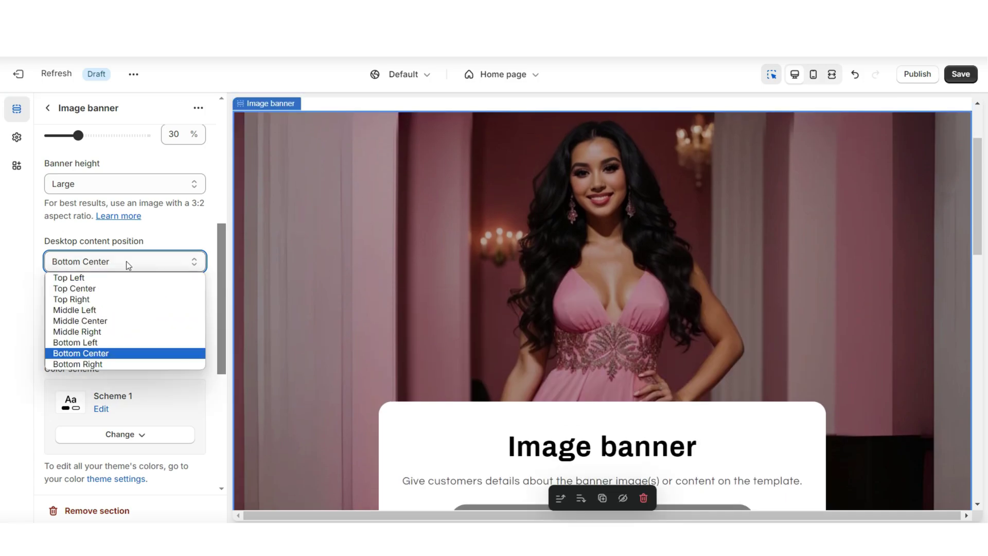
pyautogui.click(126, 261)
# Open the banner Heading block's settings.
pyautogui.scroll(-3, 633, 293)
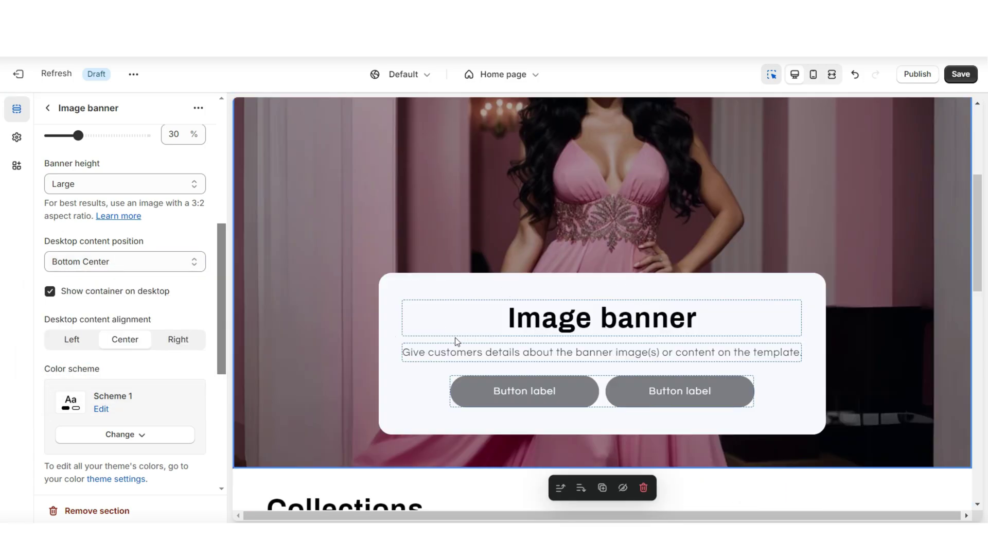
pyautogui.scroll(-3, 90, 207)
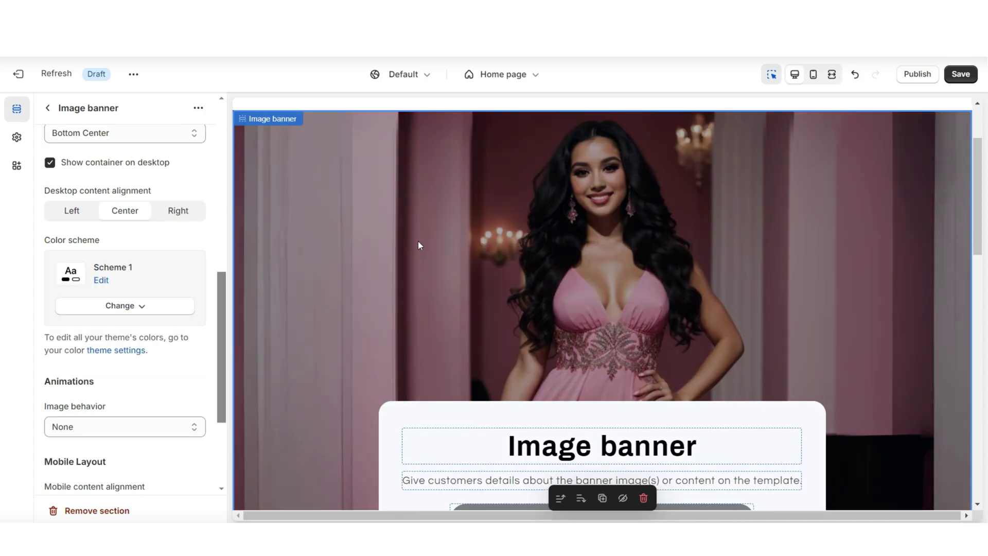
pyautogui.scroll(-3, 418, 242)
pyautogui.click(193, 213)
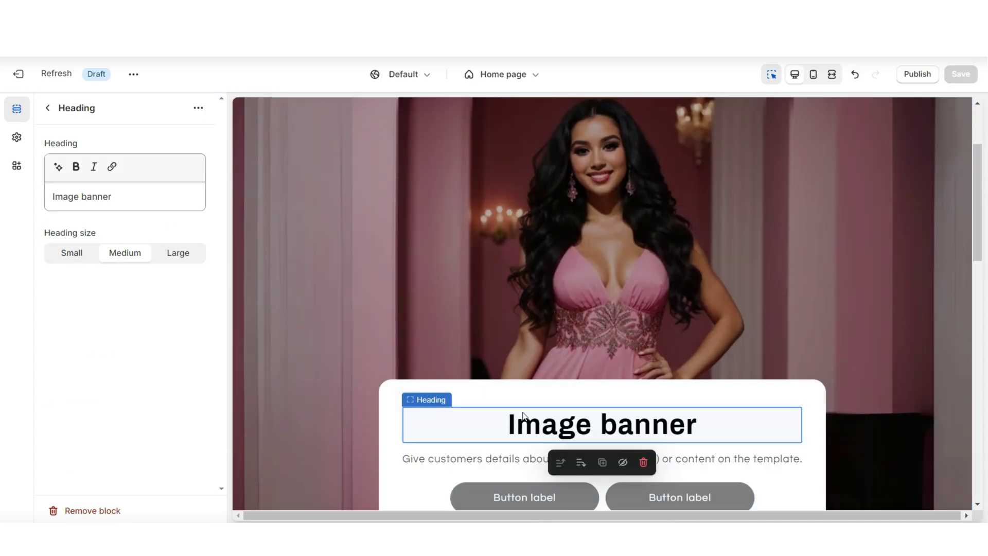
# Replace the banner heading with 'DRESSES, GOWNS & MORE' and set its size to Large.
pyautogui.tripleClick(98, 206)
pyautogui.rightClick(98, 208)
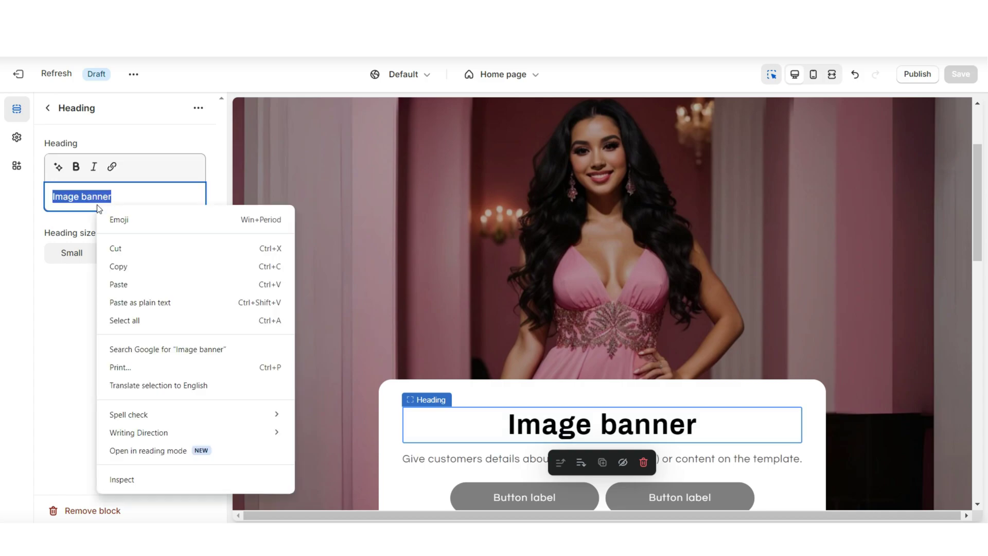
pyautogui.click(119, 285)
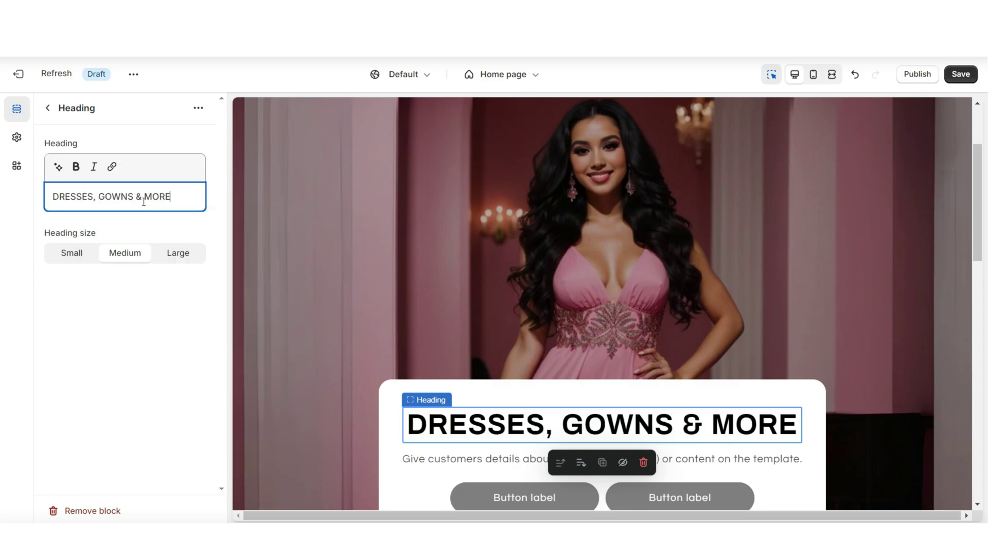
pyautogui.click(72, 253)
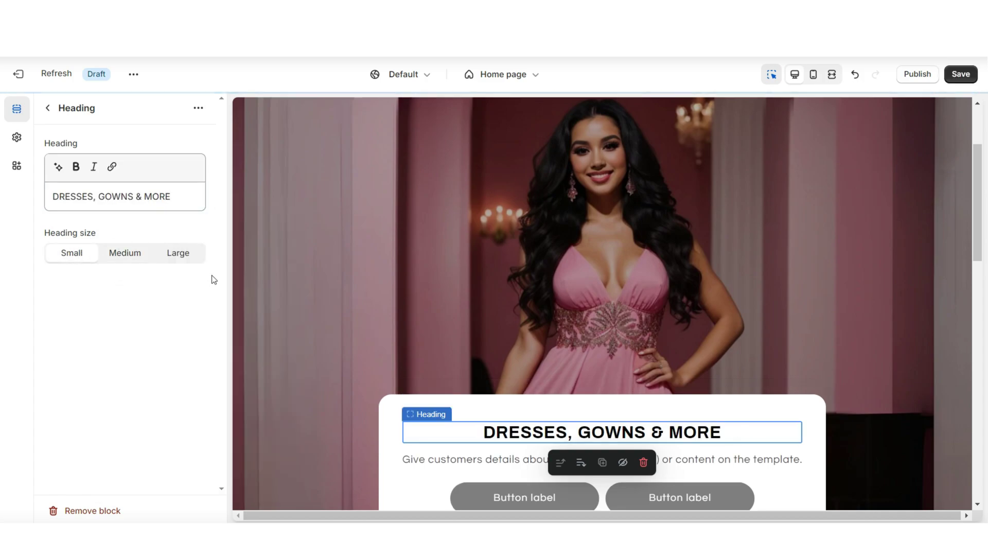
pyautogui.click(178, 253)
# Open the Text and Buttons blocks and link the first button to All collections.
pyautogui.click(412, 394)
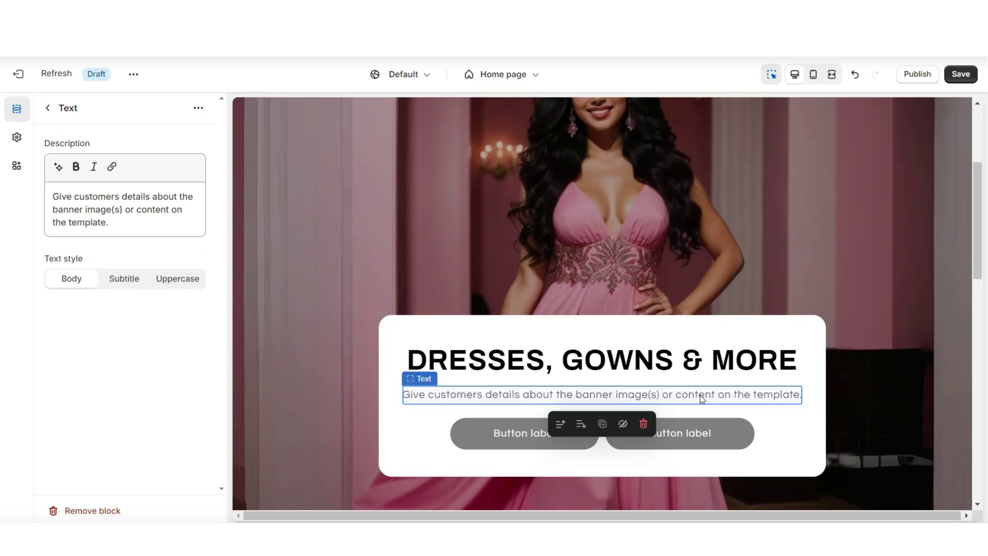
pyautogui.moveTo(418, 392)
pyautogui.click(515, 432)
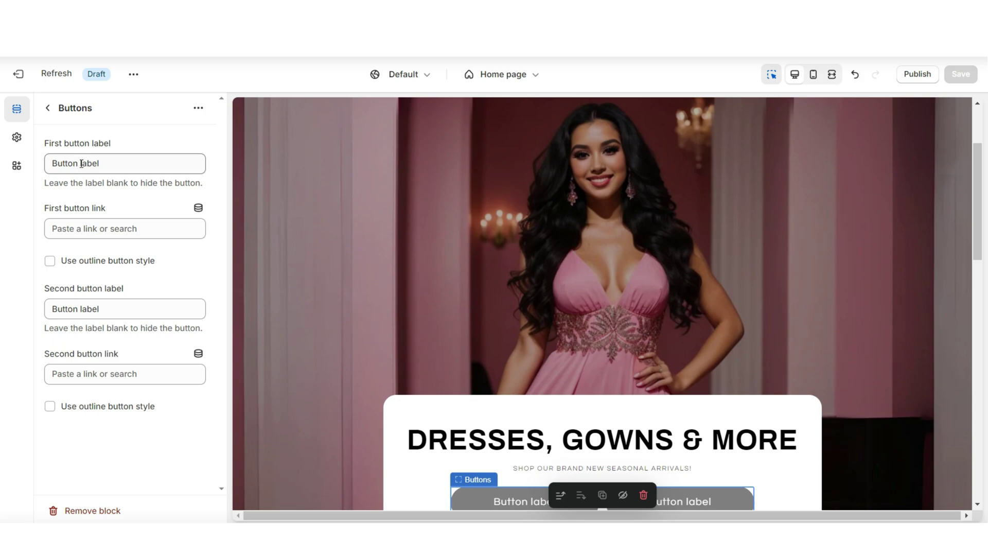
pyautogui.click(126, 226)
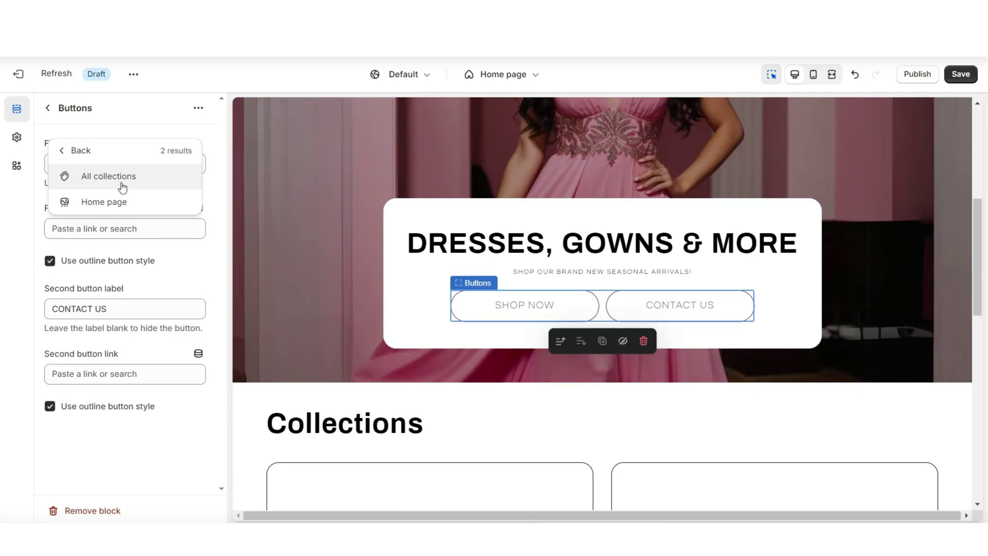
pyautogui.click(122, 186)
# Preview the updated banner at full width and return to the editor.
pyautogui.click(108, 374)
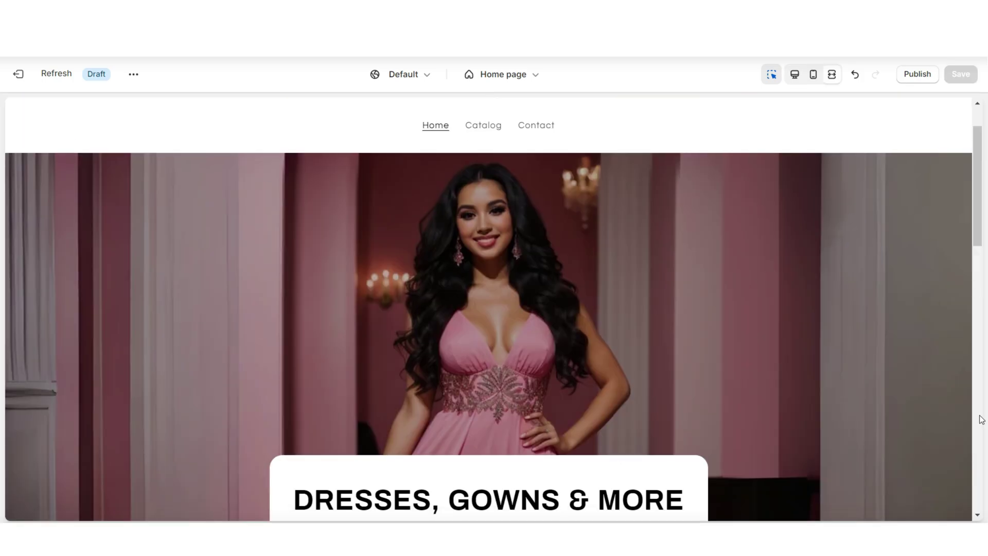
pyautogui.scroll(-3, 980, 419)
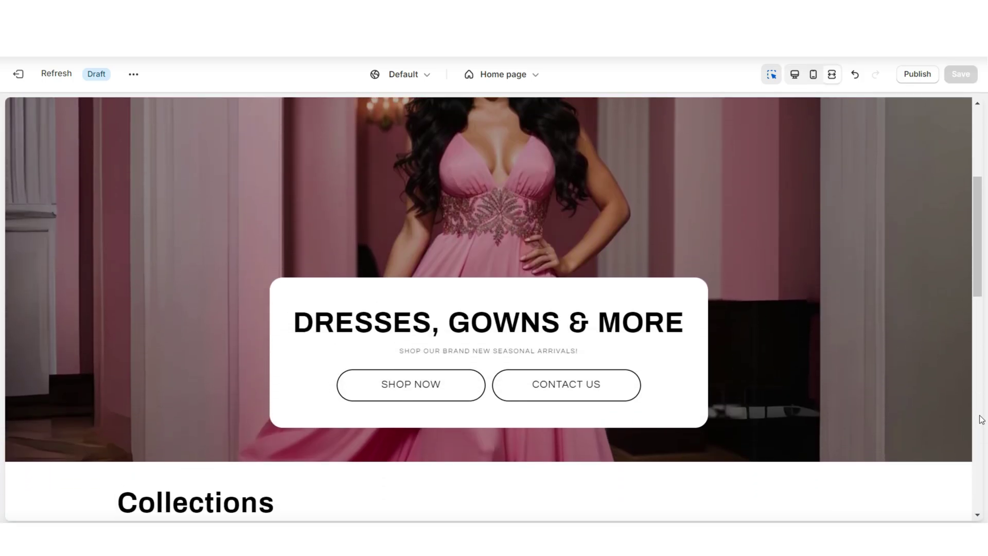
pyautogui.scroll(5, 980, 420)
pyautogui.click(831, 76)
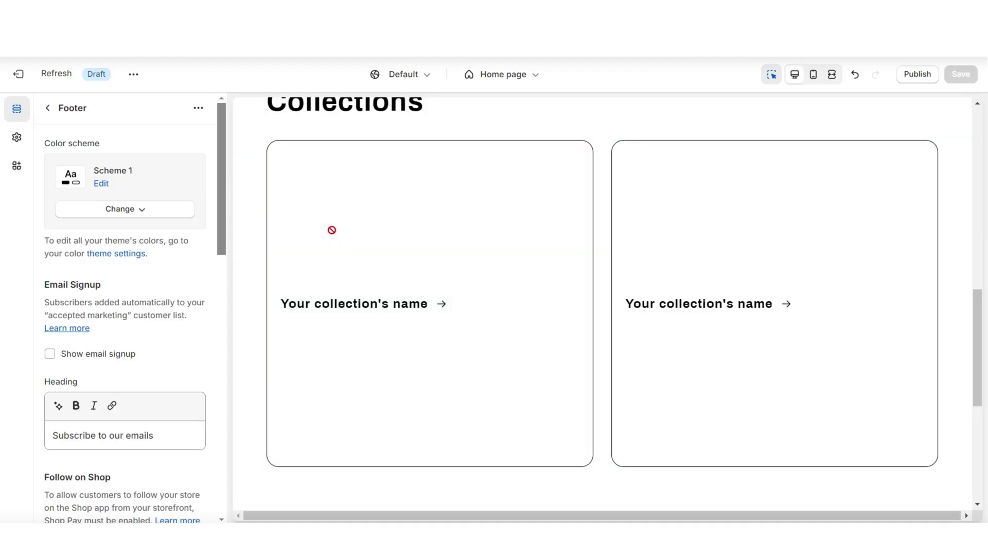
# Enable swipe on mobile in the Collection list section settings.
pyautogui.click(329, 216)
pyautogui.click(254, 194)
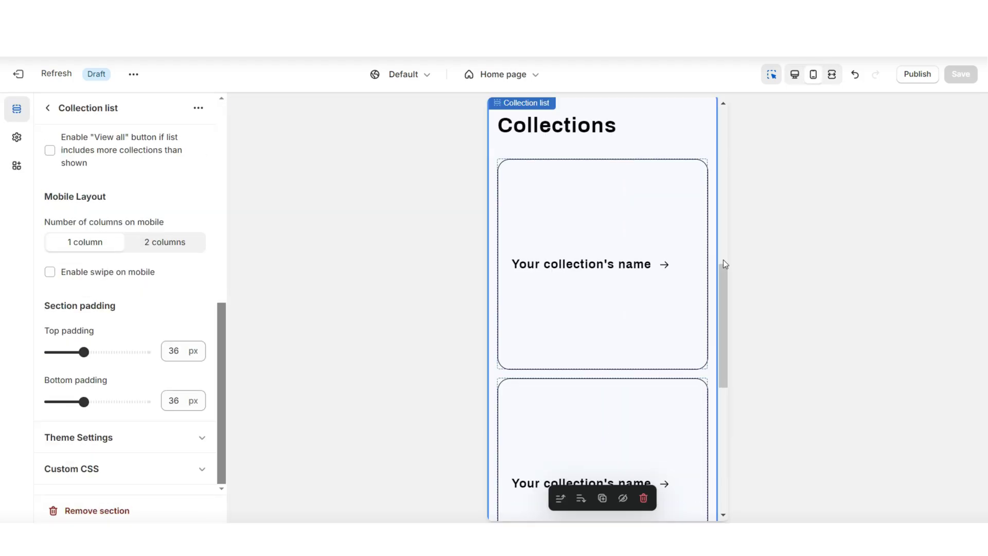
pyautogui.scroll(-5, 724, 263)
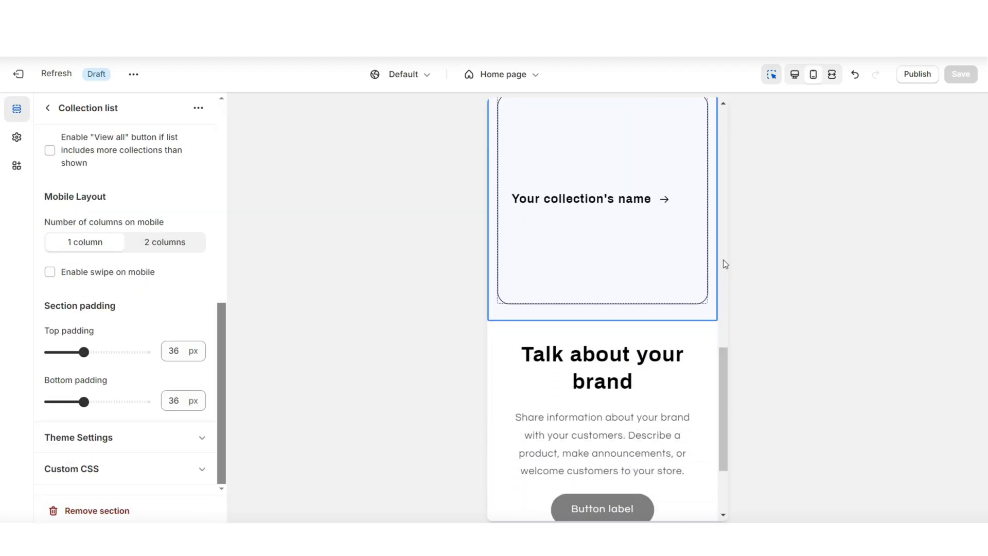
pyautogui.scroll(5, 725, 263)
pyautogui.scroll(-1, 725, 263)
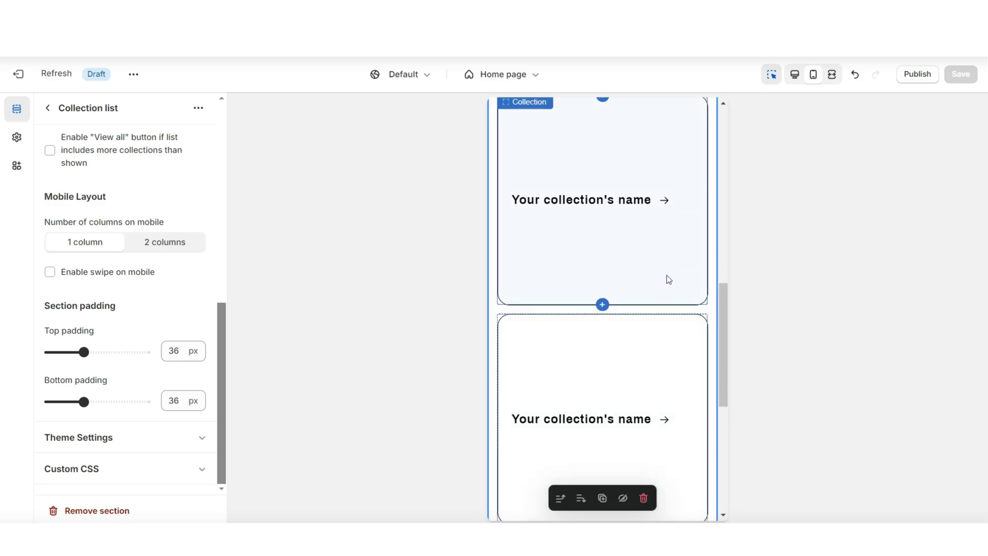
pyautogui.click(50, 273)
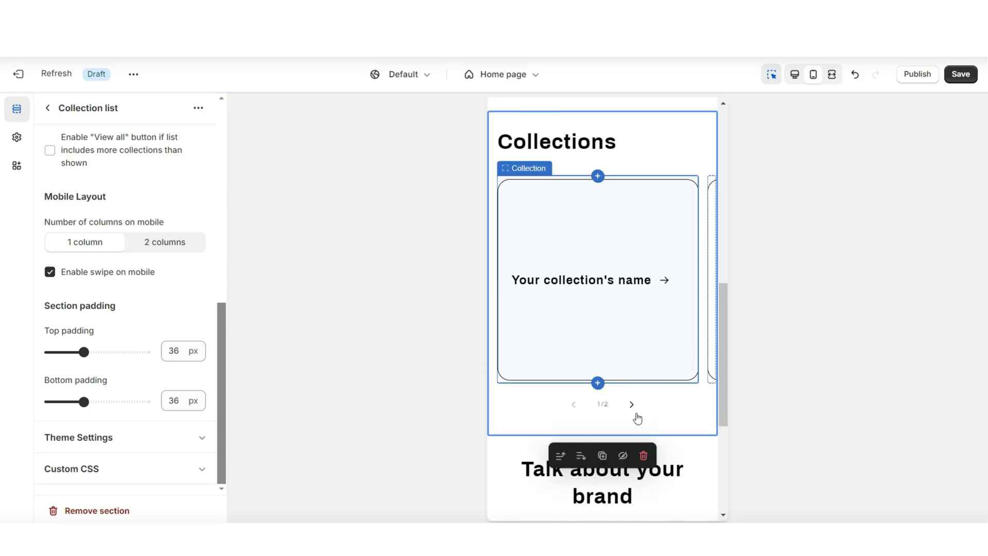
# Set the Collections heading size to Small and go to the admin's Products page.
pyautogui.click(632, 407)
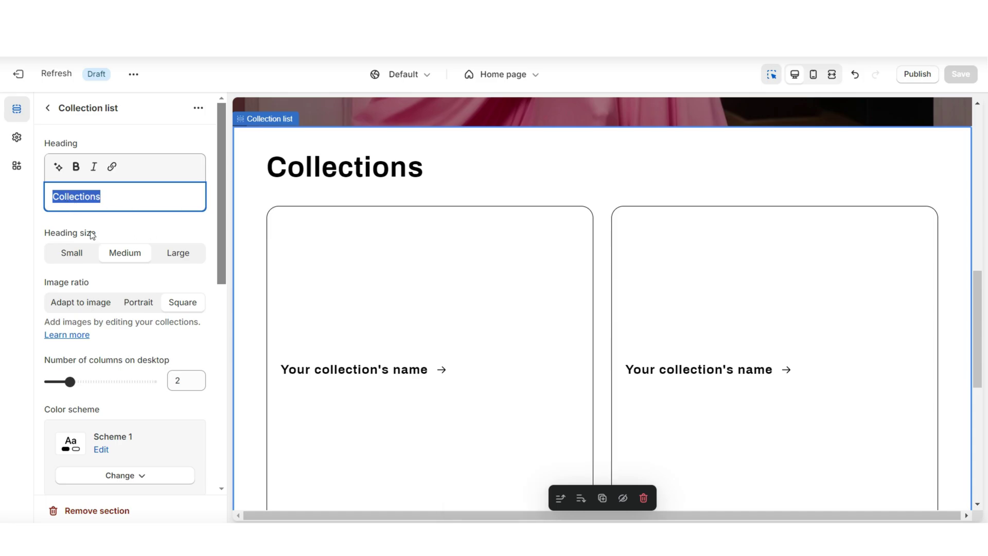
pyautogui.click(77, 256)
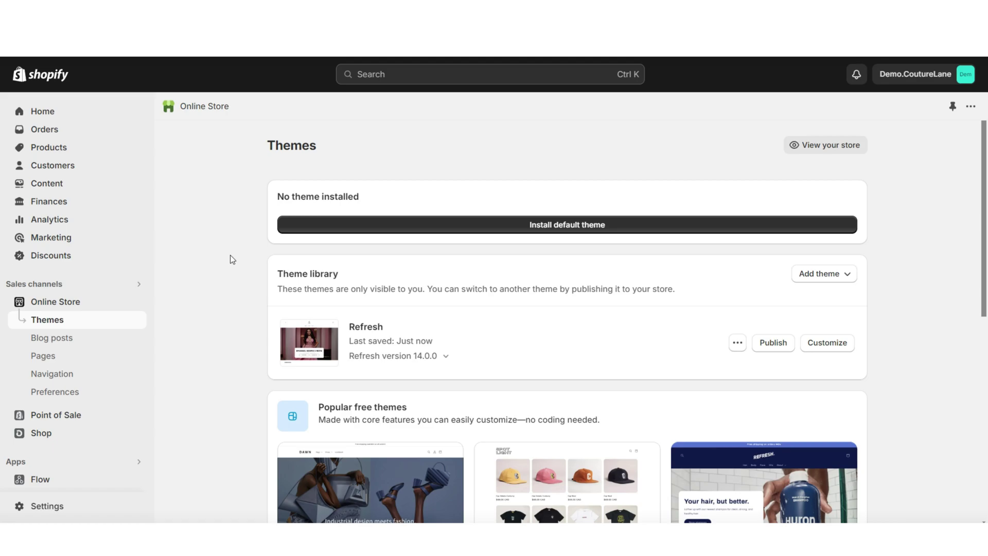
pyautogui.click(99, 148)
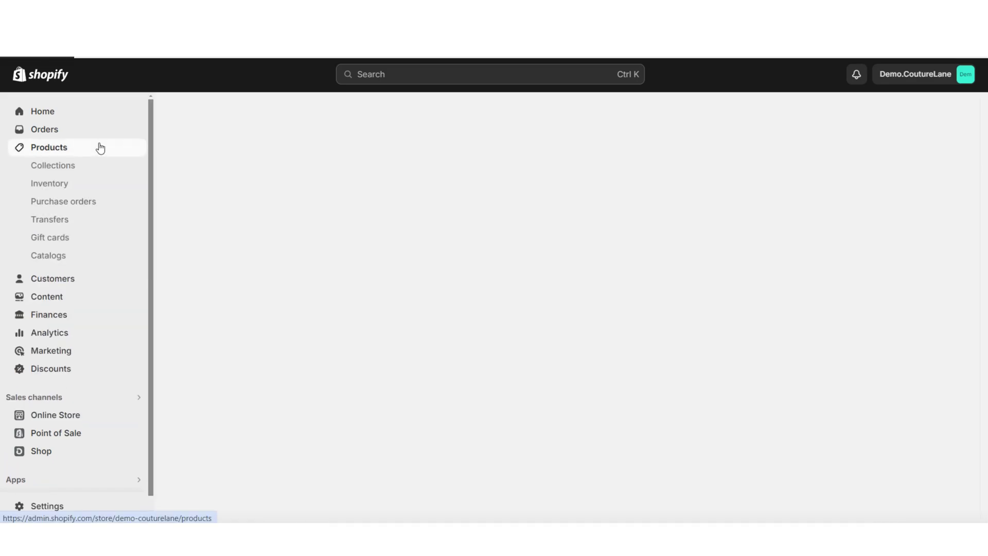
# Create a new collection titled 'Day Event Dresses'.
pyautogui.click(106, 169)
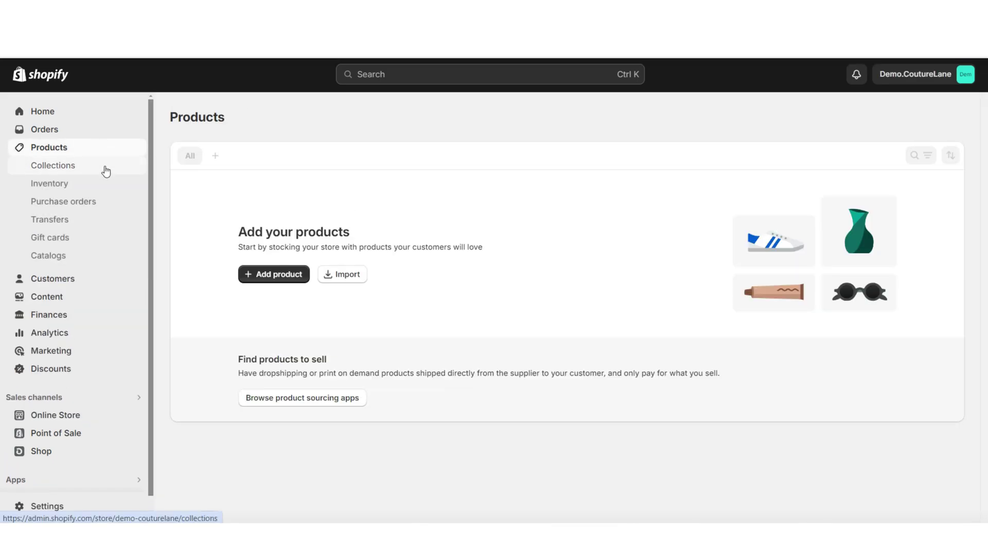
pyautogui.click(936, 121)
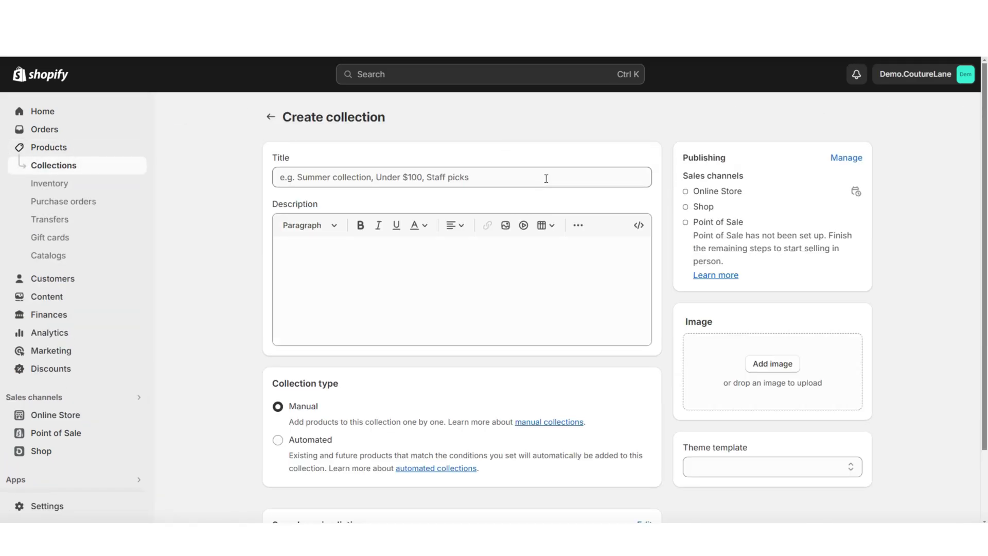
pyautogui.scroll(-1, 661, 340)
pyautogui.scroll(1, 441, 177)
pyautogui.click(441, 177)
pyautogui.write('Day Event Dresses')
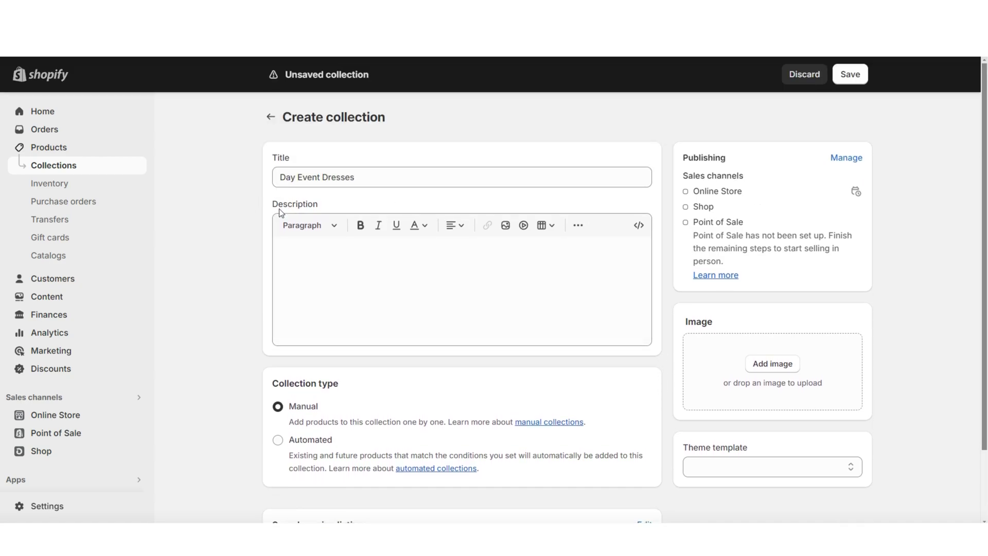
# Make the collection Automated with the condition Product title contains 'Dress'.
pyautogui.scroll(-2, 251, 304)
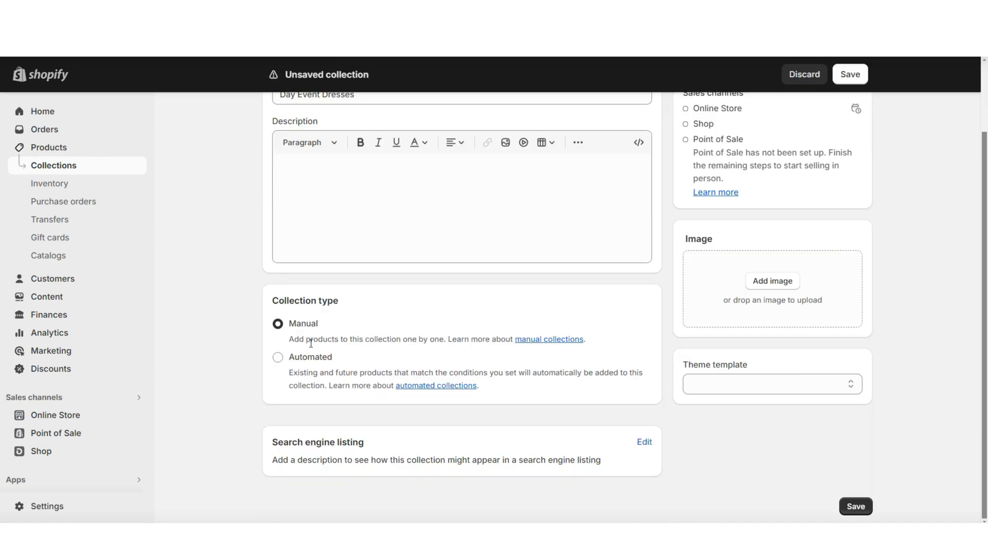
pyautogui.scroll(2, 326, 338)
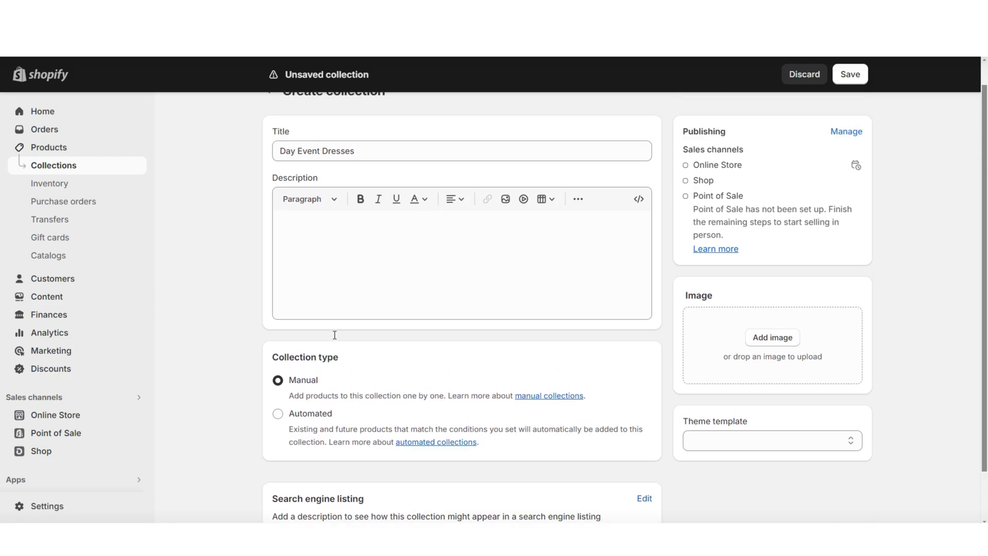
pyautogui.scroll(-2, 243, 304)
pyautogui.click(278, 357)
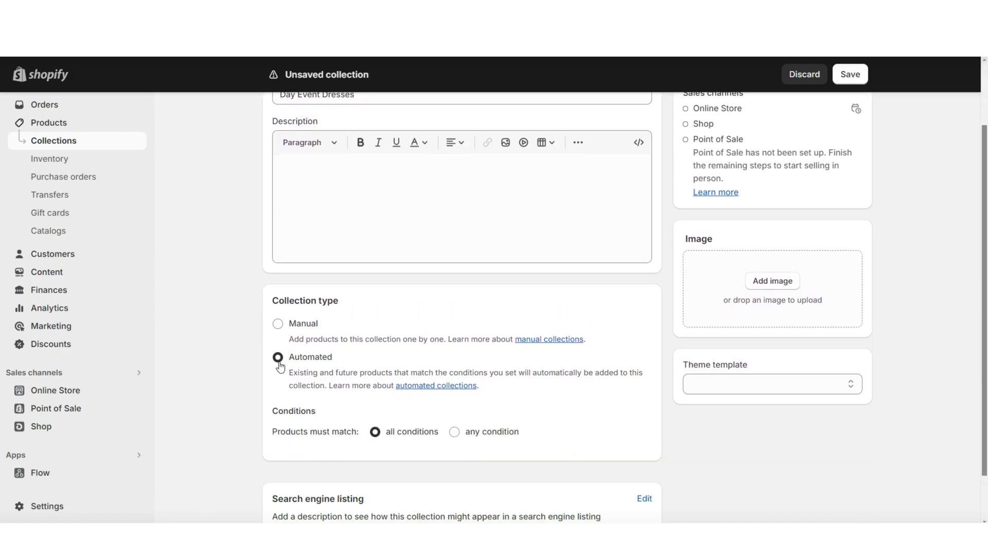
pyautogui.scroll(-2, 291, 362)
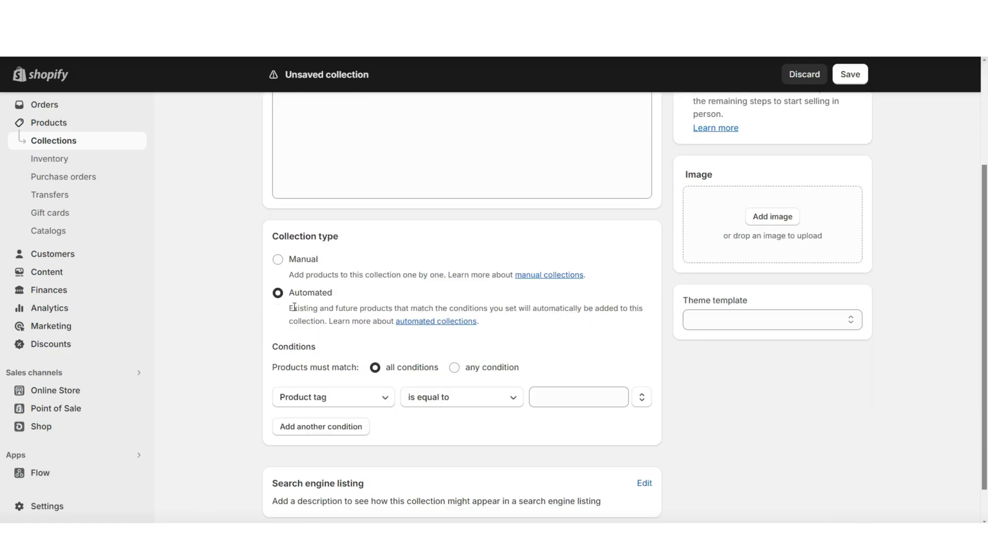
pyautogui.click(323, 400)
pyautogui.click(308, 160)
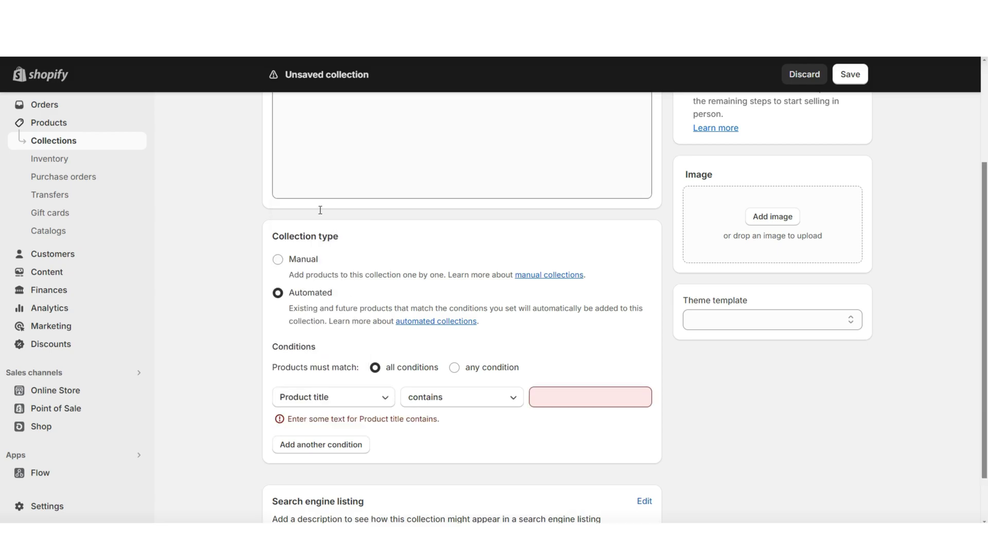
pyautogui.click(578, 397)
pyautogui.write('Dress')
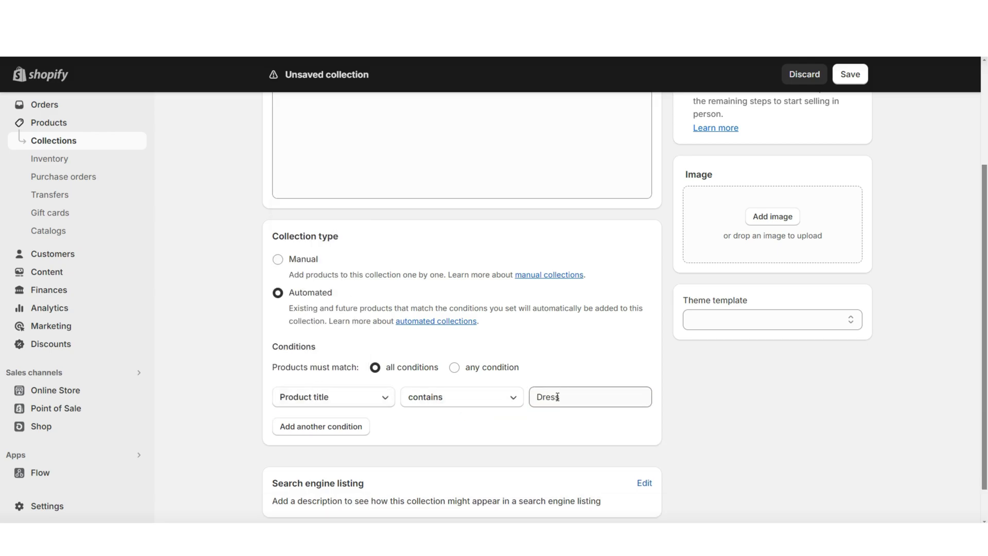
# Switch the collection back to Manual and go to the Products list.
pyautogui.scroll(2, 374, 470)
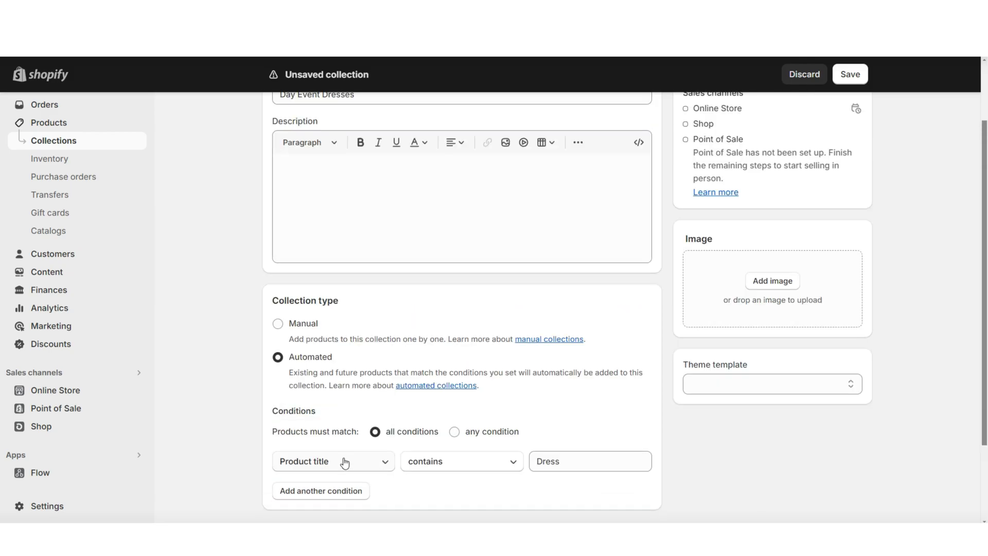
pyautogui.scroll(-1, 560, 421)
pyautogui.click(562, 416)
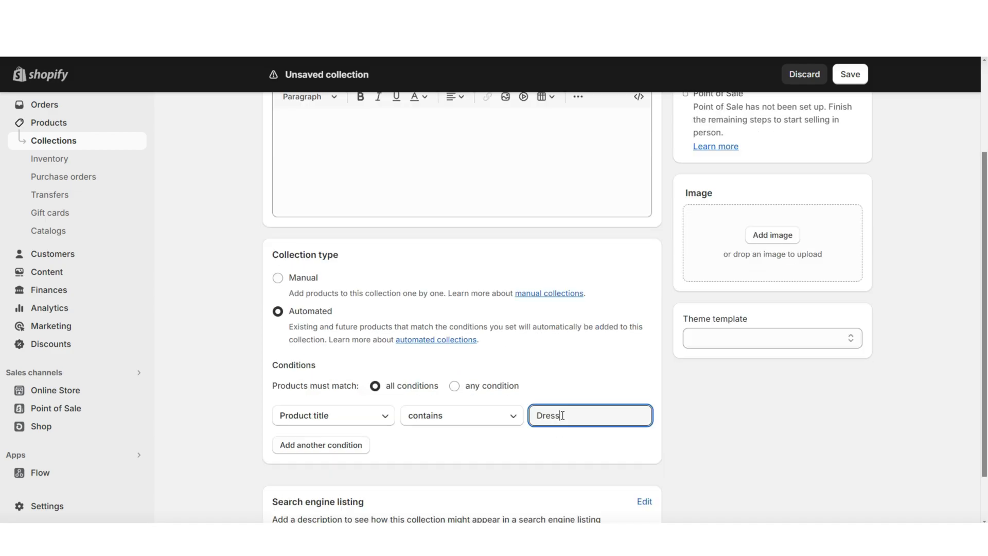
pyautogui.scroll(3, 553, 427)
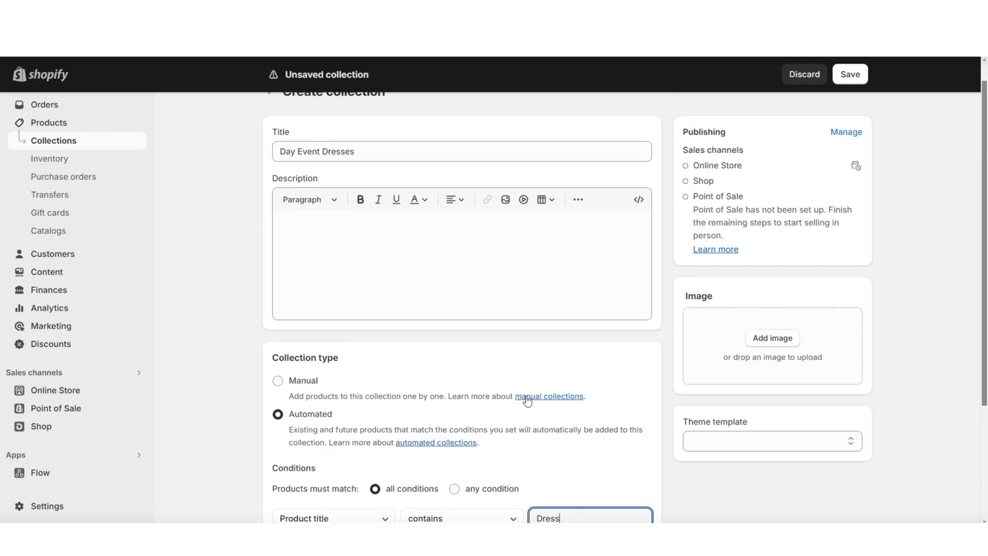
pyautogui.scroll(-3, 251, 245)
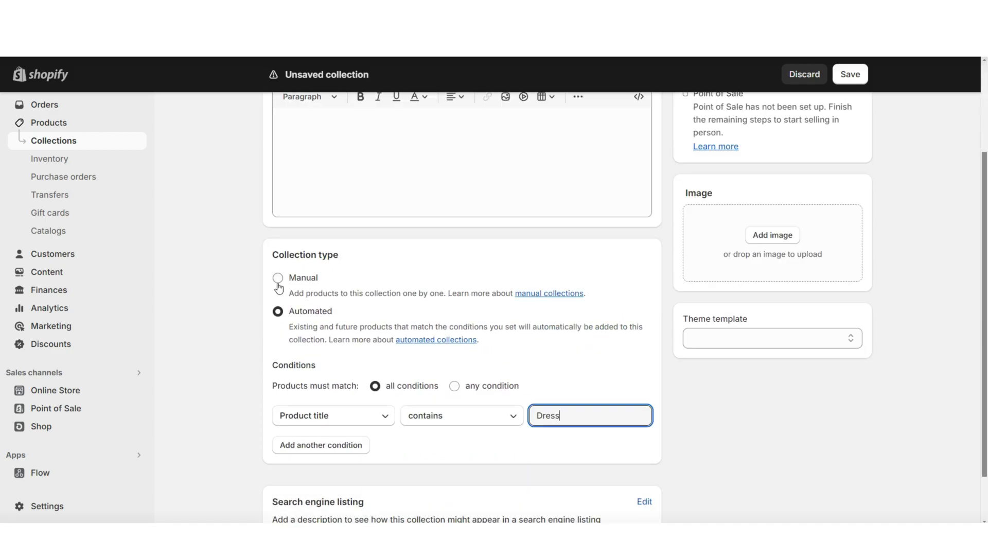
pyautogui.click(278, 281)
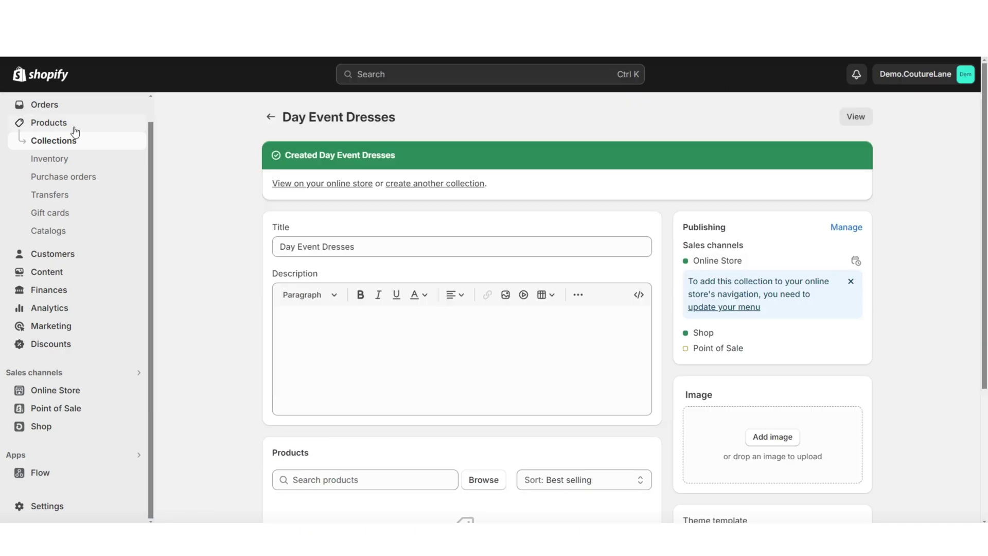
pyautogui.click(69, 128)
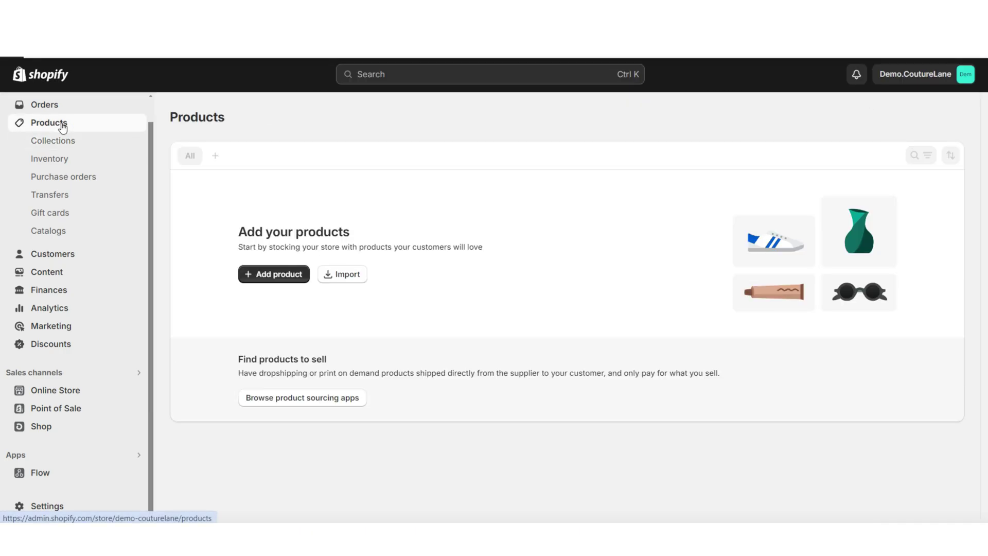
# Create an Event Dress product in the Dresses category, add it to Day Event Dresses, and save.
pyautogui.click(278, 272)
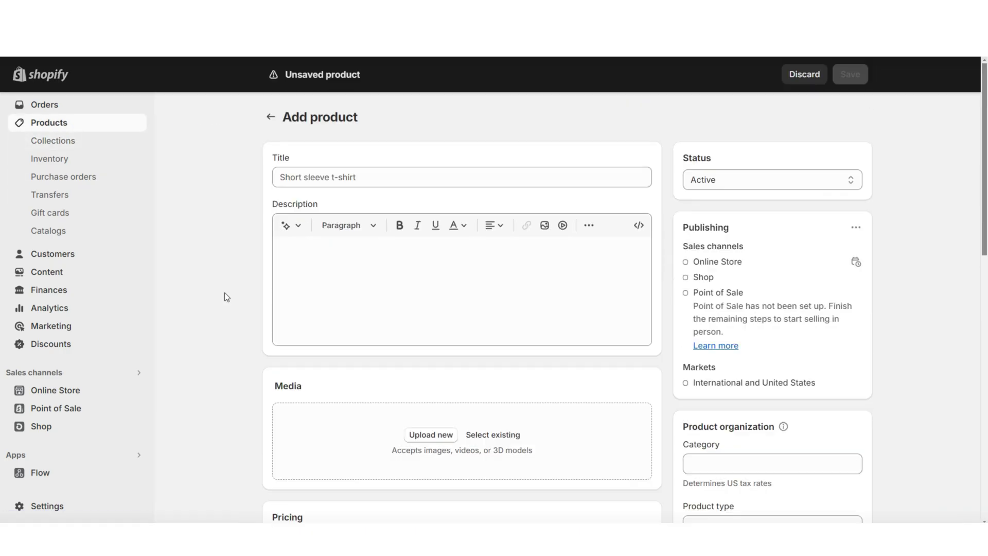
pyautogui.scroll(-10, 224, 292)
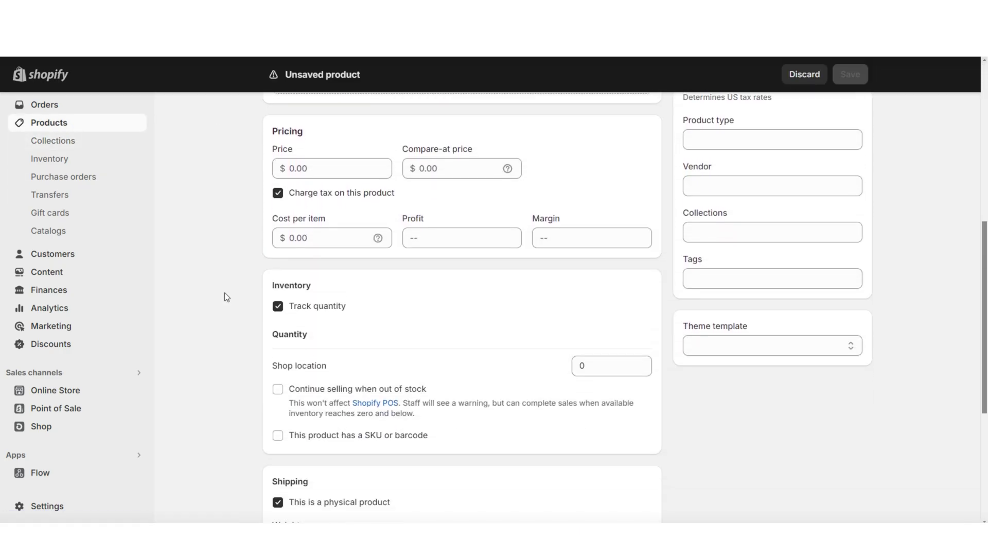
pyautogui.click(706, 290)
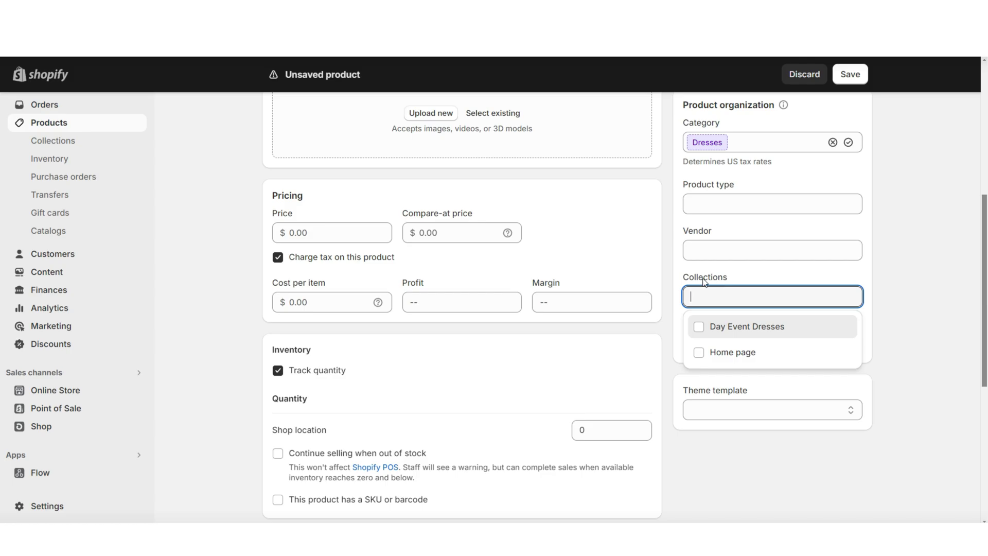
pyautogui.click(700, 327)
pyautogui.click(924, 296)
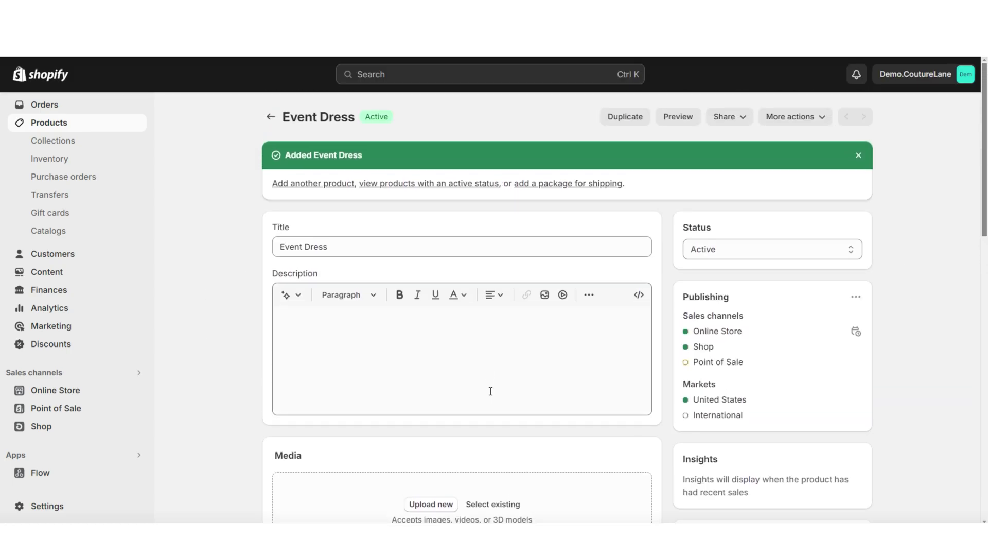
pyautogui.scroll(-4, 490, 391)
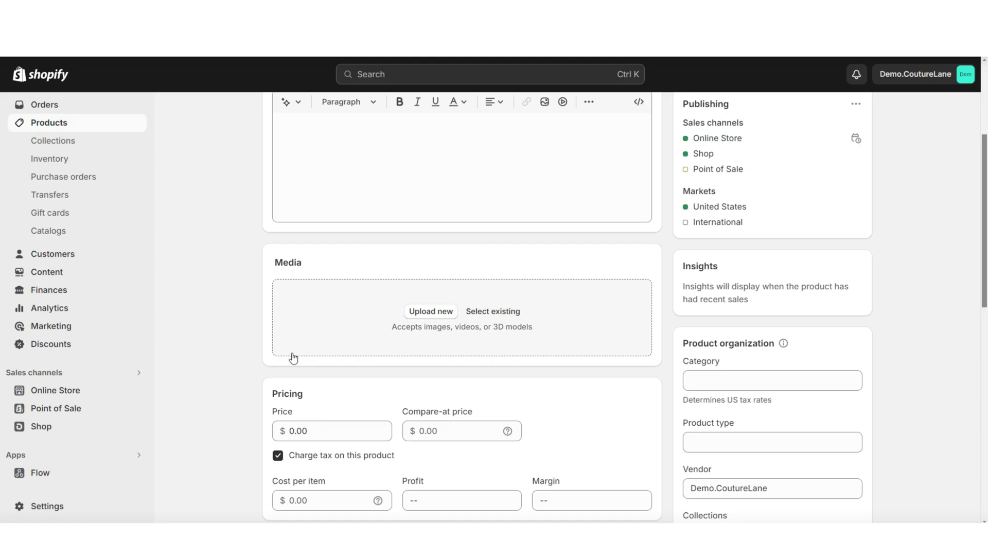
pyautogui.scroll(-3, 292, 357)
pyautogui.scroll(-2, 253, 297)
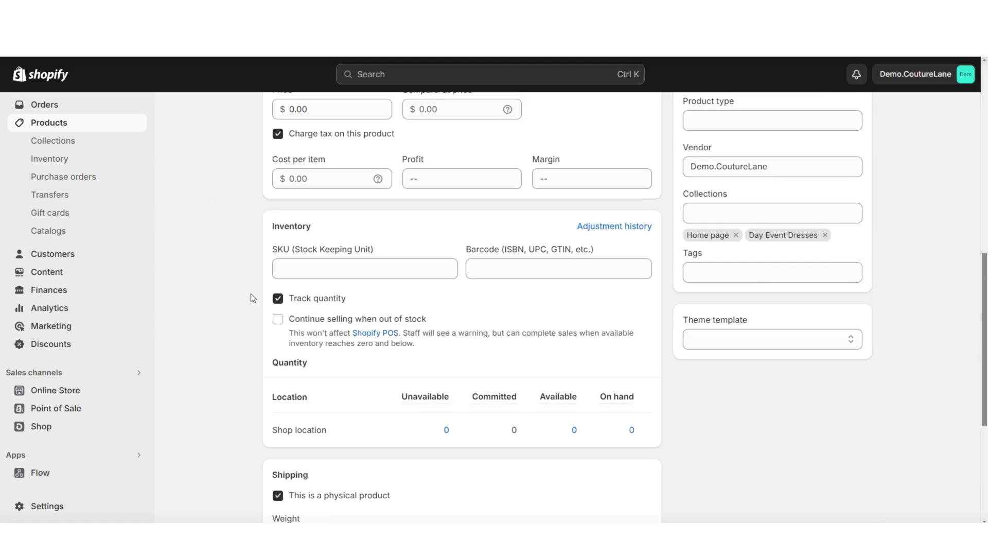
pyautogui.scroll(-5, 241, 341)
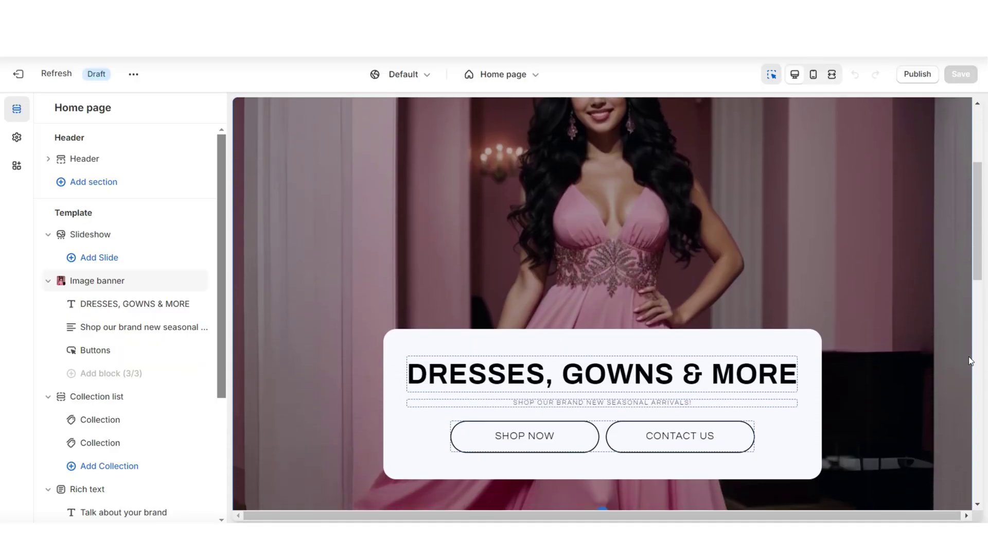
# Assign Day Event Dresses to the first collection card and Night Event Dresses to the second.
pyautogui.scroll(-8, 970, 361)
pyautogui.click(386, 189)
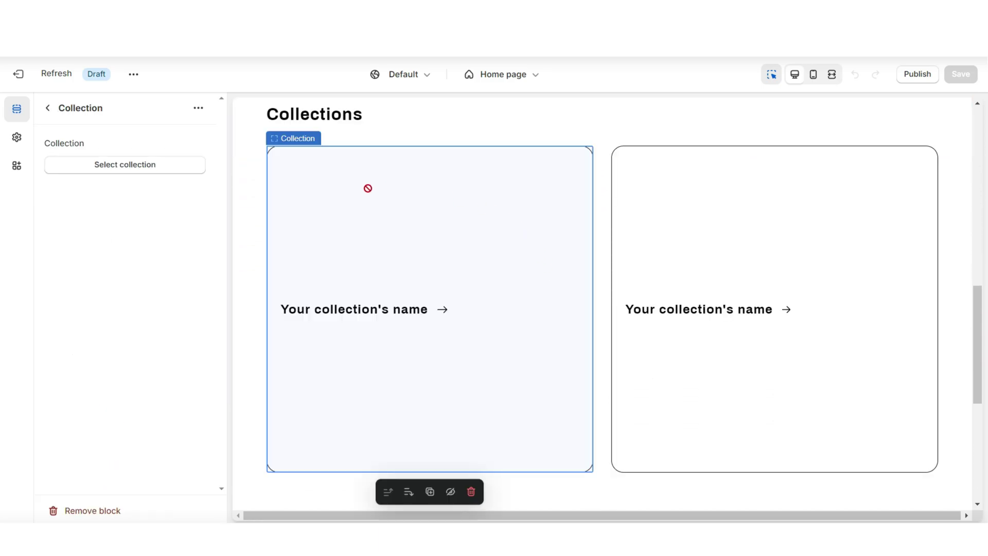
pyautogui.click(125, 165)
pyautogui.click(203, 210)
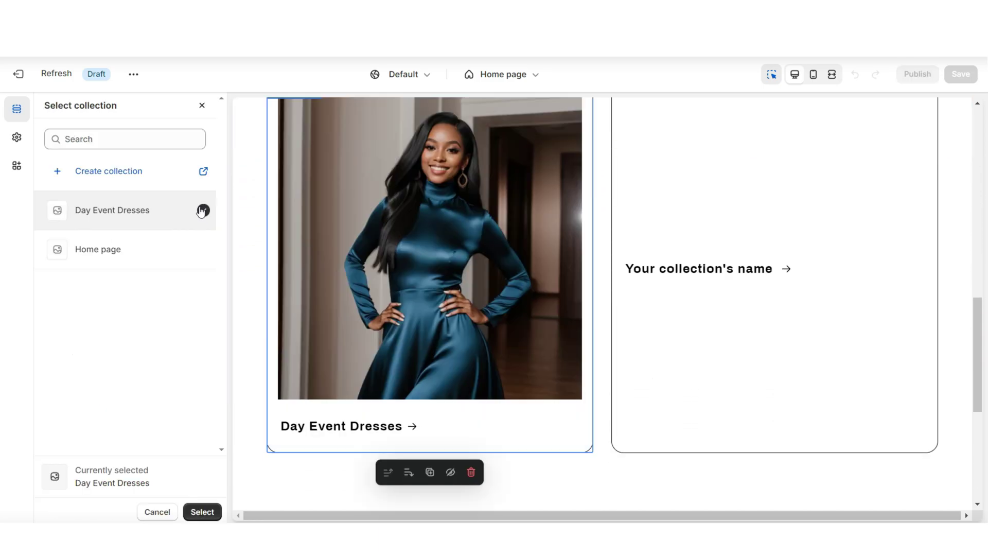
pyautogui.scroll(3, 263, 304)
pyautogui.click(204, 287)
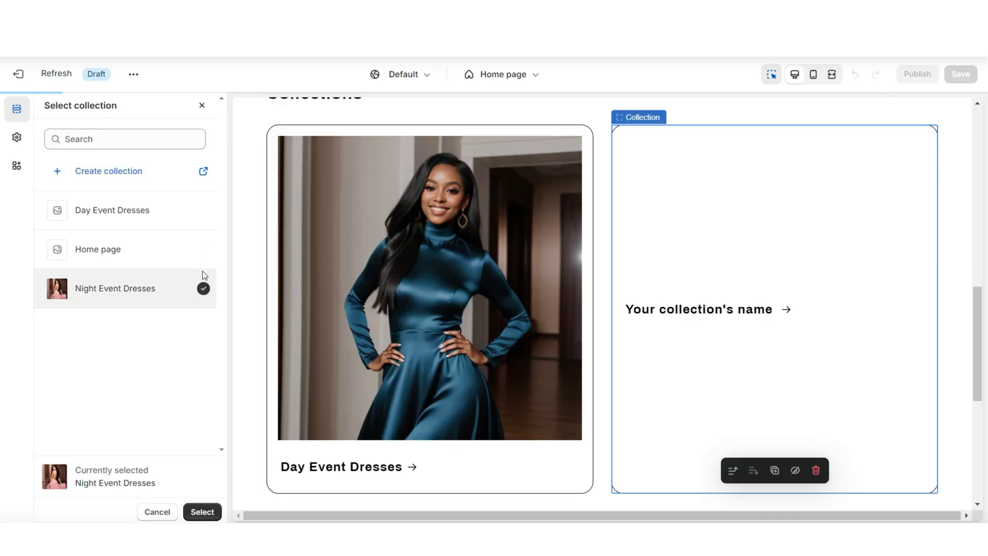
pyautogui.click(209, 513)
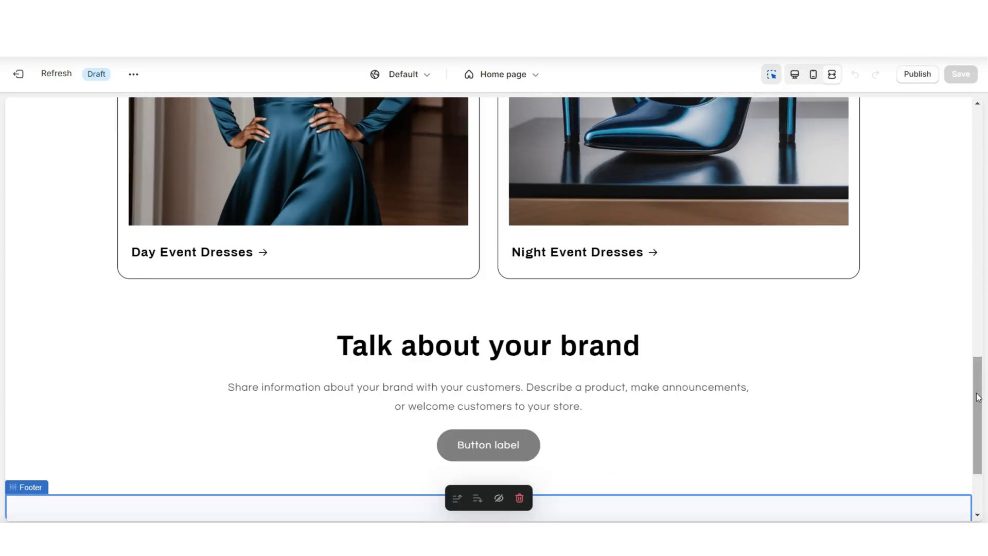
pyautogui.scroll(1, 978, 398)
pyautogui.scroll(5, 977, 397)
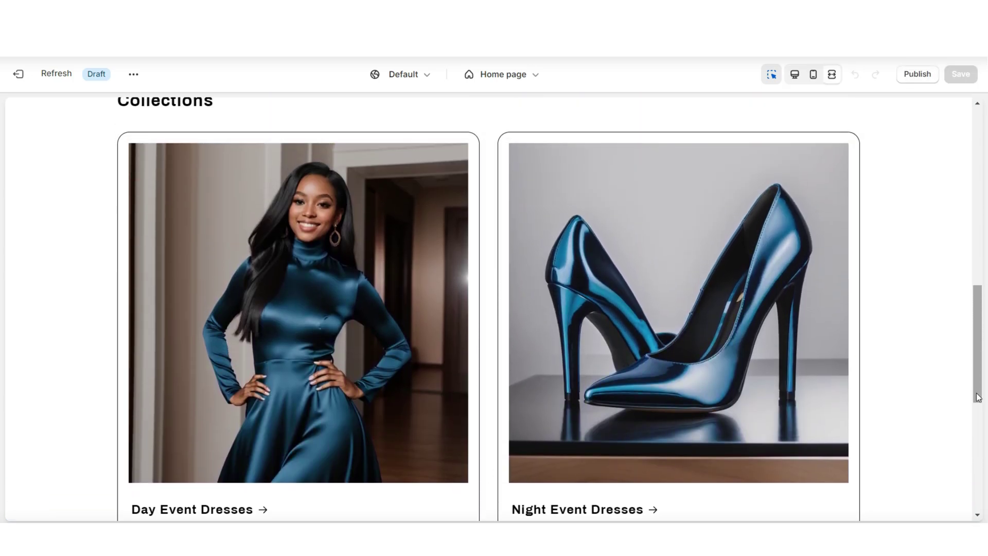
pyautogui.scroll(-5, 749, 140)
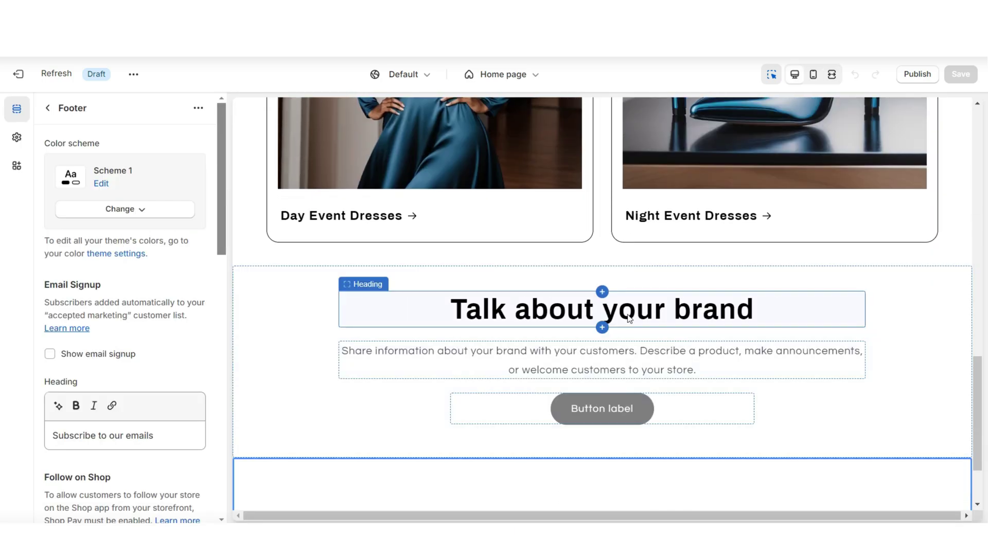
# Change the rich text heading to 'Who Are We?' at Small size and scroll ChatGPT's CoutureLane reply.
pyautogui.click(630, 319)
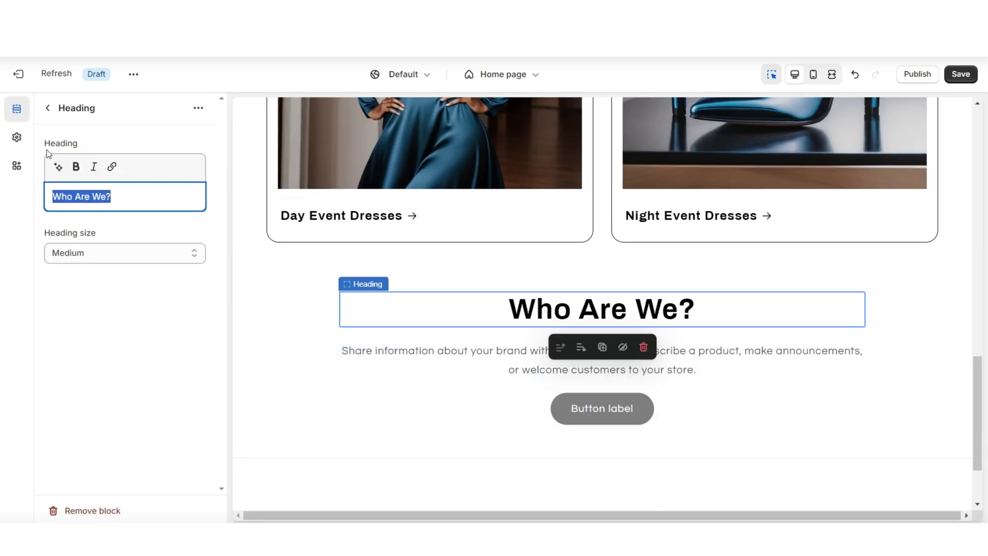
pyautogui.click(75, 262)
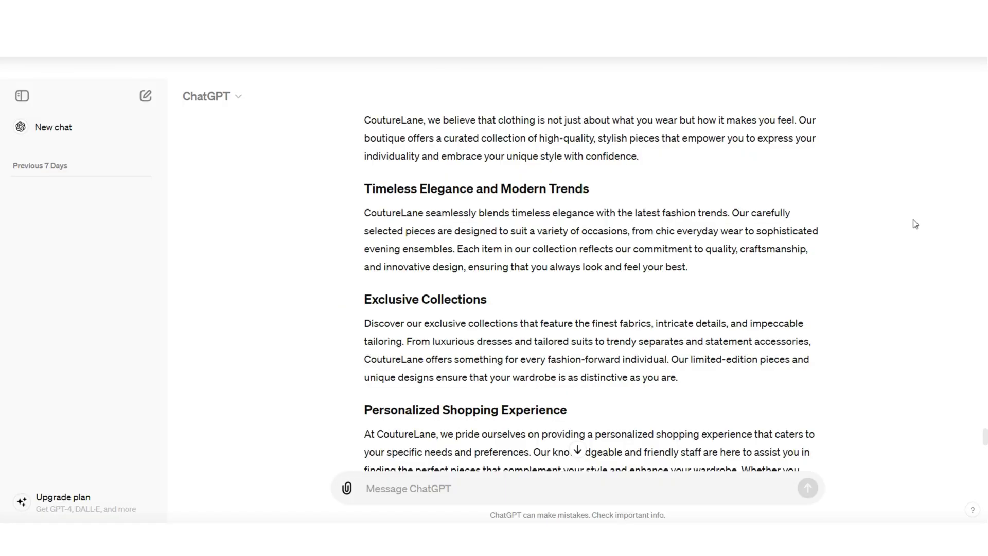
pyautogui.scroll(-3, 915, 224)
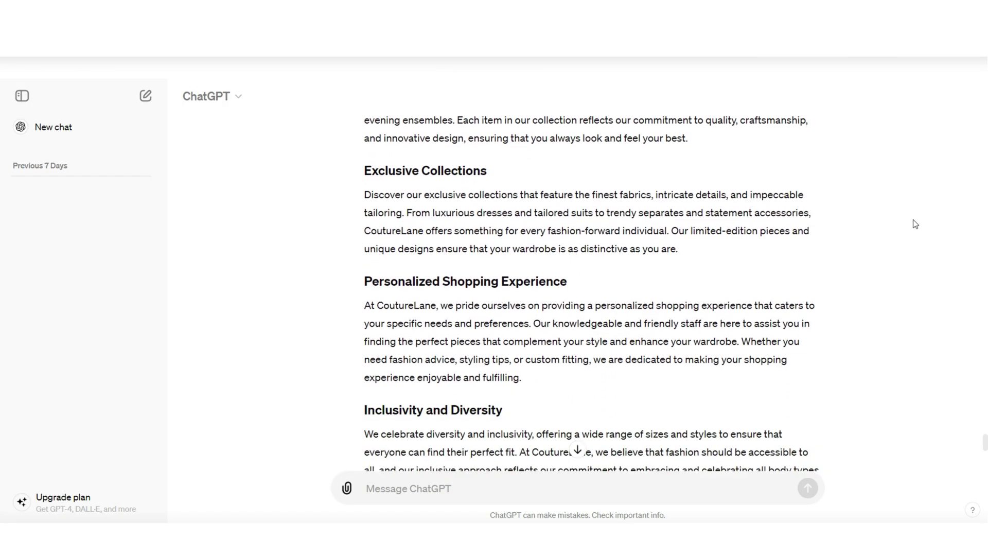
pyautogui.scroll(-5, 915, 224)
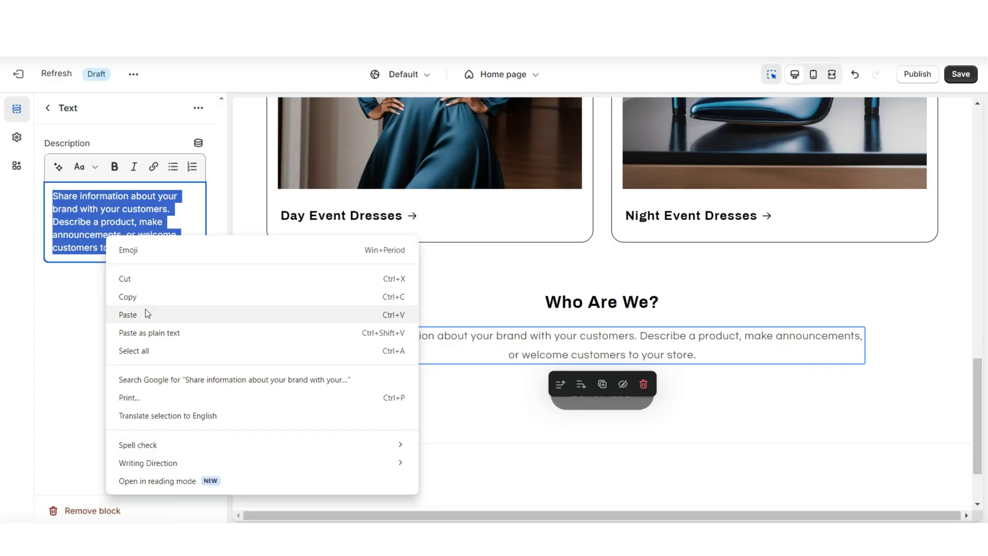
# Paste the CoutureLane description and undo an H3 style applied to its first paragraph.
pyautogui.click(147, 314)
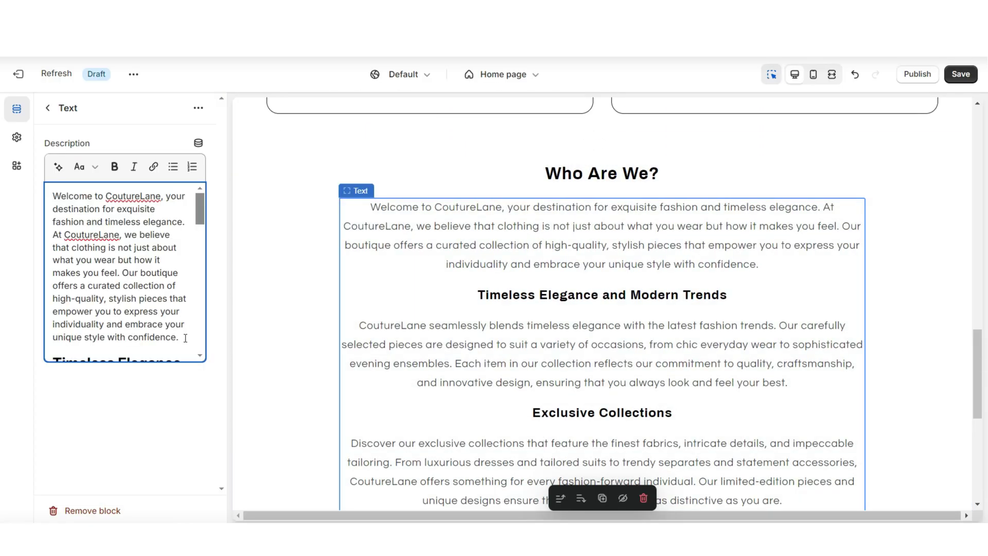
pyautogui.moveTo(185, 338); pyautogui.dragTo(87, 200)
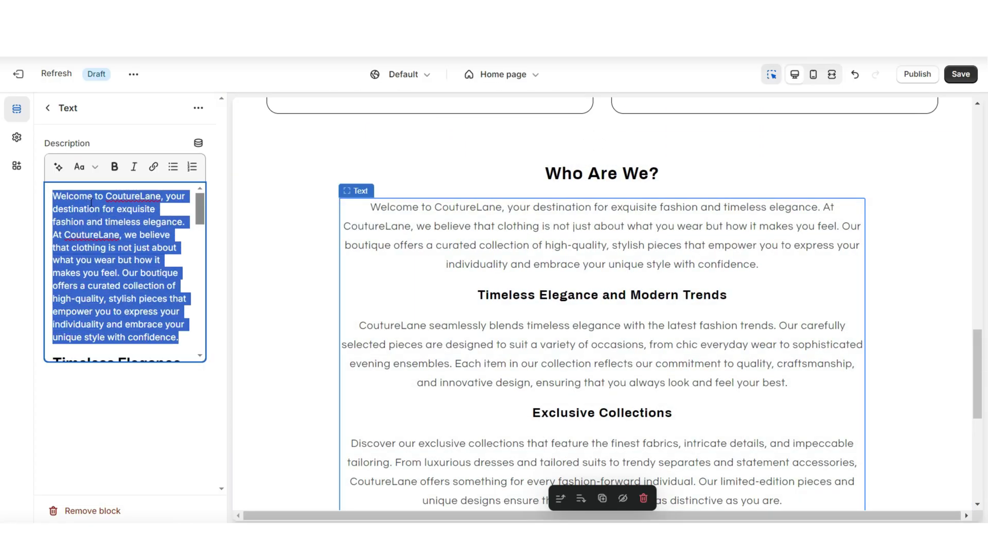
pyautogui.click(82, 166)
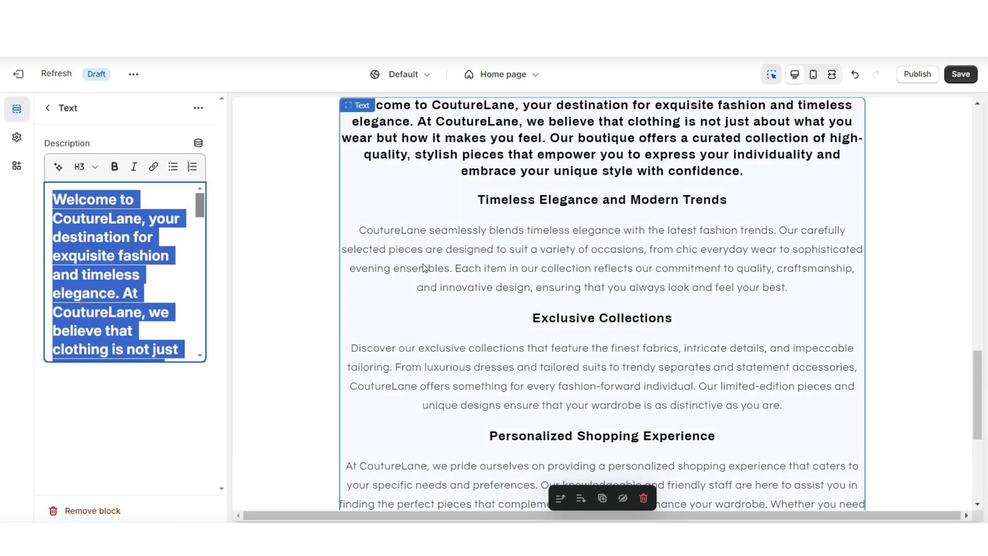
pyautogui.scroll(4, 424, 268)
pyautogui.hotkey('ctrl', 'z')
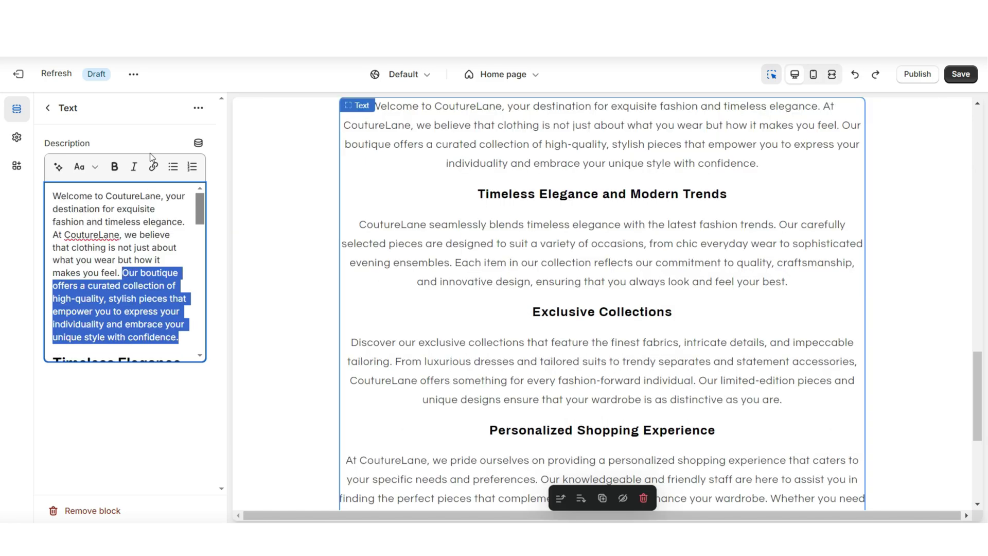
# Cancel a link on the Our boutique sentence and open the Rich text section settings.
pyautogui.click(154, 167)
pyautogui.click(148, 250)
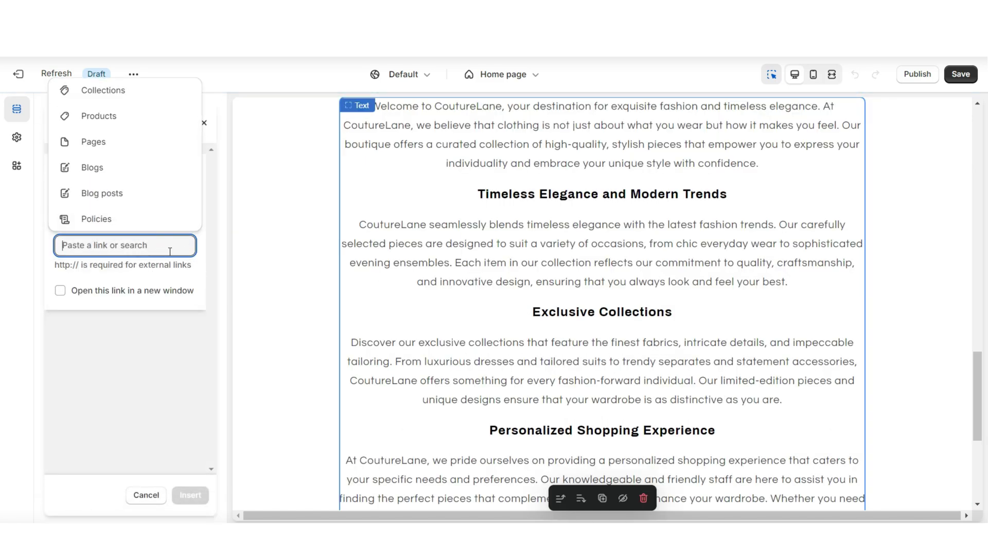
pyautogui.click(309, 264)
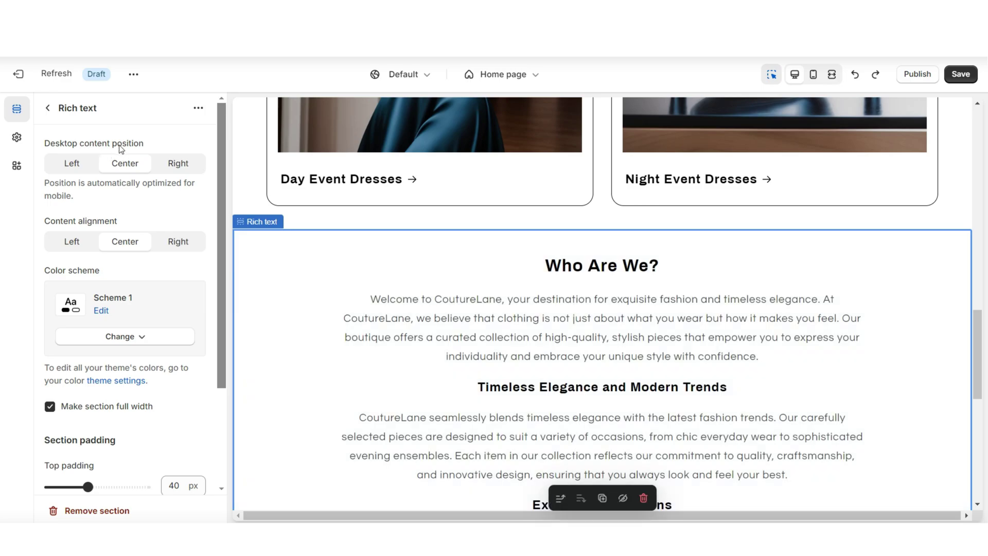
# Set the Who Are We? content alignment to Right.
pyautogui.click(152, 164)
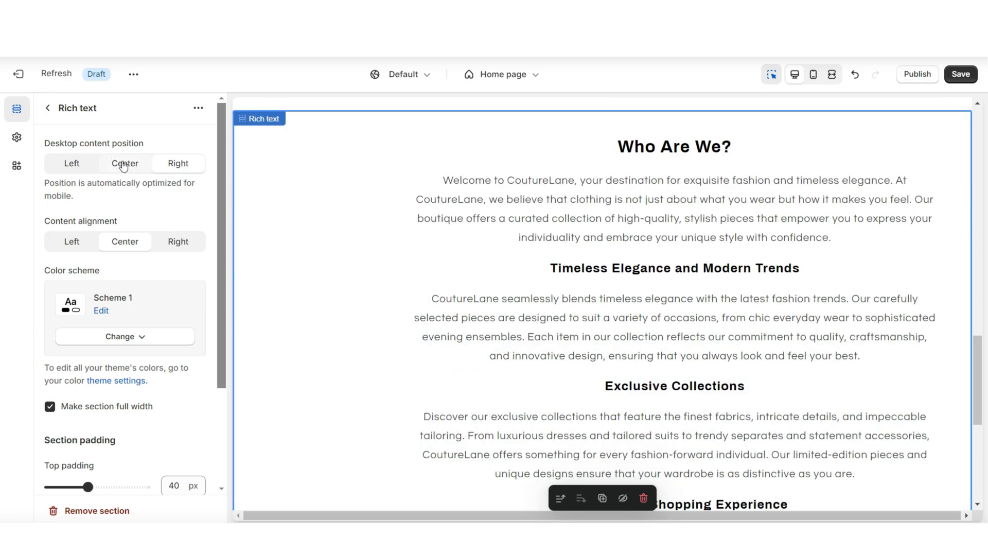
pyautogui.click(123, 164)
pyautogui.click(170, 245)
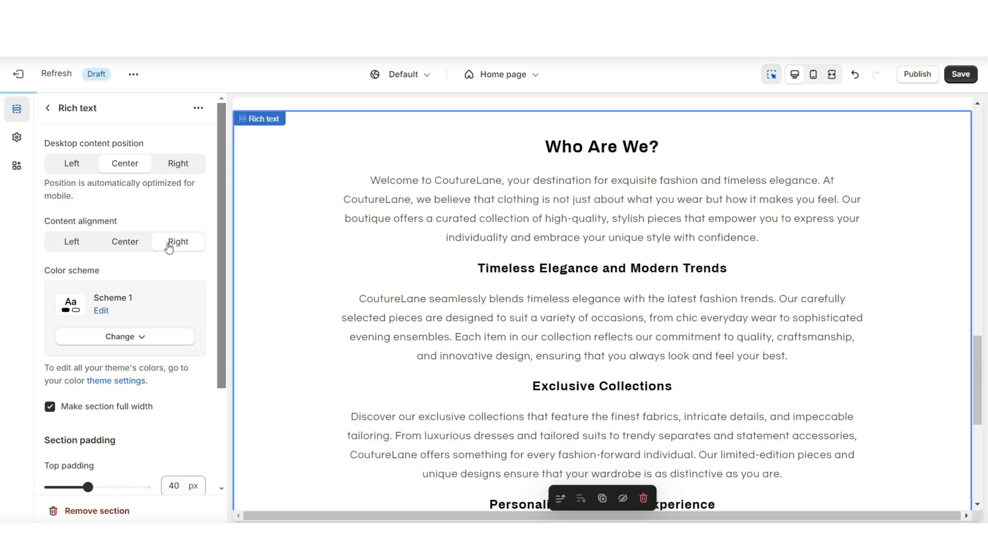
# Delete the placeholder Buttons block from the rich text section.
pyautogui.scroll(-4, 891, 276)
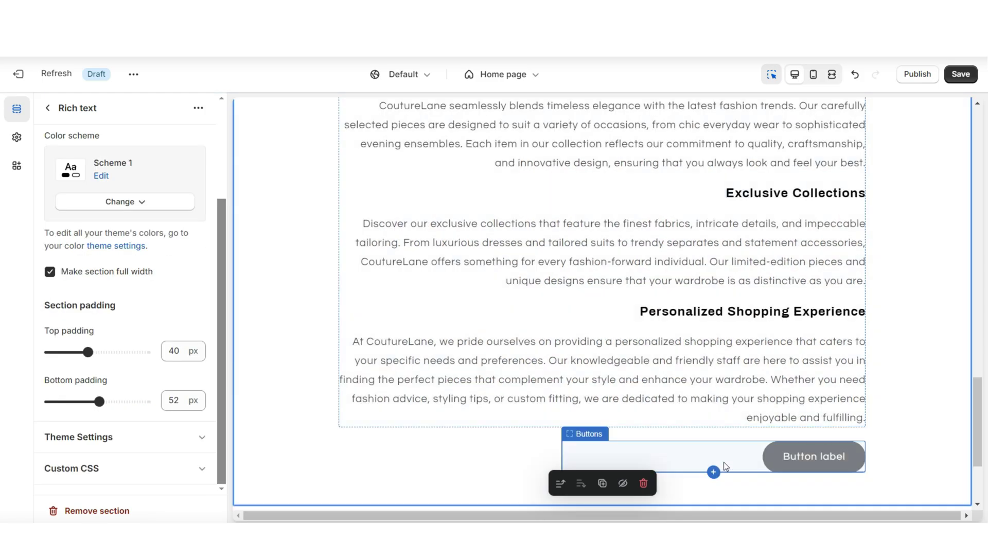
pyautogui.click(690, 467)
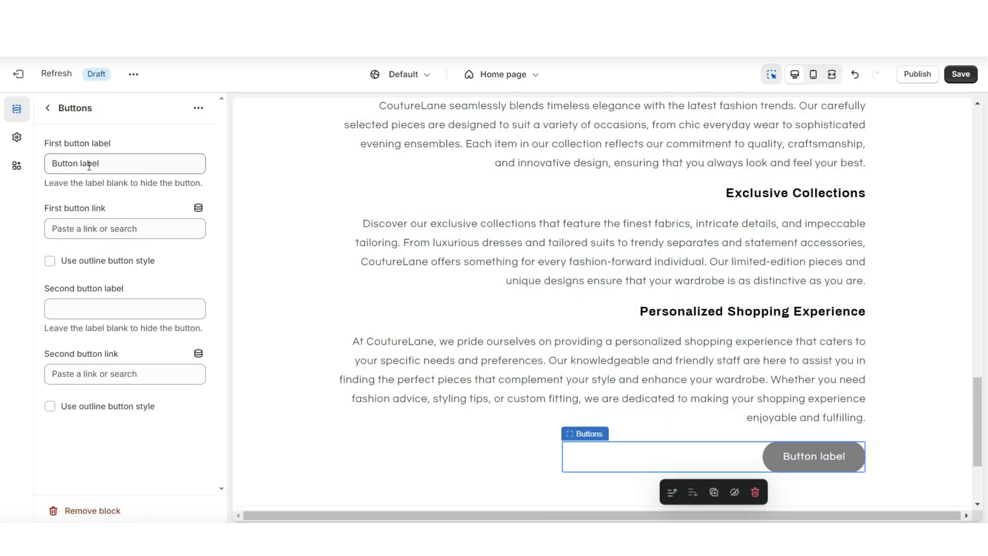
pyautogui.click(141, 232)
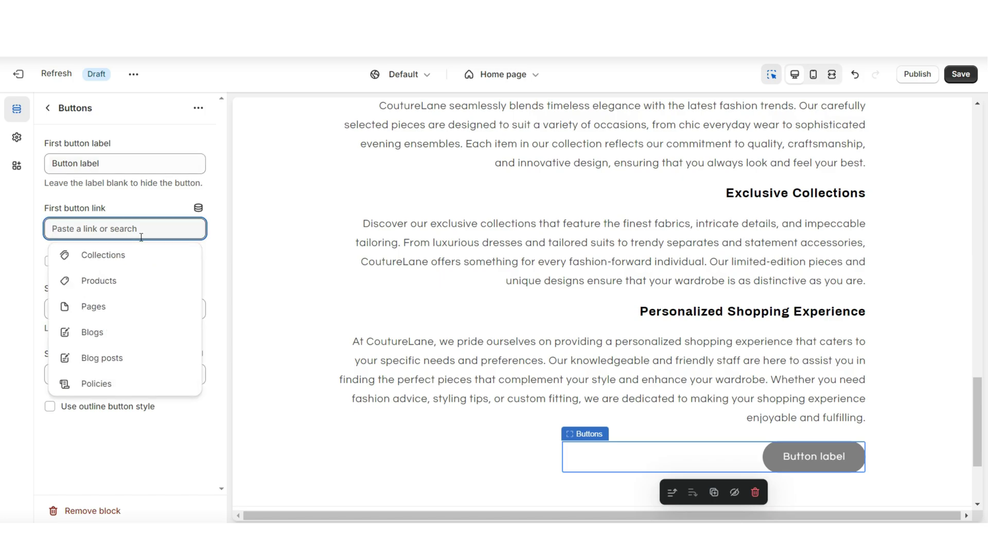
pyautogui.click(755, 492)
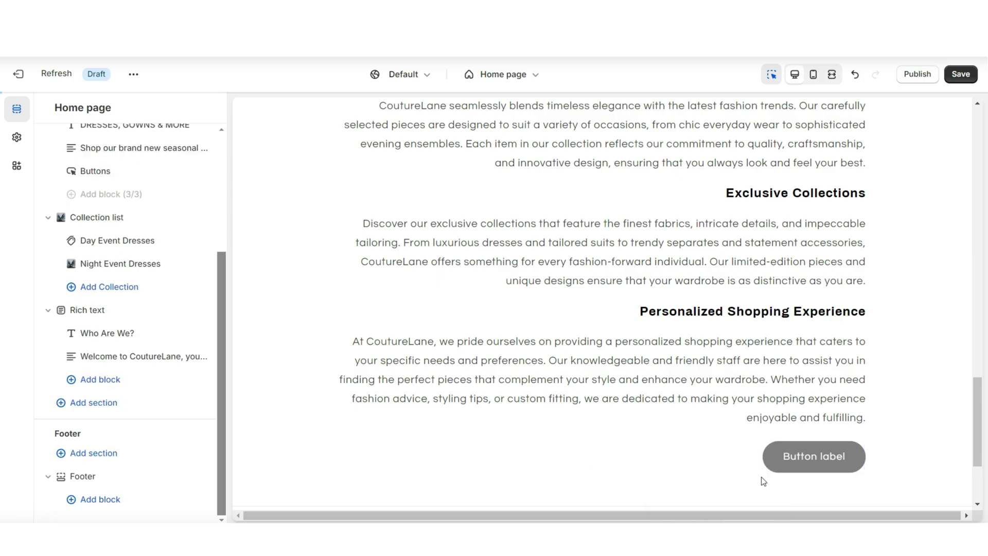
# Preview the page at full width and open the Footer section settings.
pyautogui.click(961, 74)
pyautogui.click(832, 74)
pyautogui.scroll(-7, 980, 446)
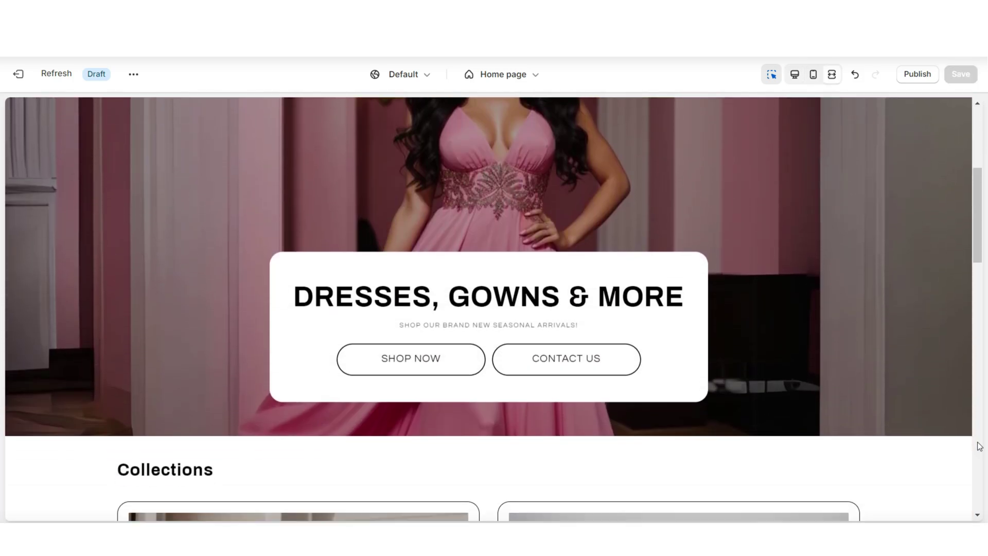
pyautogui.scroll(-10, 980, 445)
pyautogui.click(392, 408)
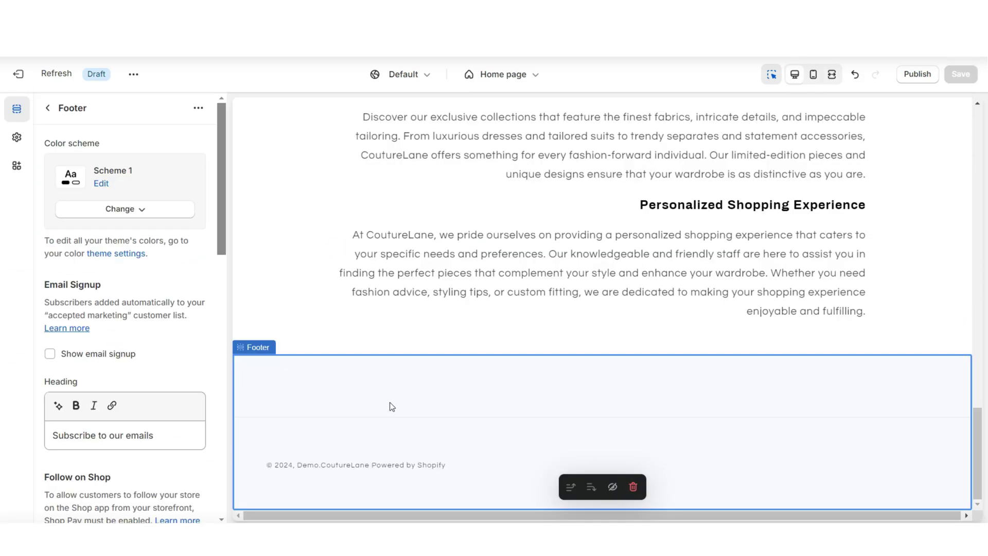
# Turn on Show email signup in the Footer settings.
pyautogui.scroll(-3, 183, 271)
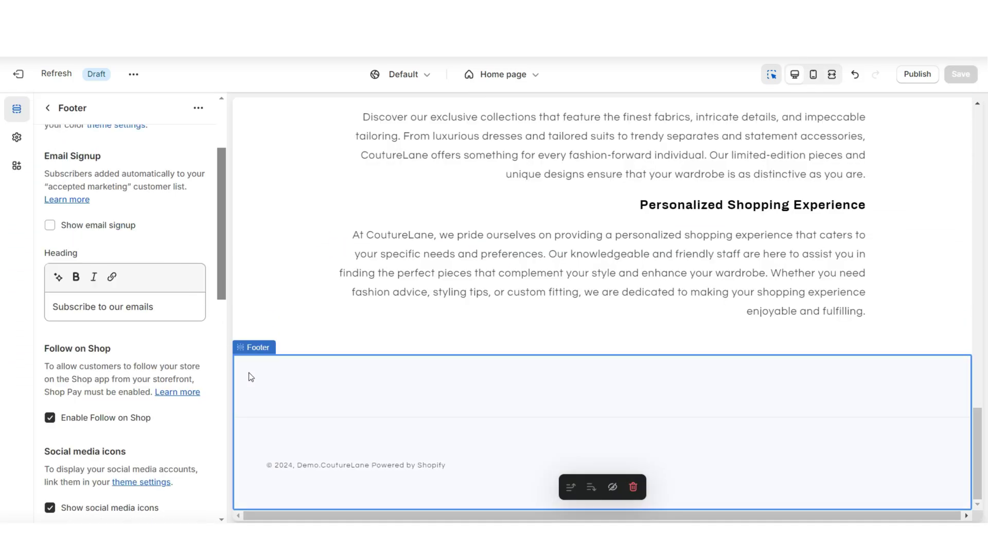
pyautogui.click(50, 226)
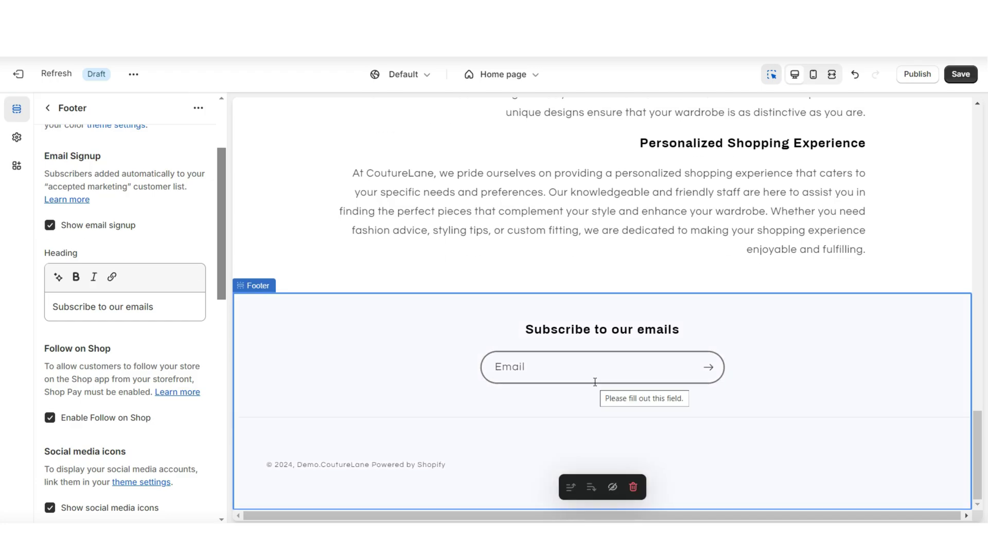
pyautogui.scroll(-6, 209, 324)
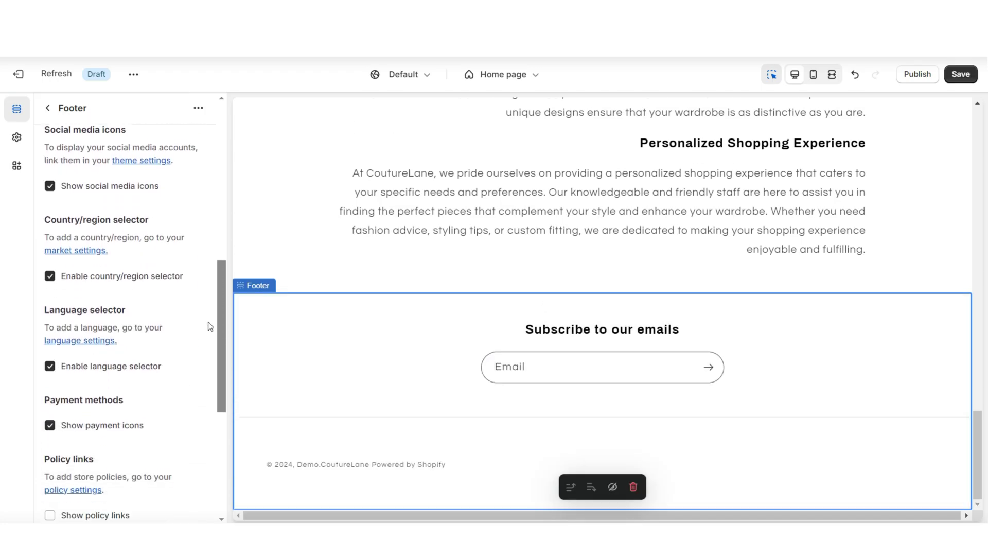
pyautogui.scroll(-4, 210, 326)
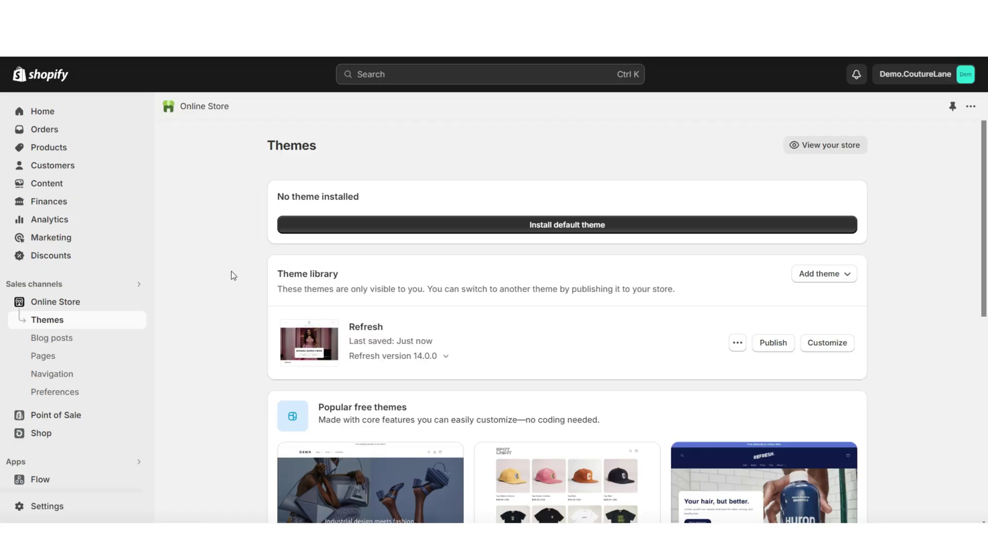
# Start a new Shopify Email marketing campaign and continue past the branding setup.
pyautogui.click(121, 238)
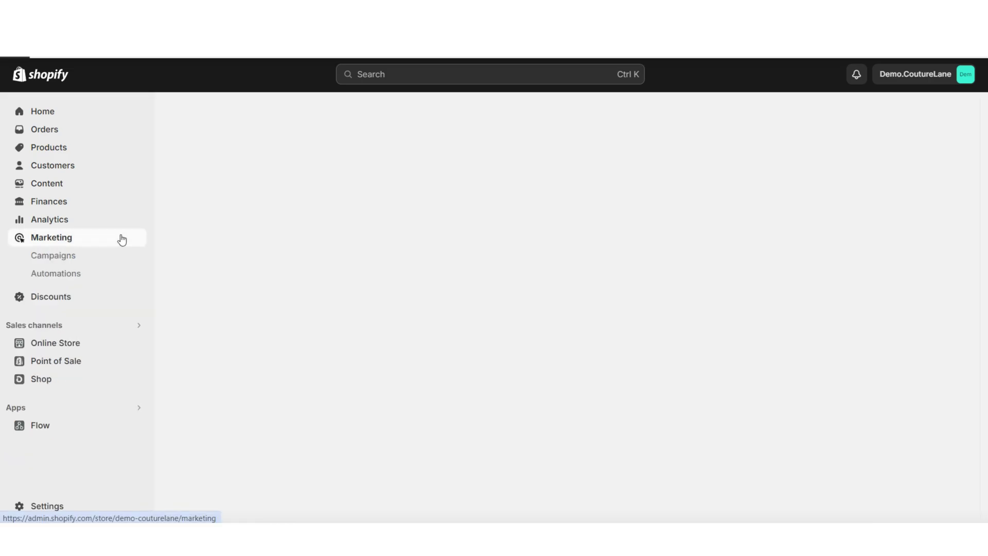
pyautogui.click(809, 119)
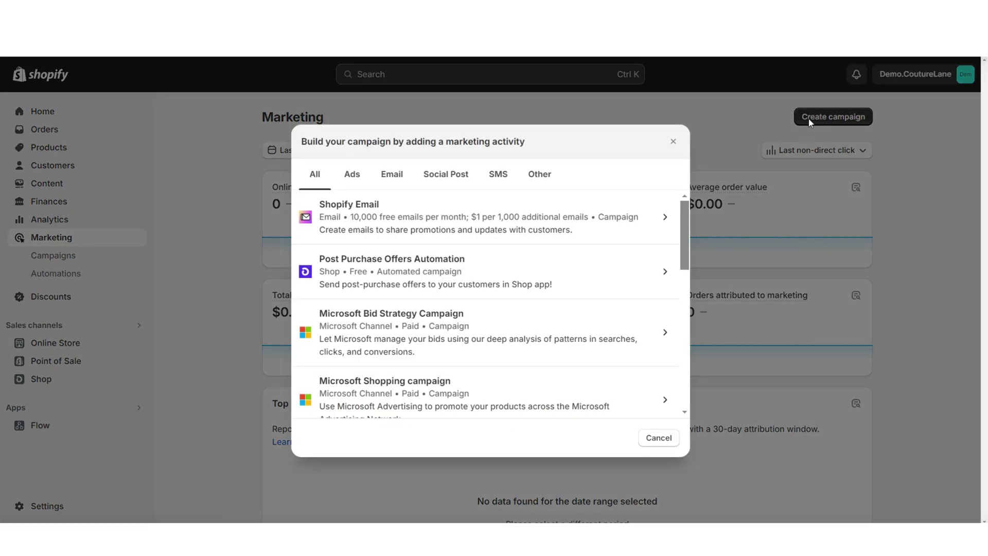
pyautogui.click(370, 217)
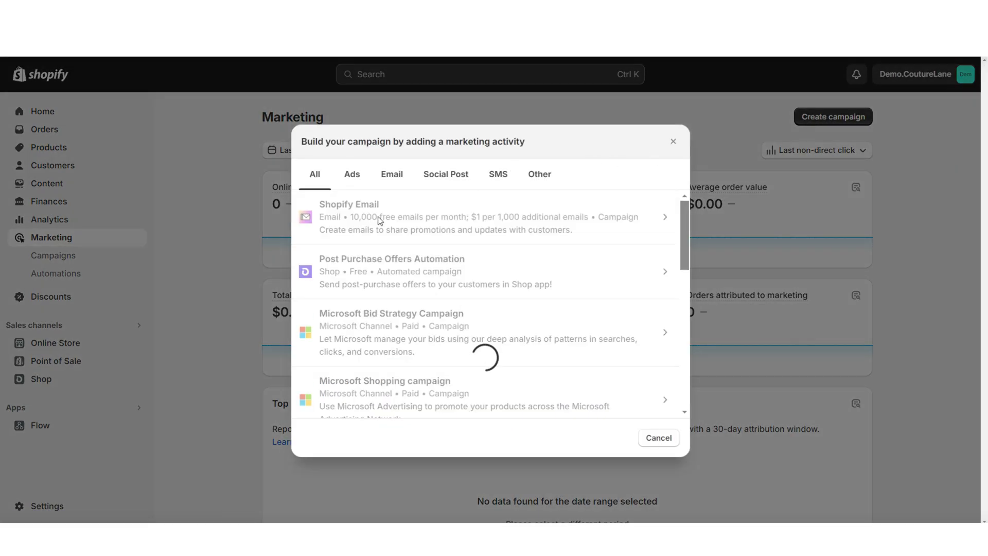
pyautogui.scroll(-8, 854, 245)
pyautogui.scroll(9, 854, 245)
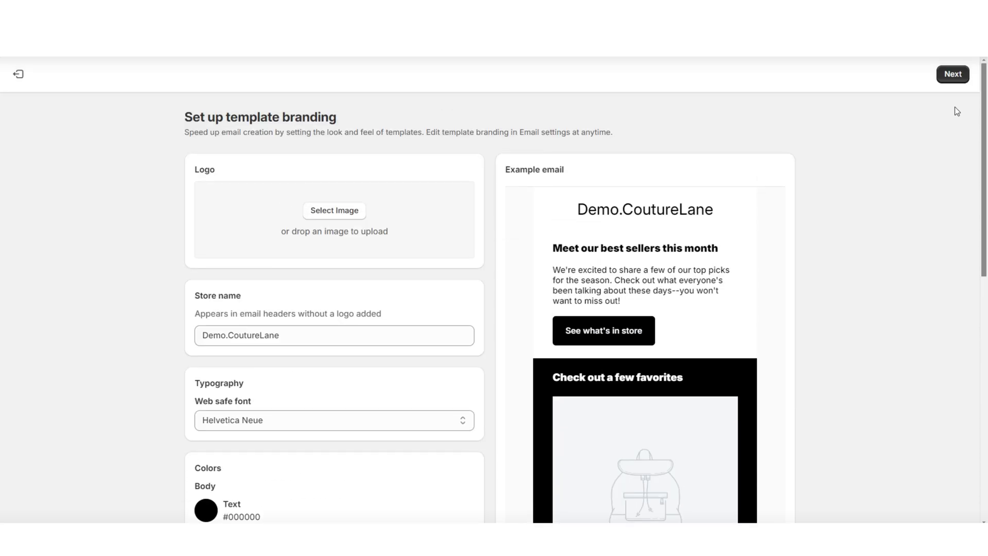
pyautogui.click(953, 75)
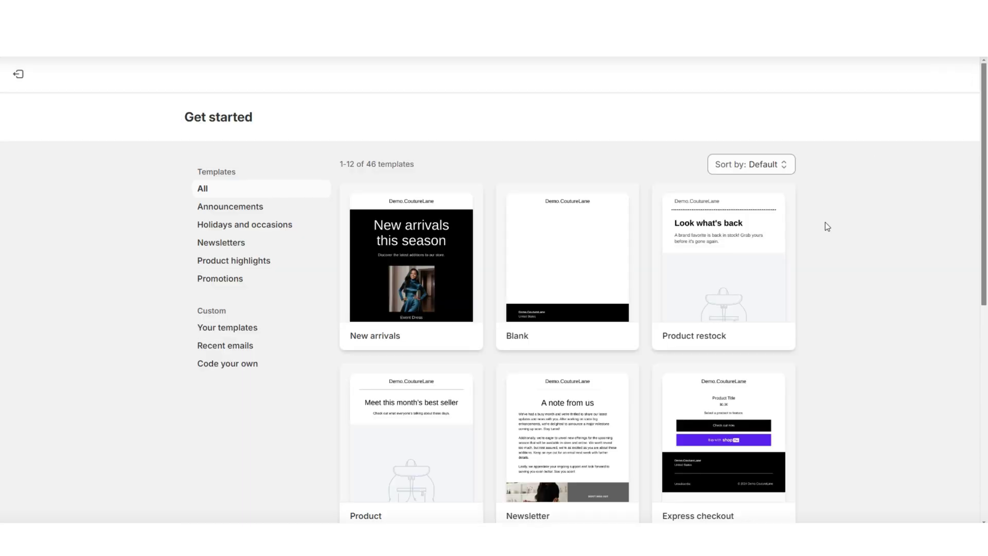
# Filter the email templates by Announcements, then by Holidays and occasions.
pyautogui.scroll(-5, 820, 245)
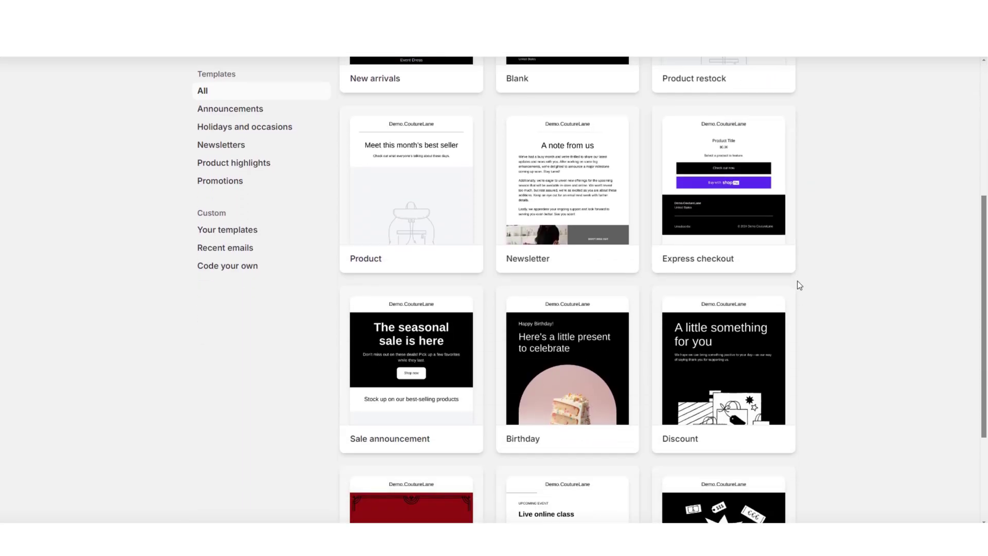
pyautogui.scroll(5, 788, 385)
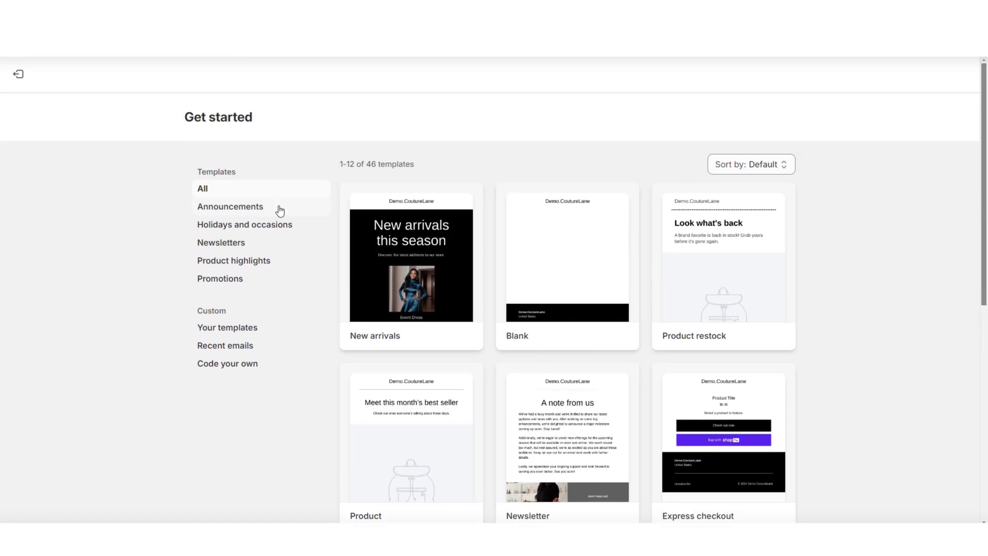
pyautogui.click(277, 212)
pyautogui.click(245, 227)
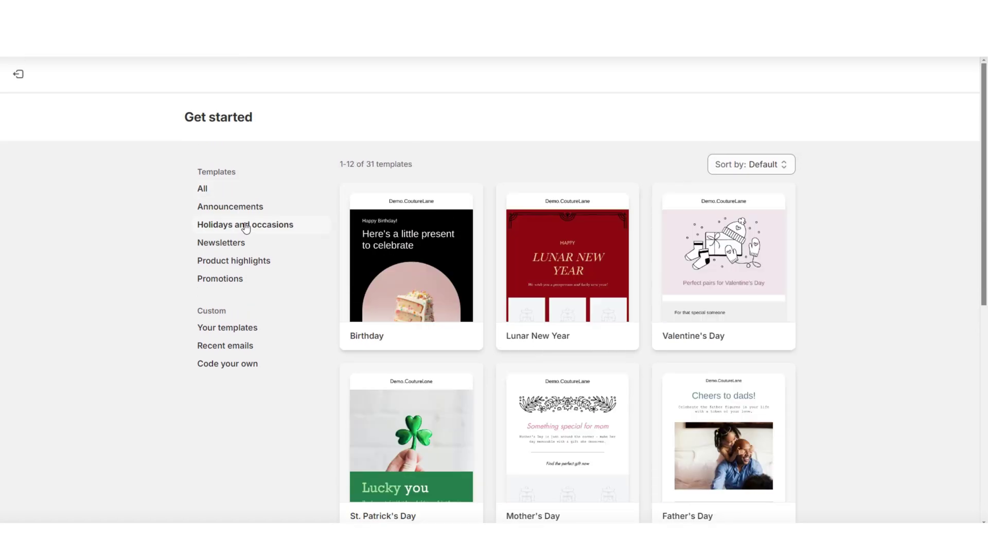
pyautogui.scroll(-8, 807, 304)
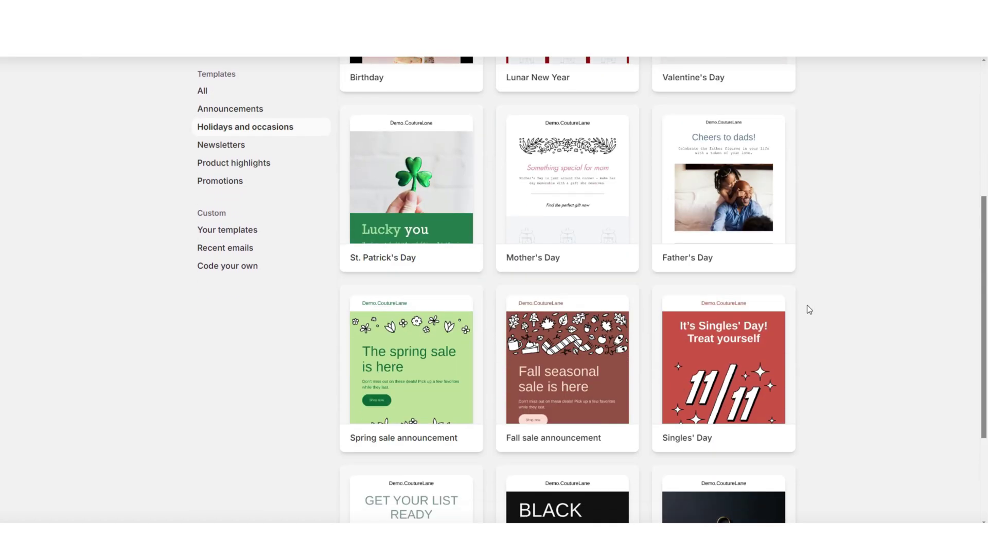
pyautogui.scroll(8, 807, 305)
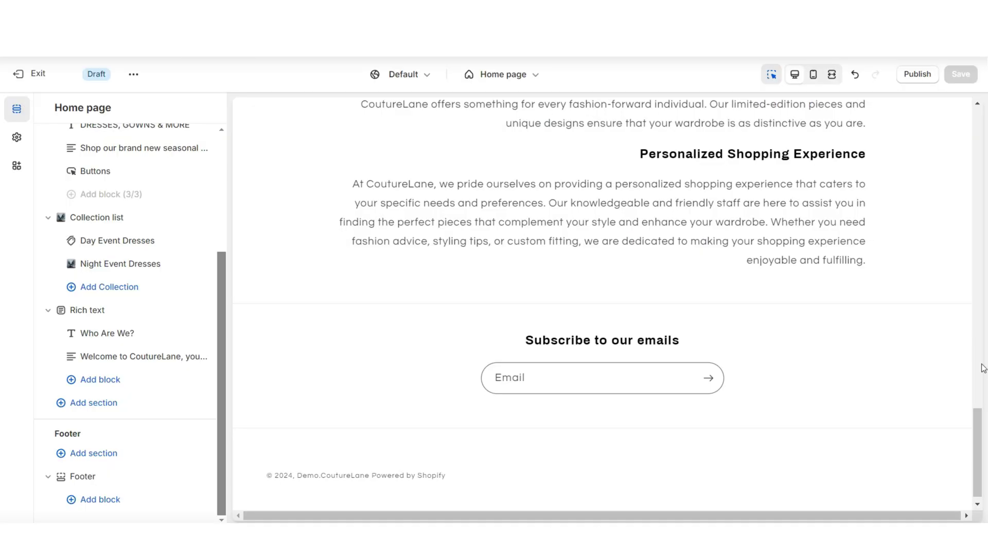
# Open the Main menu from Online Store Navigation, showing Home, Catalog and Contact.
pyautogui.scroll(15, 606, 174)
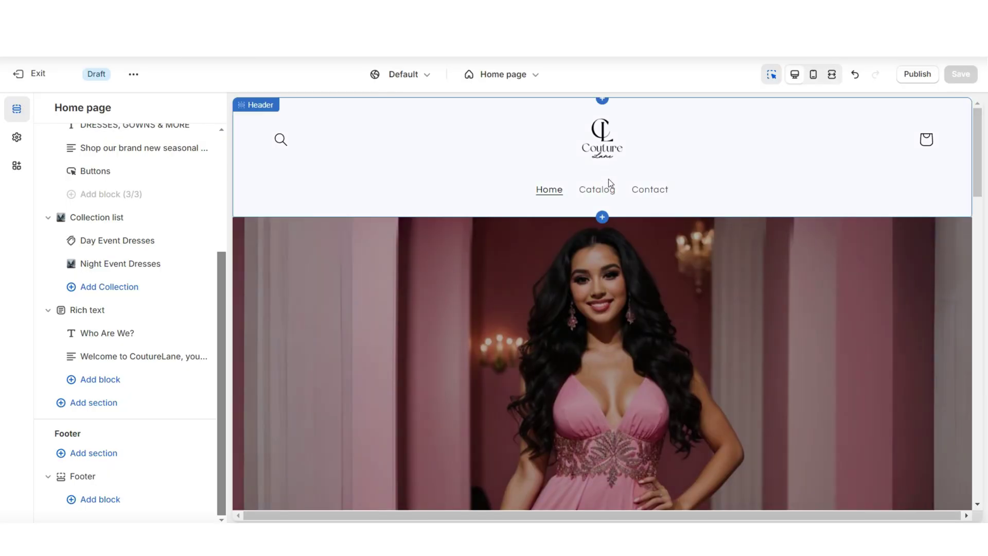
pyautogui.click(40, 77)
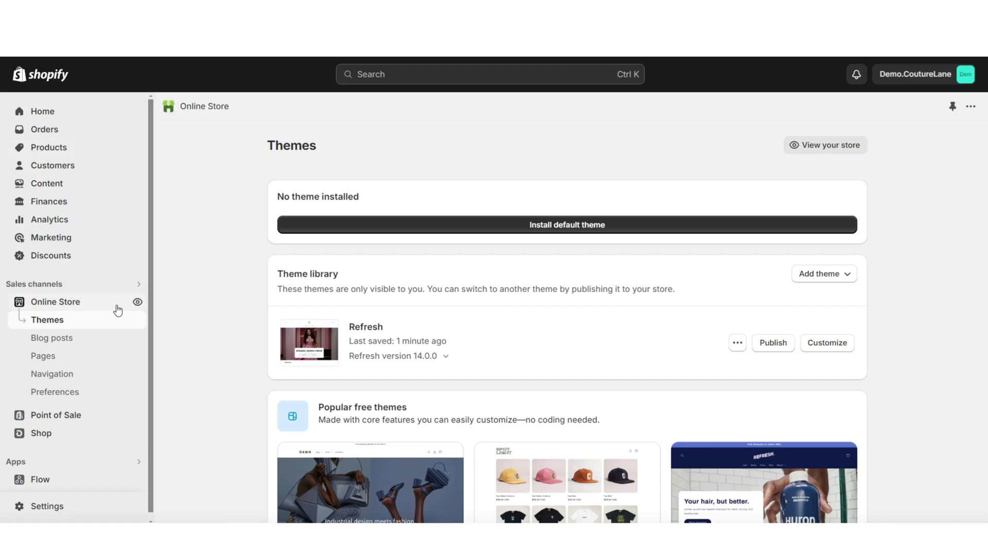
pyautogui.click(93, 381)
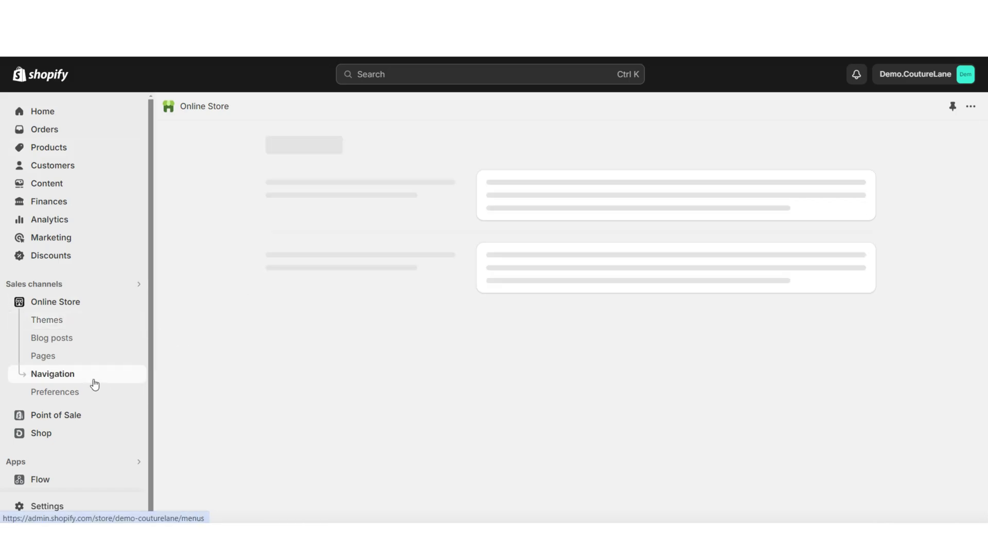
pyautogui.scroll(-2, 288, 321)
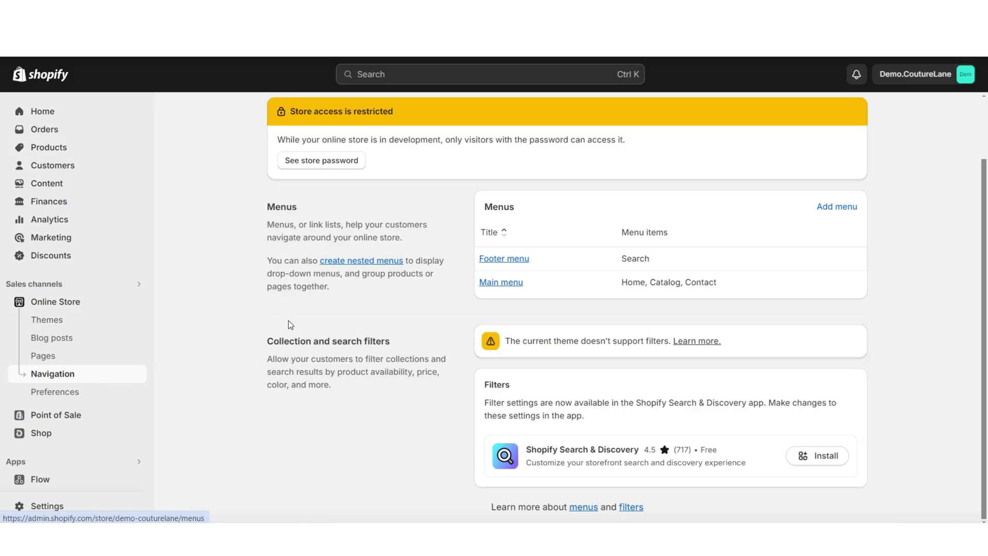
pyautogui.click(494, 285)
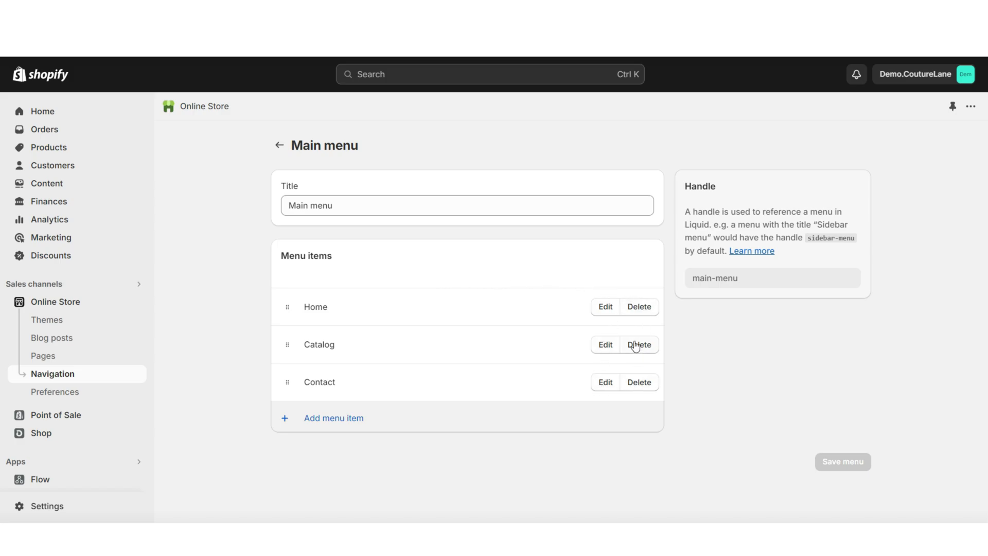
# Add a Day Event Dresses collection link to the Main menu and move it below Home.
pyautogui.click(322, 417)
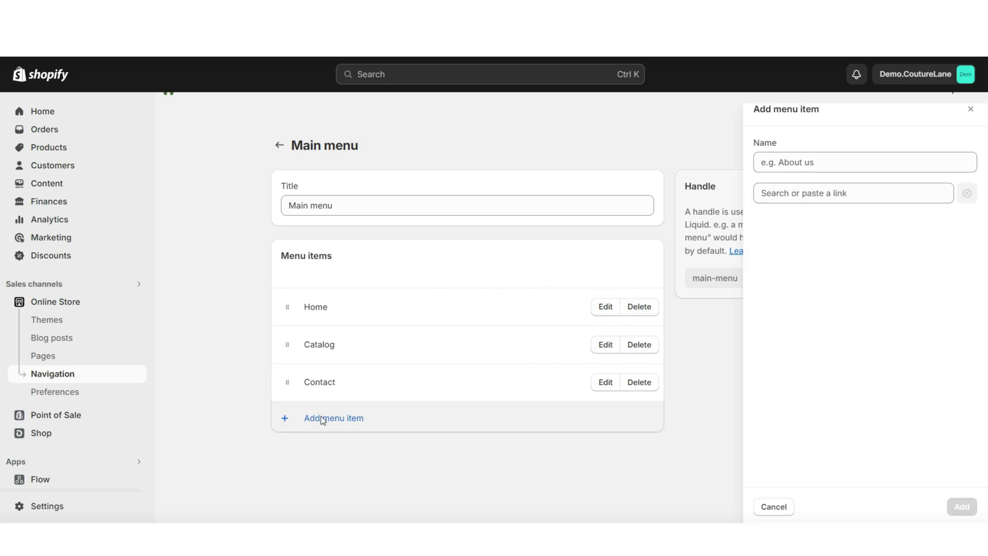
pyautogui.click(833, 193)
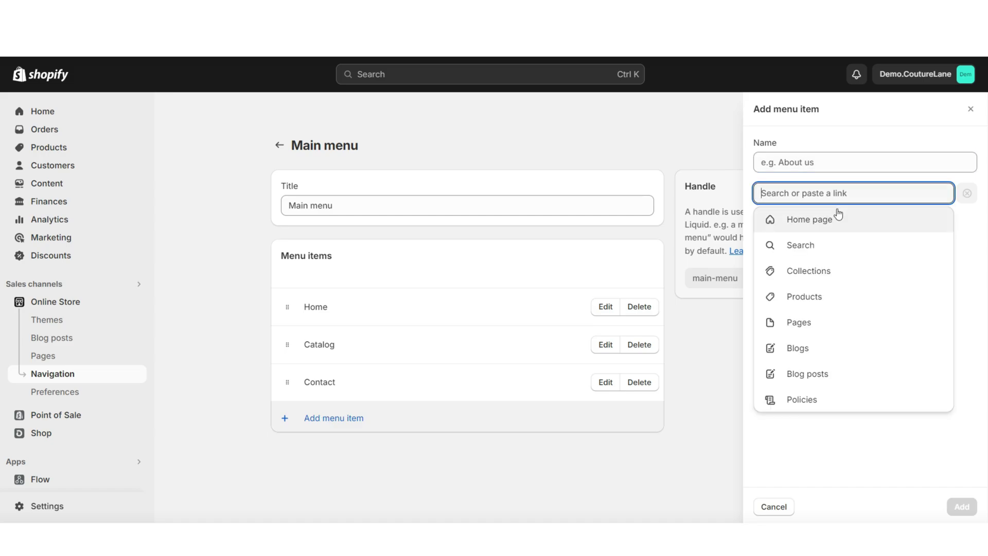
pyautogui.click(833, 273)
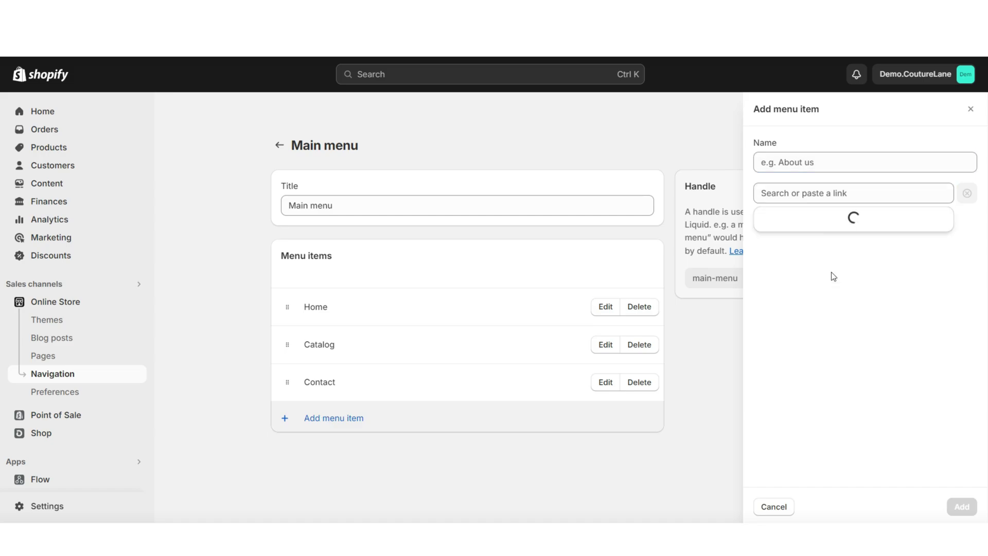
pyautogui.click(833, 273)
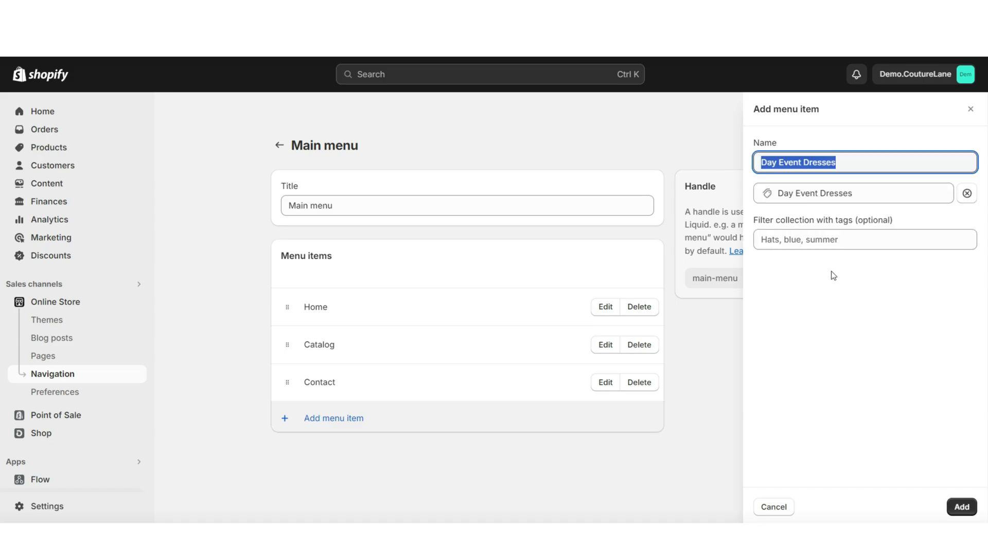
pyautogui.click(960, 506)
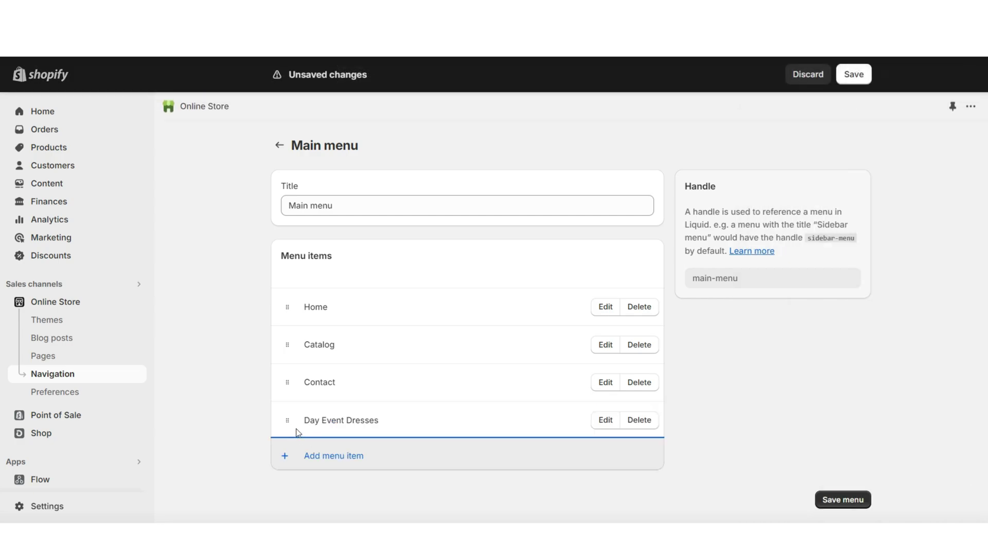
pyautogui.moveTo(286, 420)
pyautogui.mouseDown()
pyautogui.moveTo(285, 368)
pyautogui.moveTo(285, 415)
pyautogui.mouseUp()
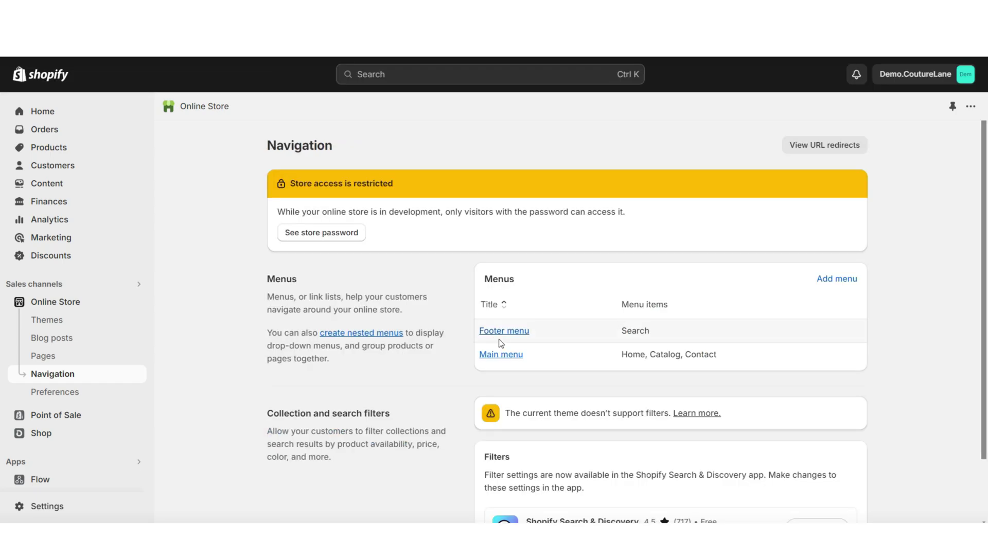
# Add Home and Day Event Dresses links to the Footer menu.
pyautogui.click(500, 333)
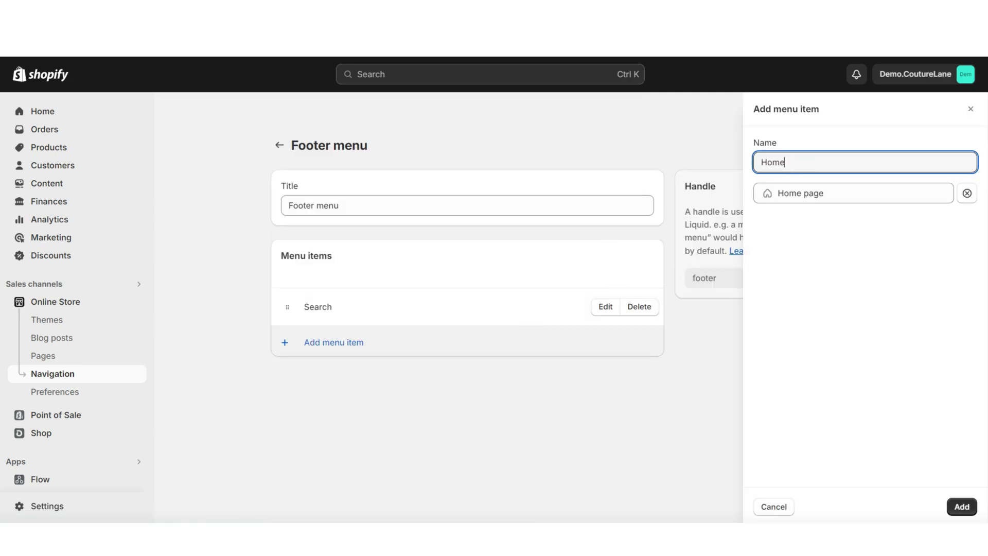
pyautogui.click(962, 506)
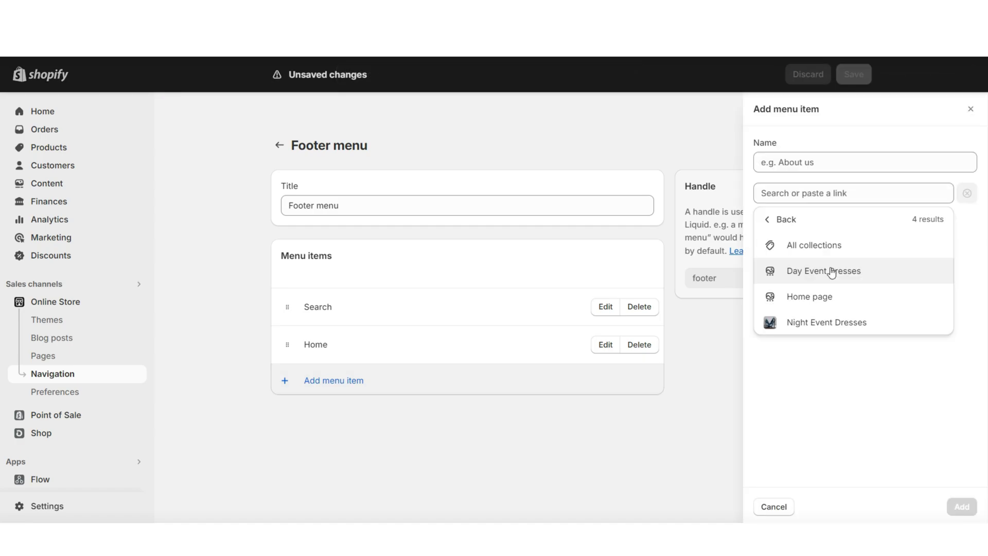
pyautogui.click(823, 269)
pyautogui.click(958, 507)
pyautogui.click(330, 420)
# Add a Contact Us Footer menu item linked to the Contact page.
pyautogui.click(807, 193)
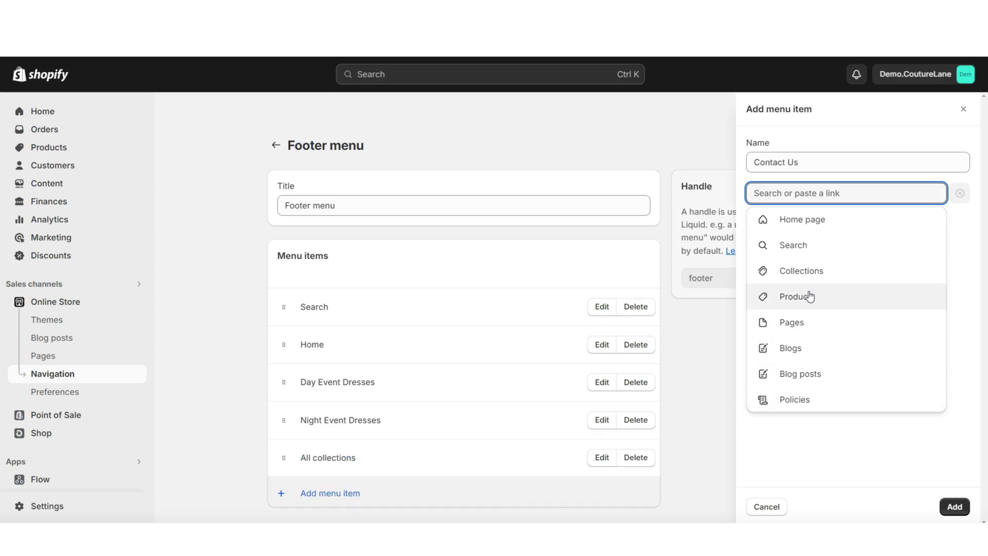
pyautogui.click(801, 322)
pyautogui.click(787, 245)
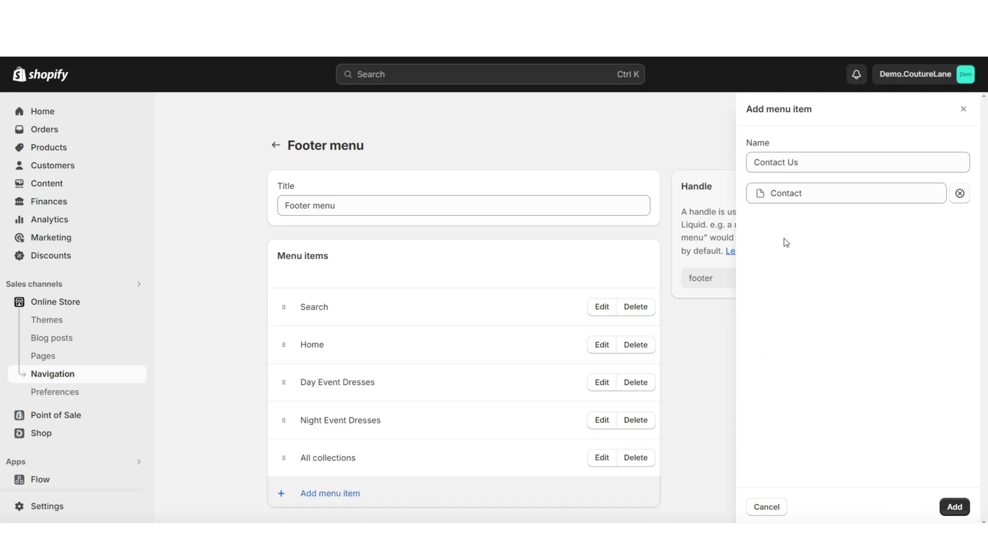
pyautogui.click(947, 512)
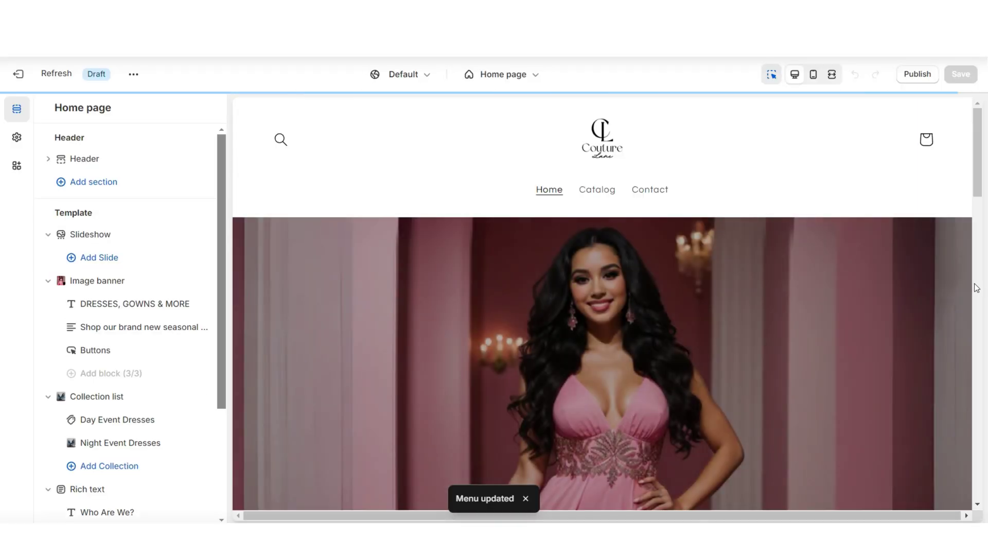
# Add a Menu block to the homepage footer and remove its Quick links heading.
pyautogui.scroll(-5, 977, 289)
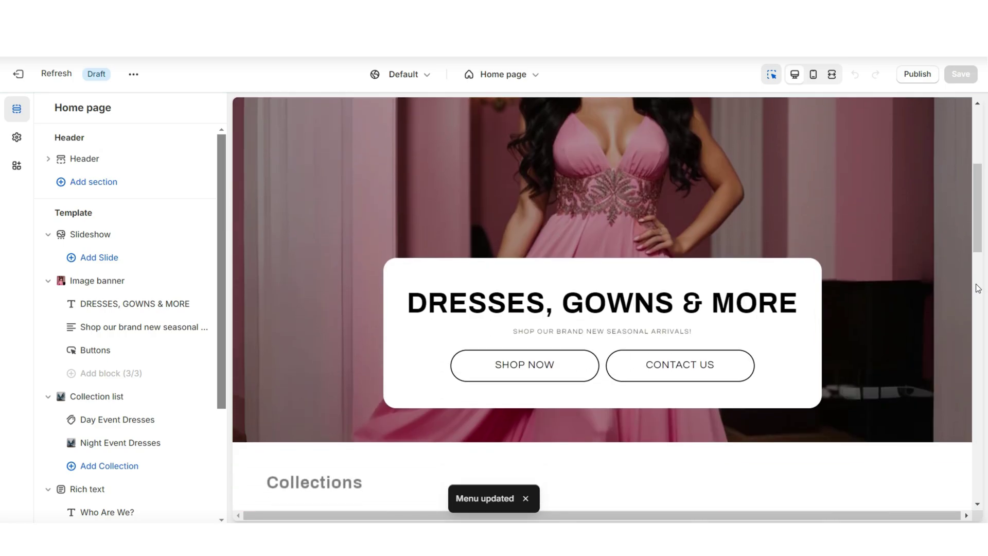
pyautogui.scroll(-10, 978, 288)
pyautogui.click(290, 353)
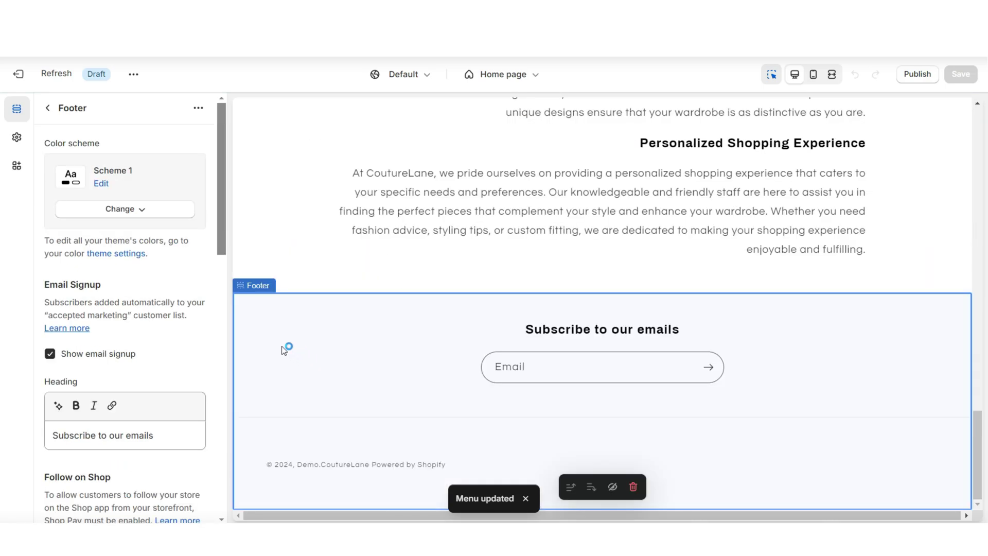
pyautogui.click(50, 108)
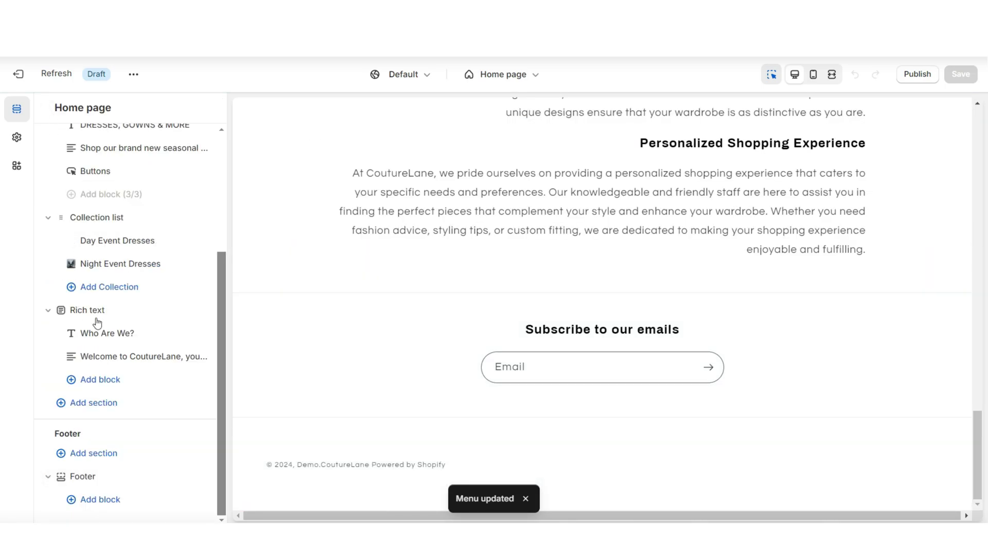
pyautogui.click(99, 499)
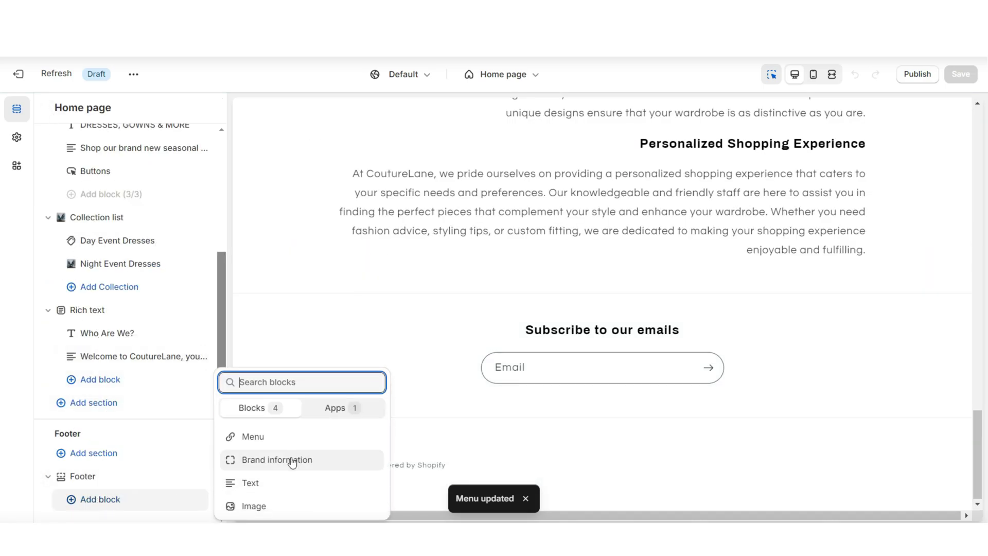
pyautogui.click(280, 443)
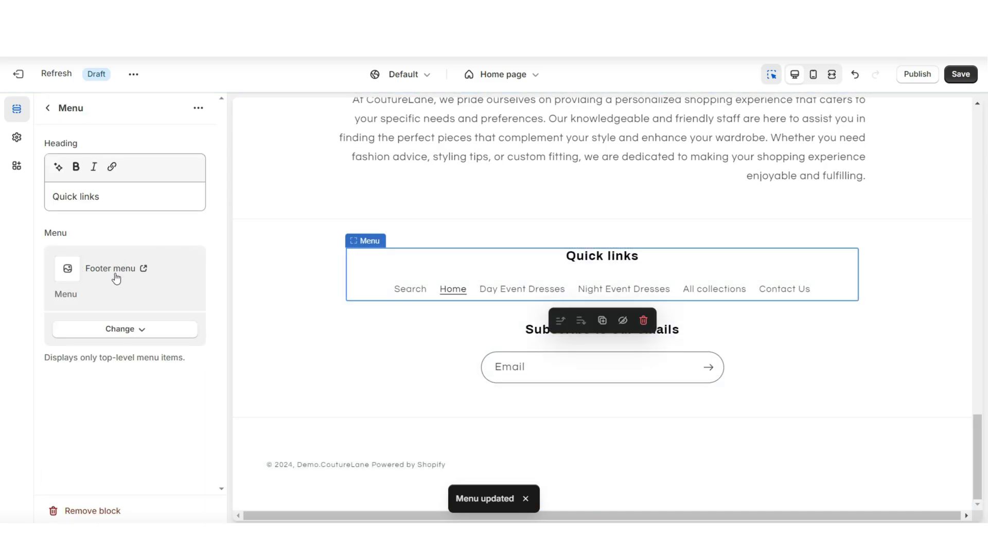
pyautogui.hotkey('ctrl', 'z')
pyautogui.click(185, 503)
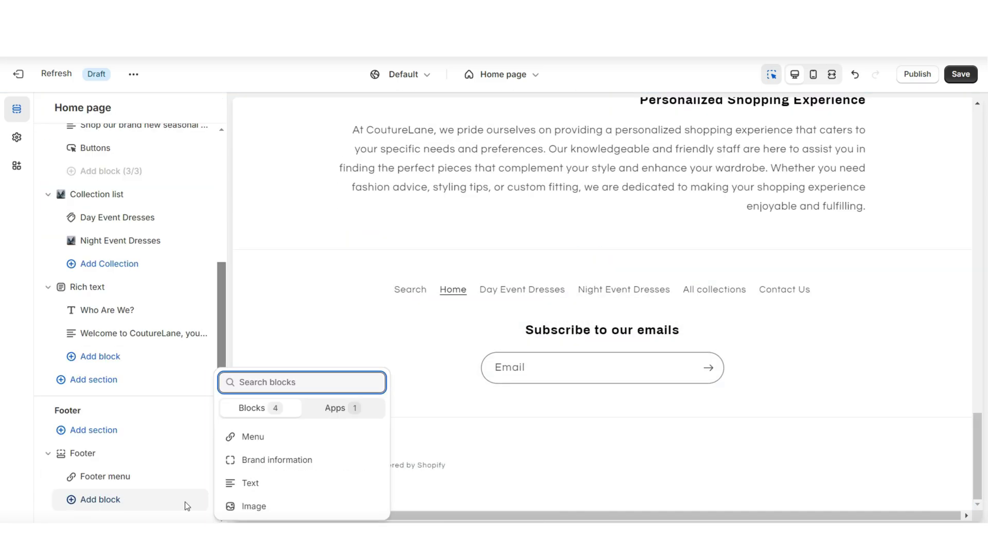
# Add an Image block with the CoutureLane logo to the footer.
pyautogui.click(231, 506)
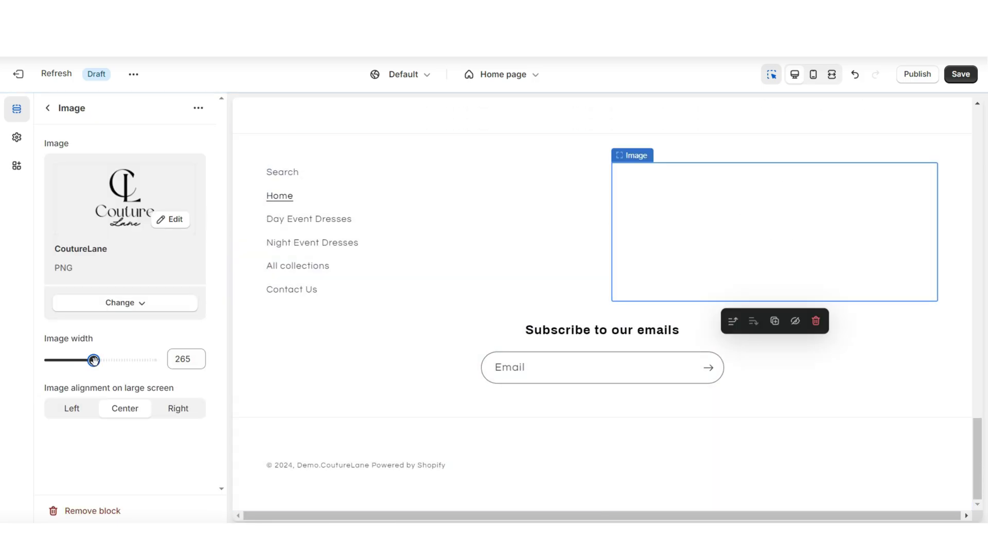
pyautogui.click(831, 75)
pyautogui.click(795, 74)
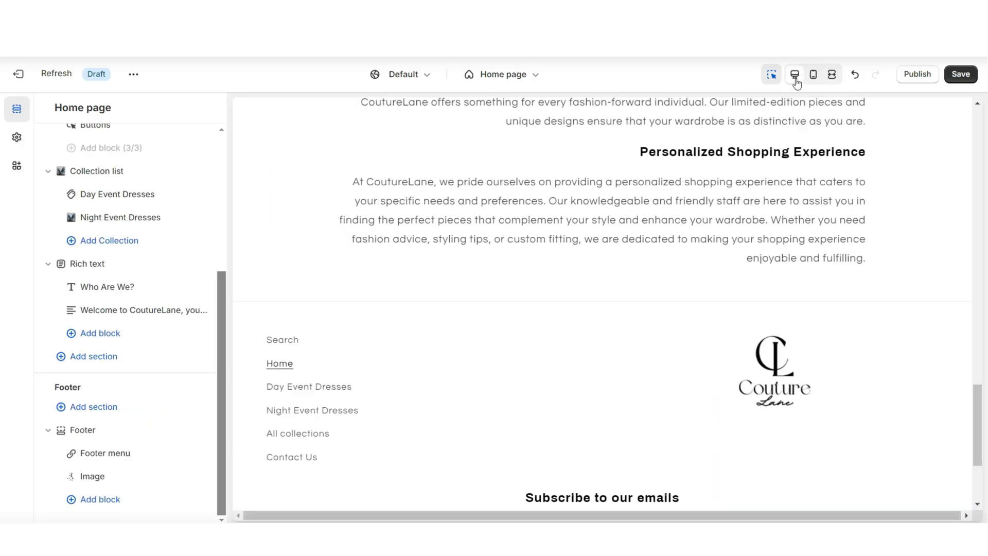
# Add a Who Are We? Text block with the sustainability paragraph as subtext.
pyautogui.click(98, 499)
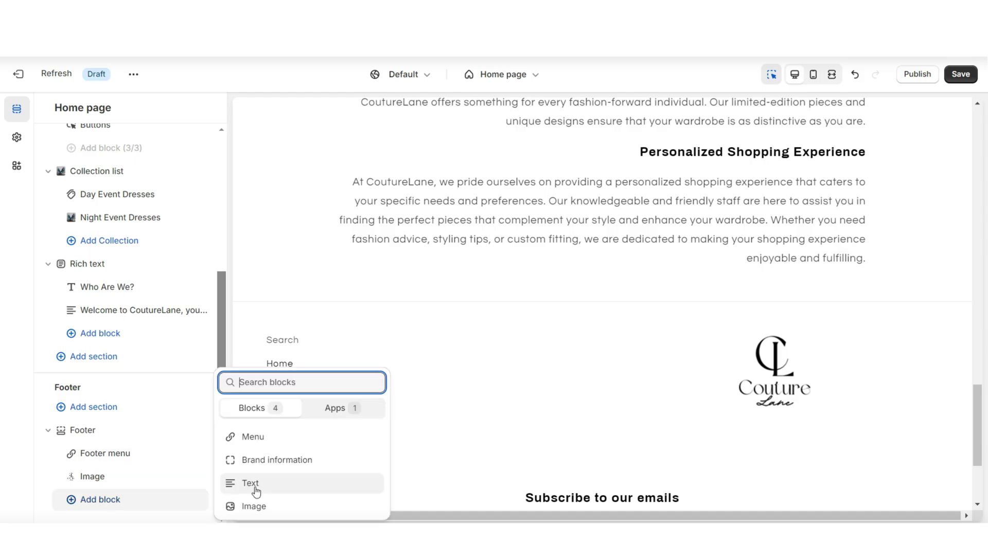
pyautogui.click(256, 485)
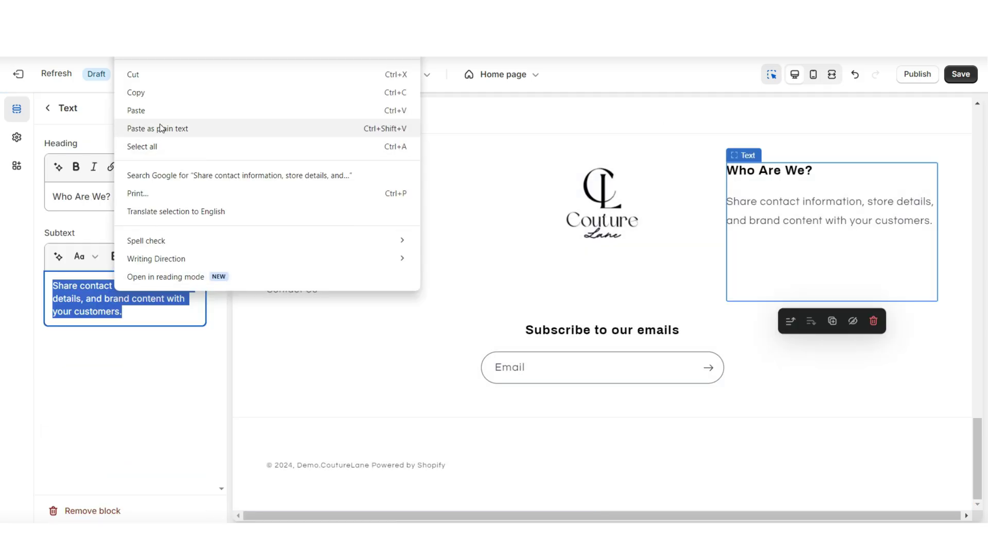
pyautogui.click(159, 111)
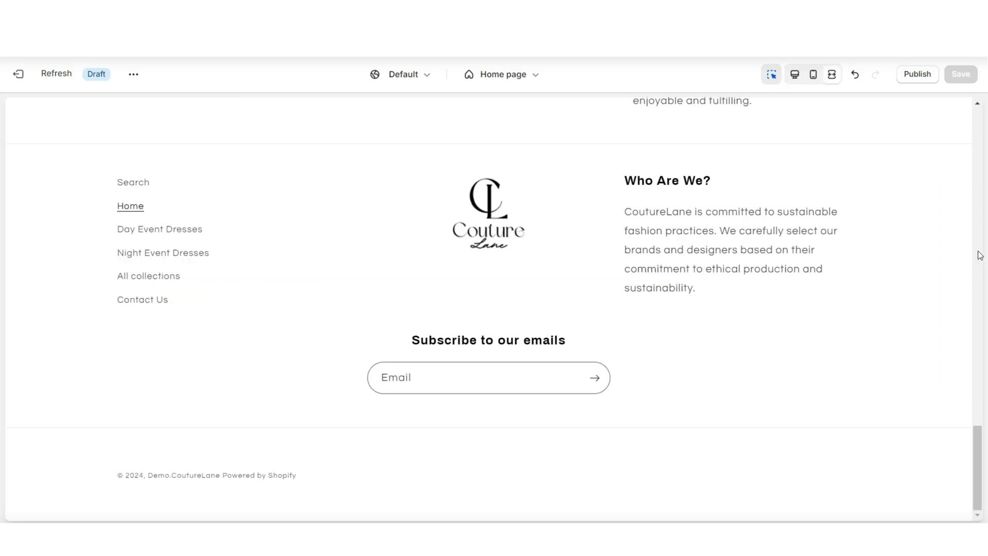
pyautogui.scroll(10, 978, 253)
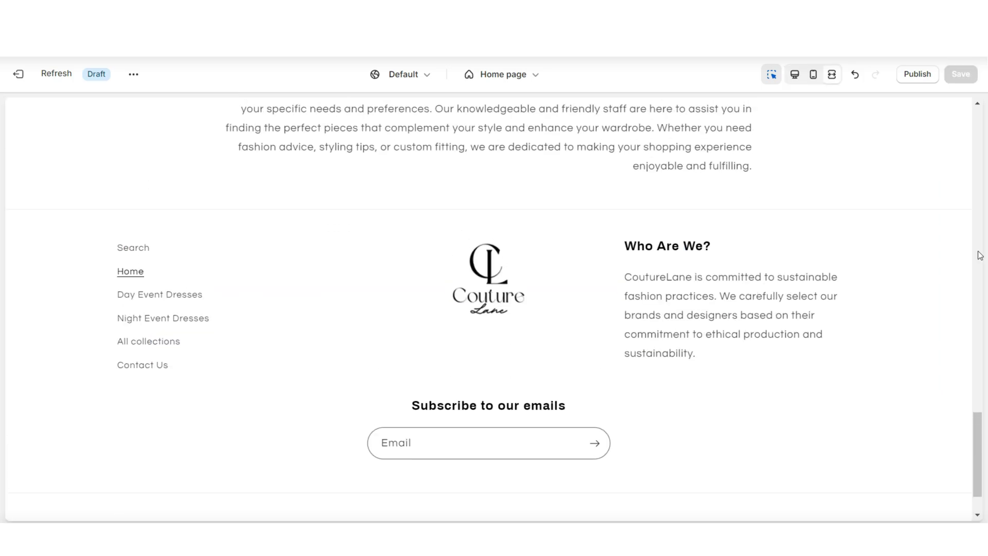
pyautogui.scroll(10, 980, 255)
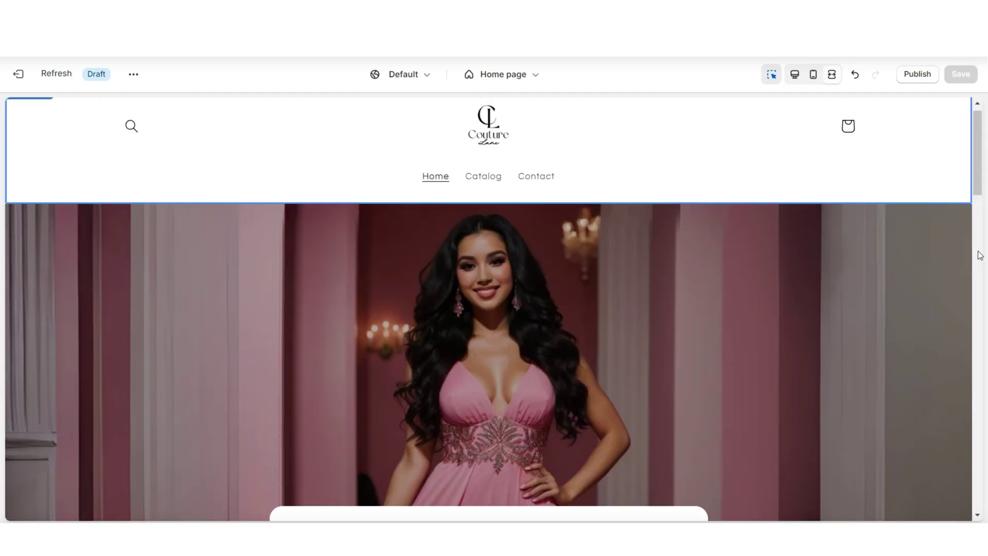